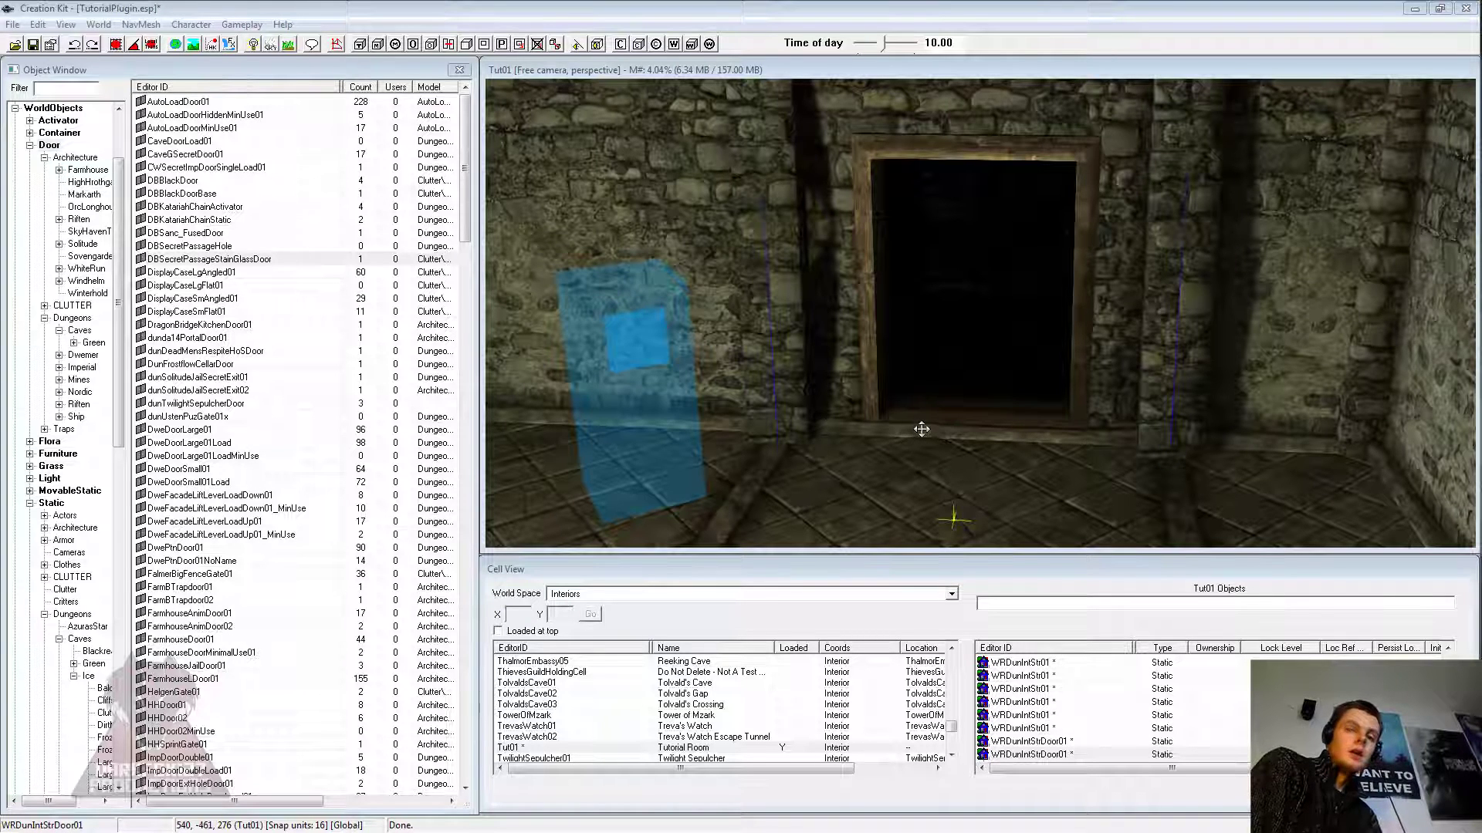
Step: Check the TutorialPlugin.esp entry and its parent masters in the plugin data list without loading anything
{"action": "scroll", "coordinate": [897, 413], "scroll_direction": "down", "scroll_amount": 3}
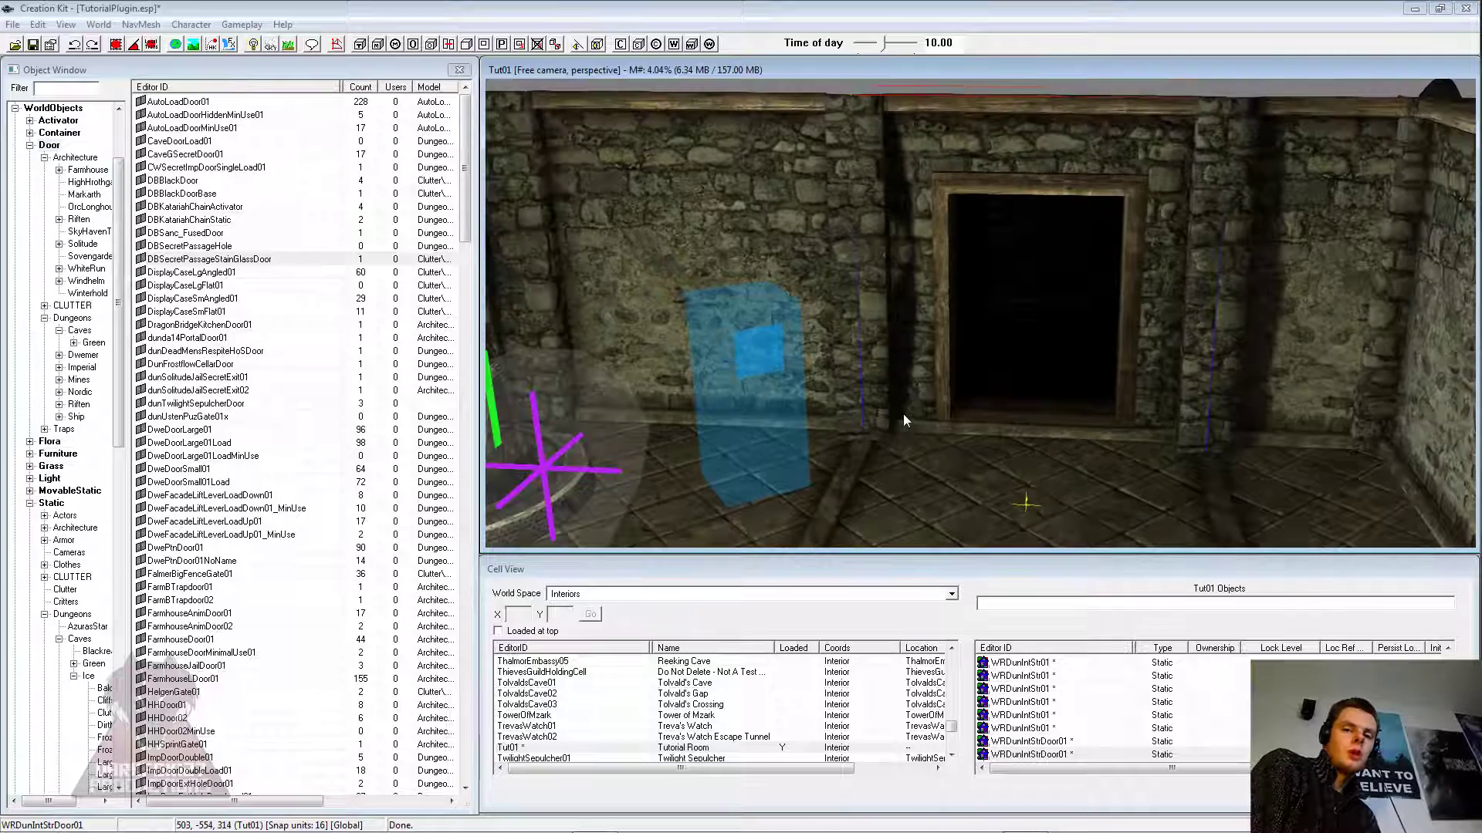
{"action": "scroll", "coordinate": [903, 414], "scroll_direction": "up", "scroll_amount": 3}
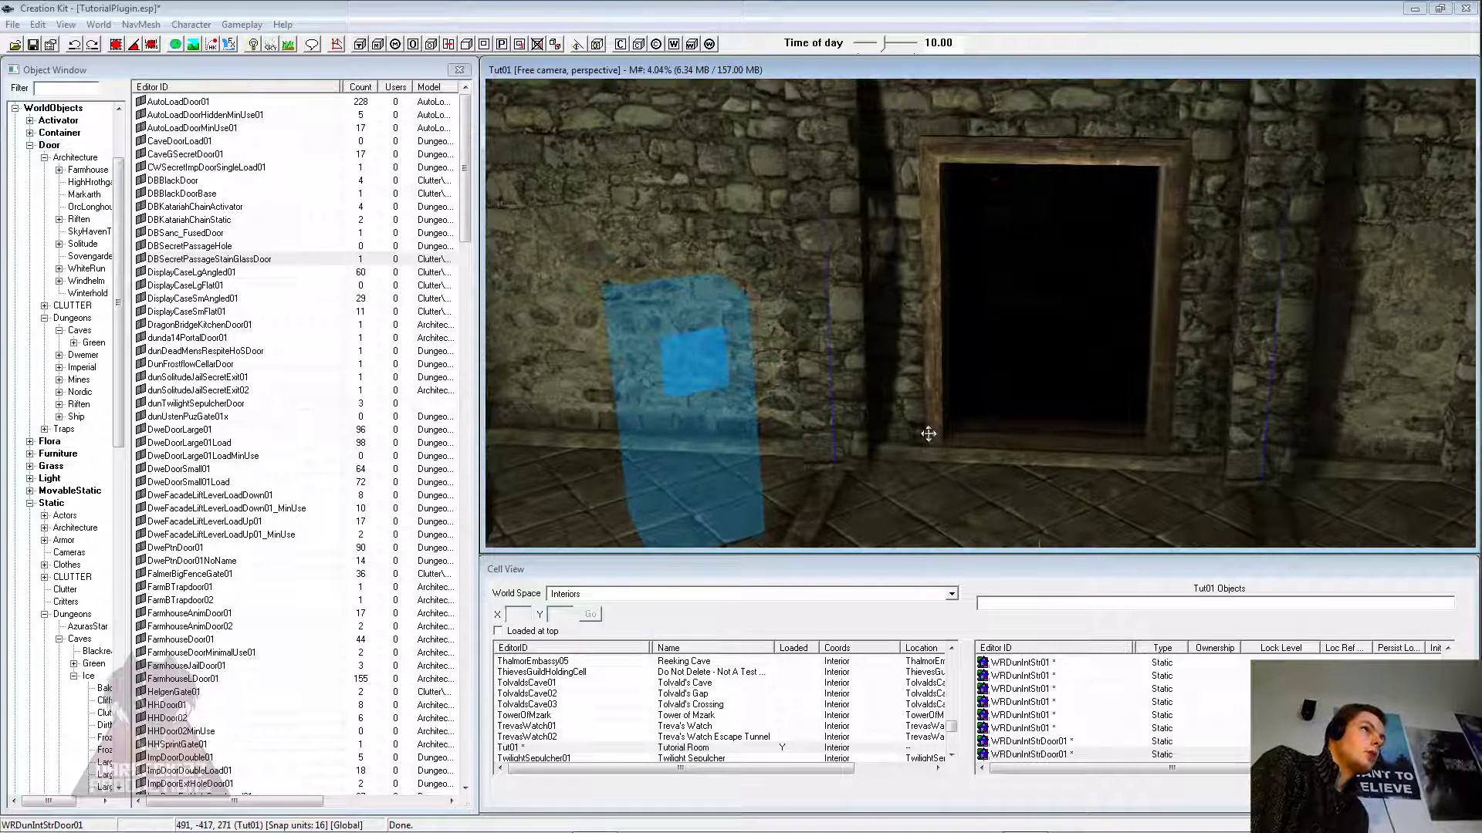
{"action": "left_click", "coordinate": [15, 44]}
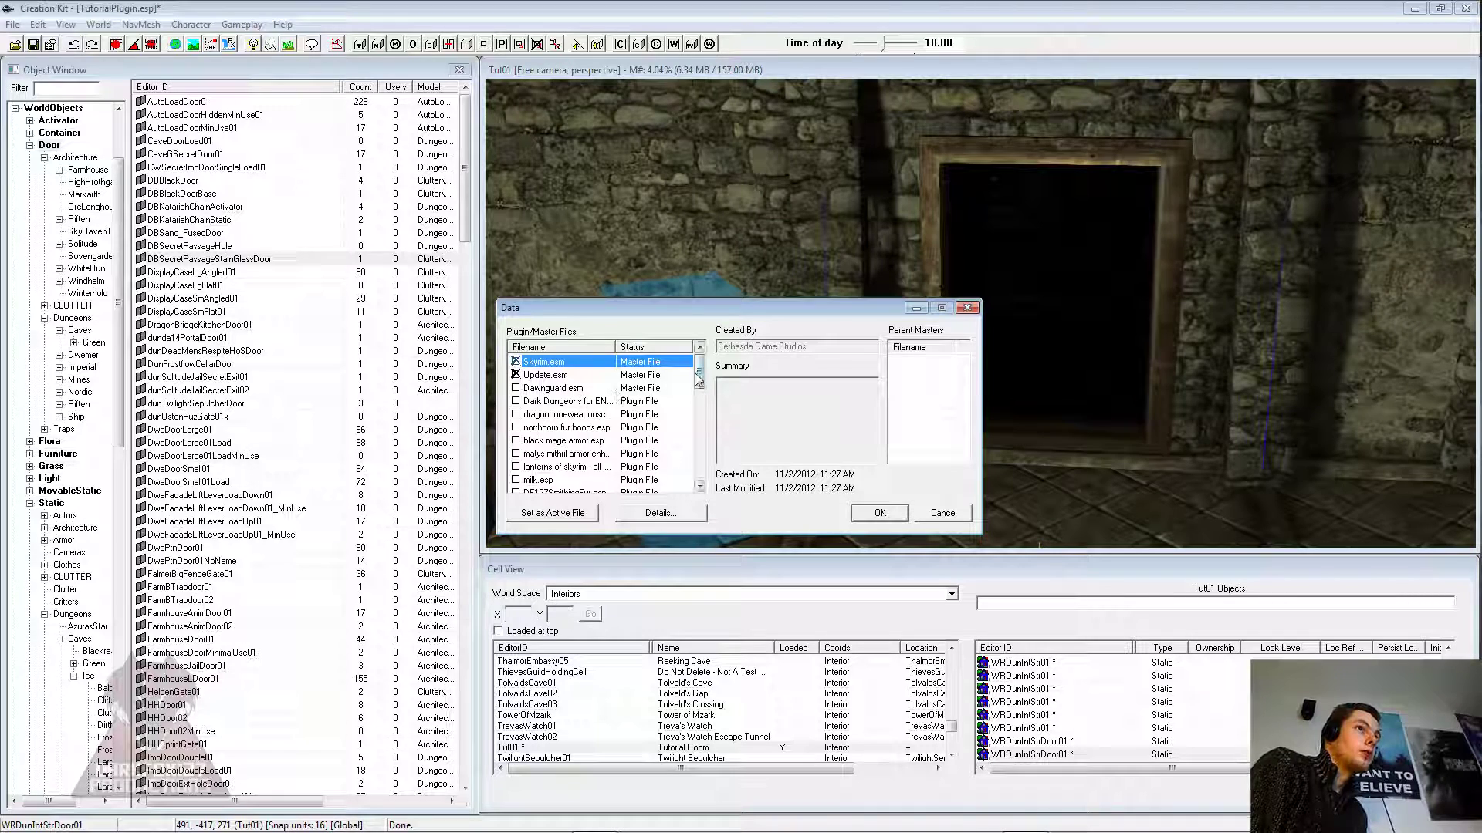
{"action": "left_click_drag", "start_coordinate": [699, 376], "coordinate": [698, 466]}
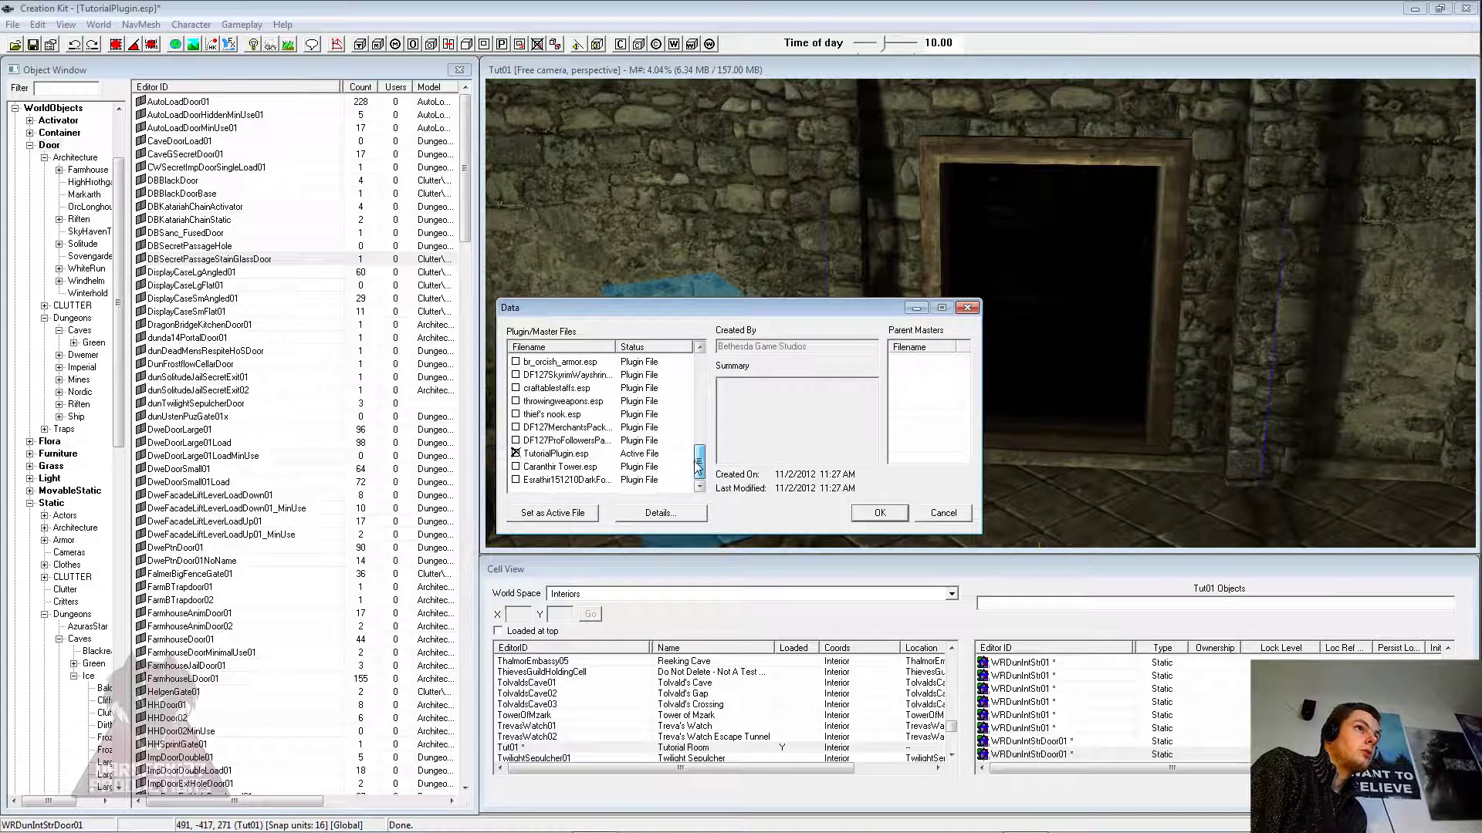
{"action": "left_click", "coordinate": [595, 457]}
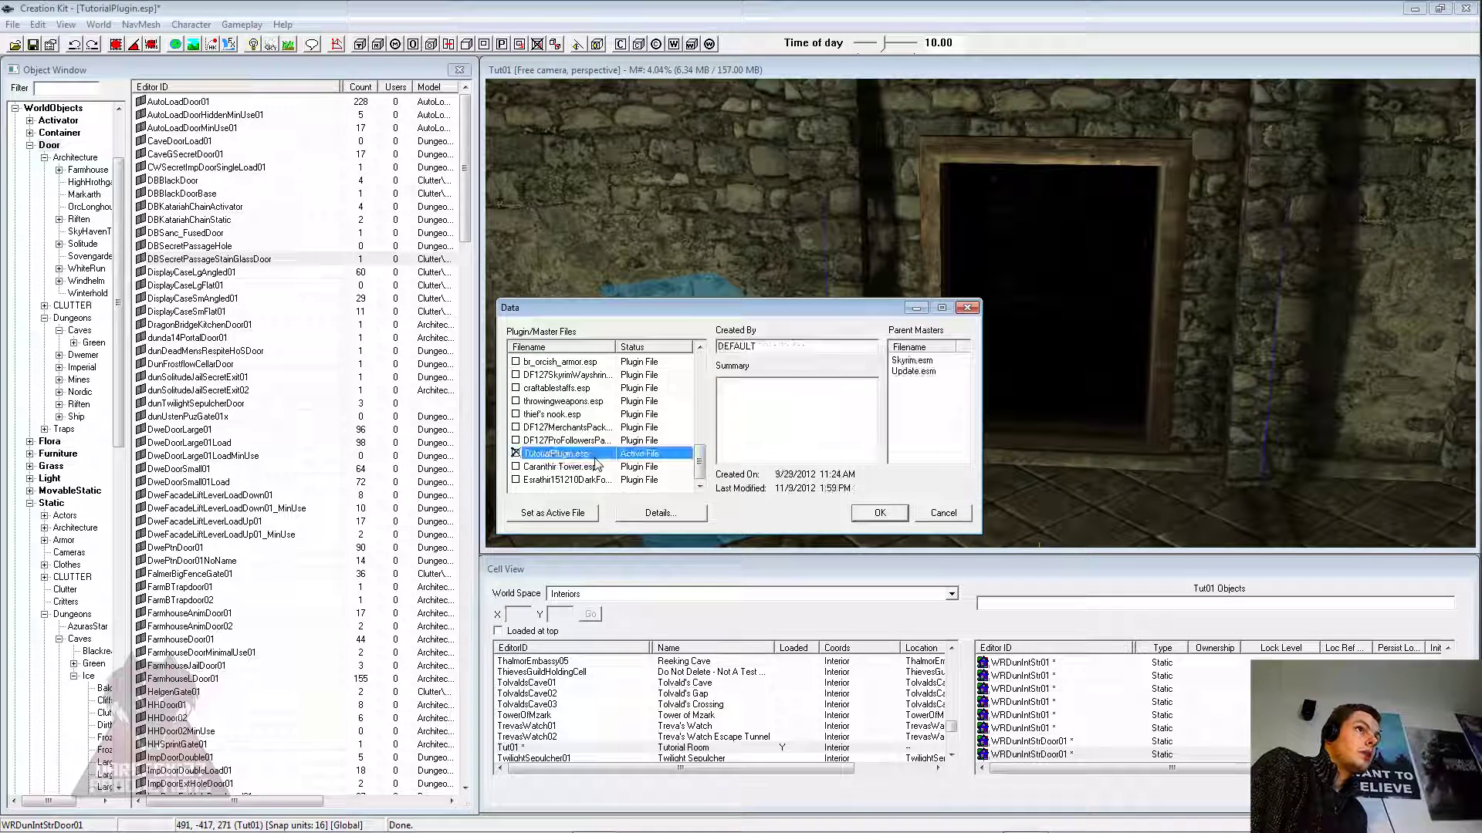
{"action": "left_click", "coordinate": [945, 514]}
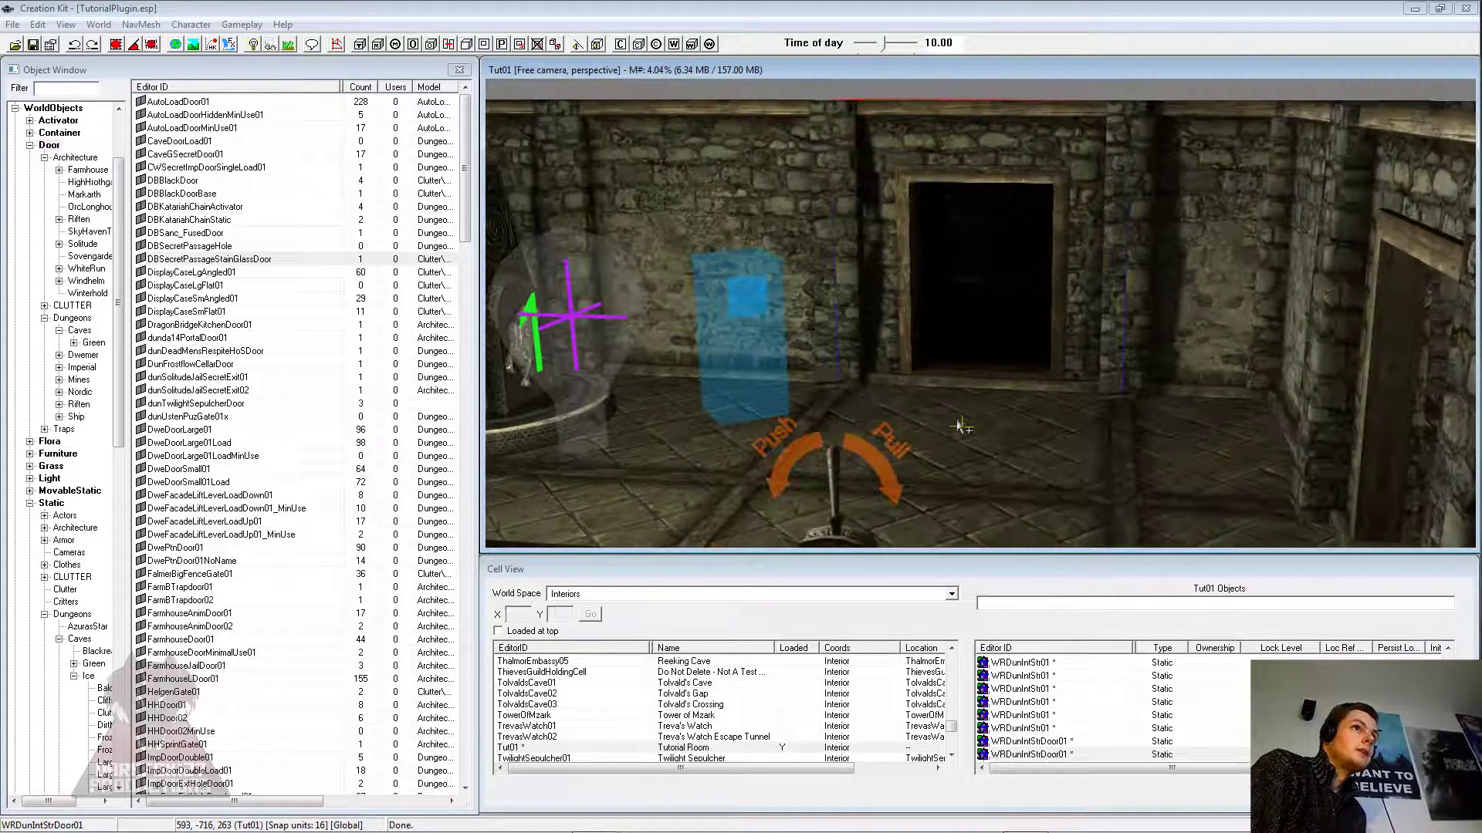
{"action": "scroll", "coordinate": [962, 427], "scroll_direction": "up", "scroll_amount": 4}
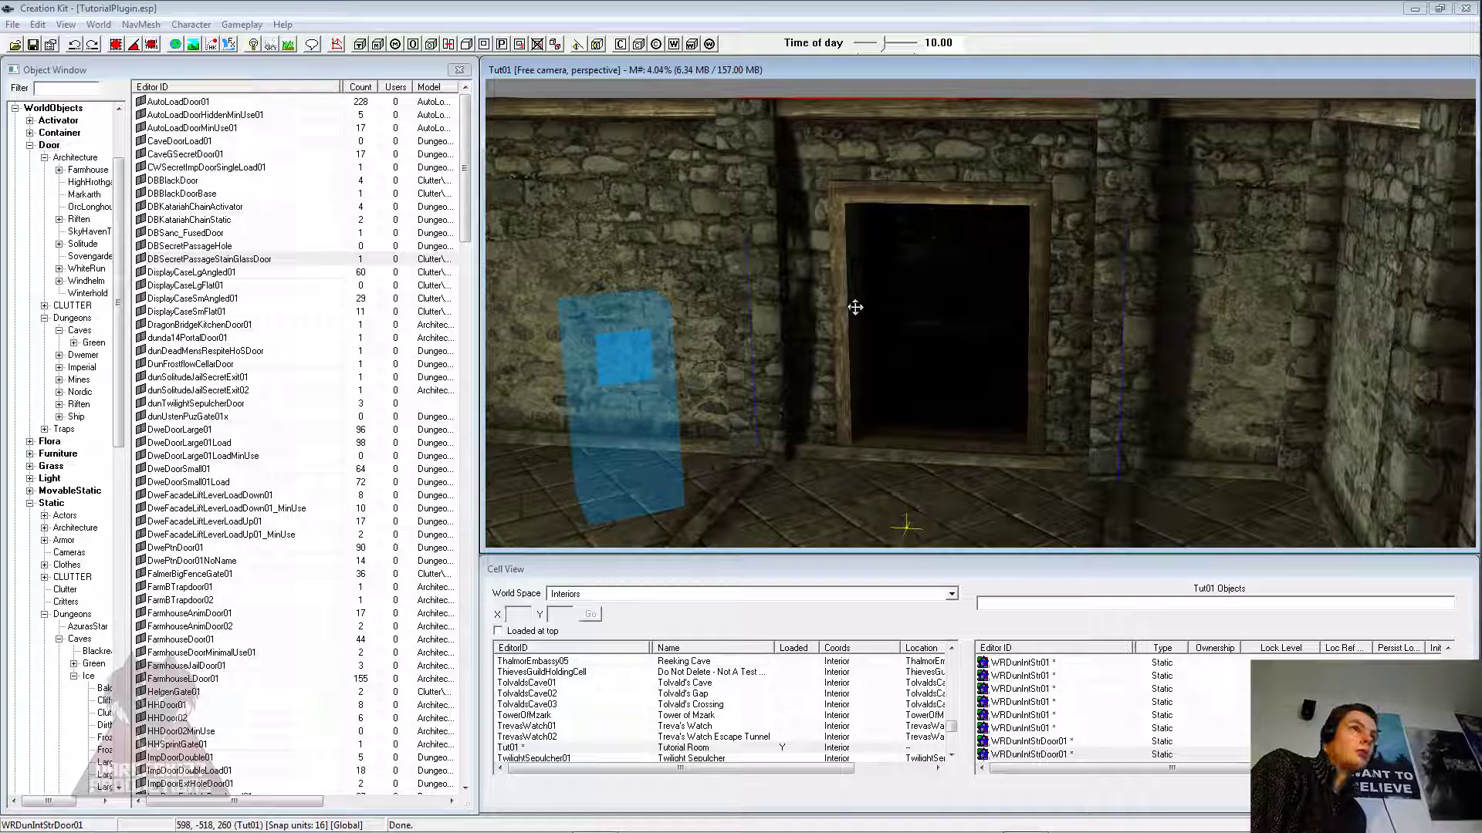
{"action": "middle_click_drag", "start_coordinate": [862, 316], "coordinate": [876, 310]}
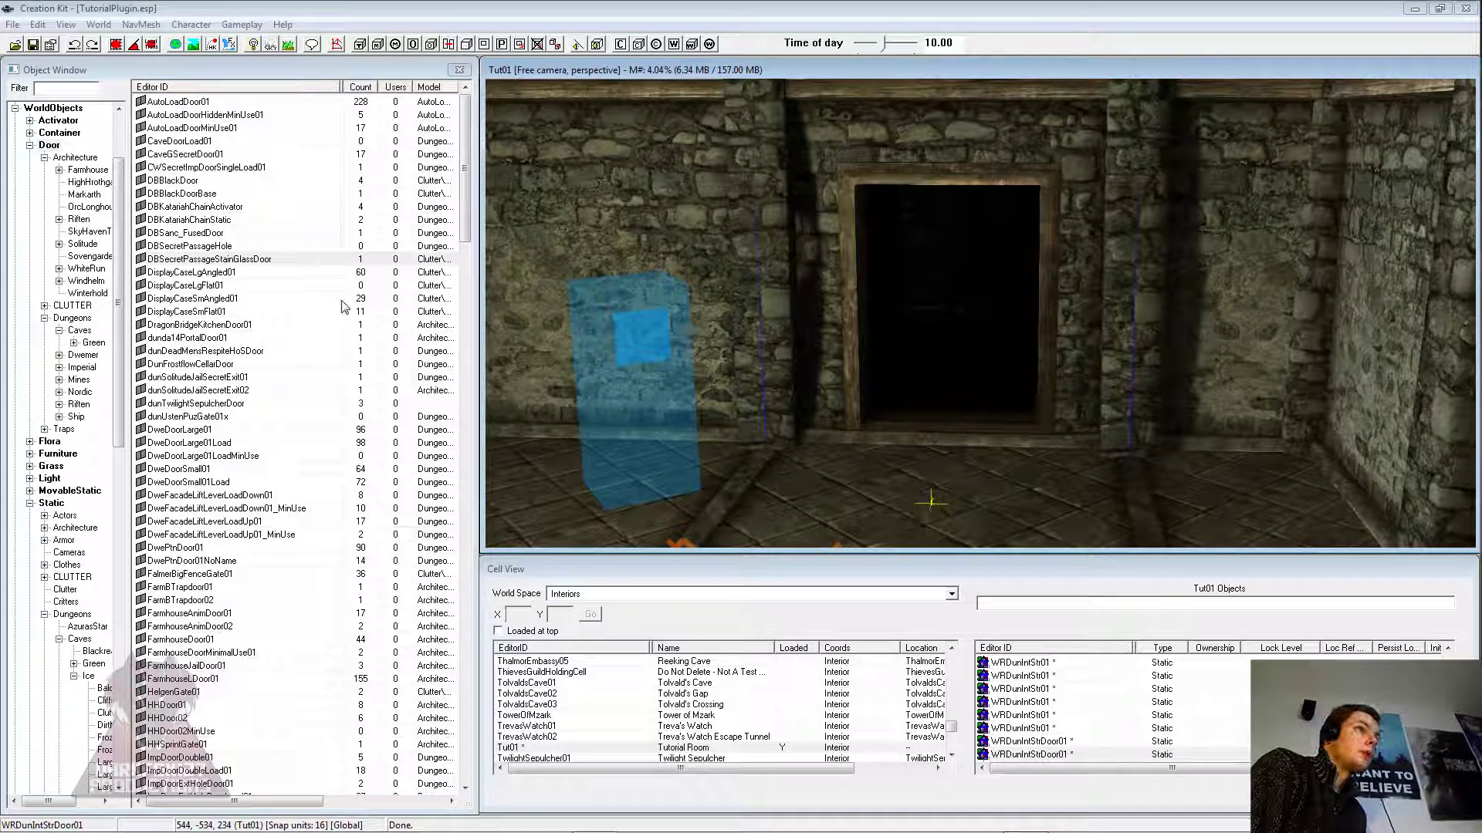
{"action": "left_click", "coordinate": [247, 313]}
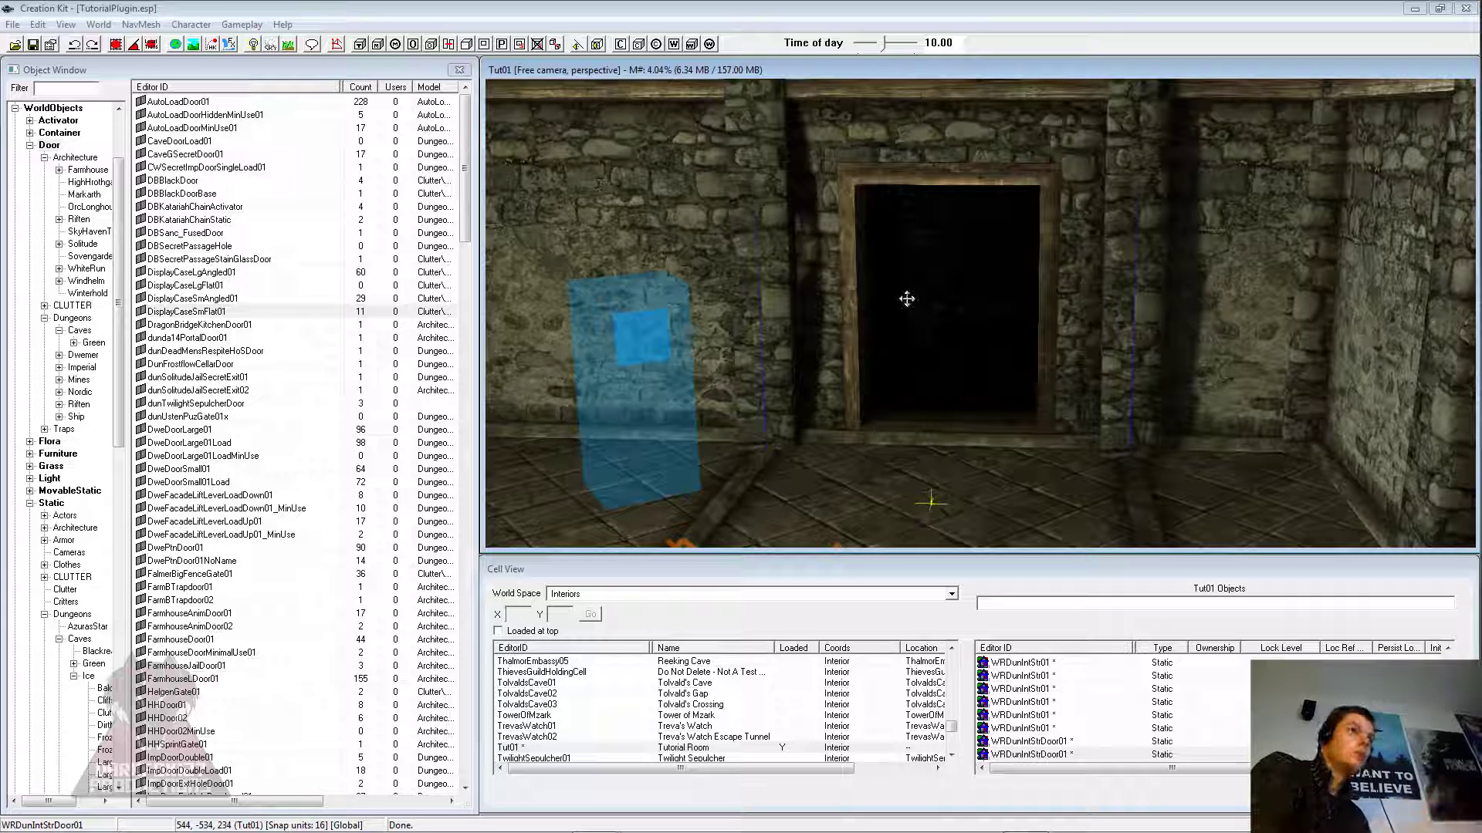
{"action": "middle_click_drag", "start_coordinate": [818, 327], "coordinate": [832, 325]}
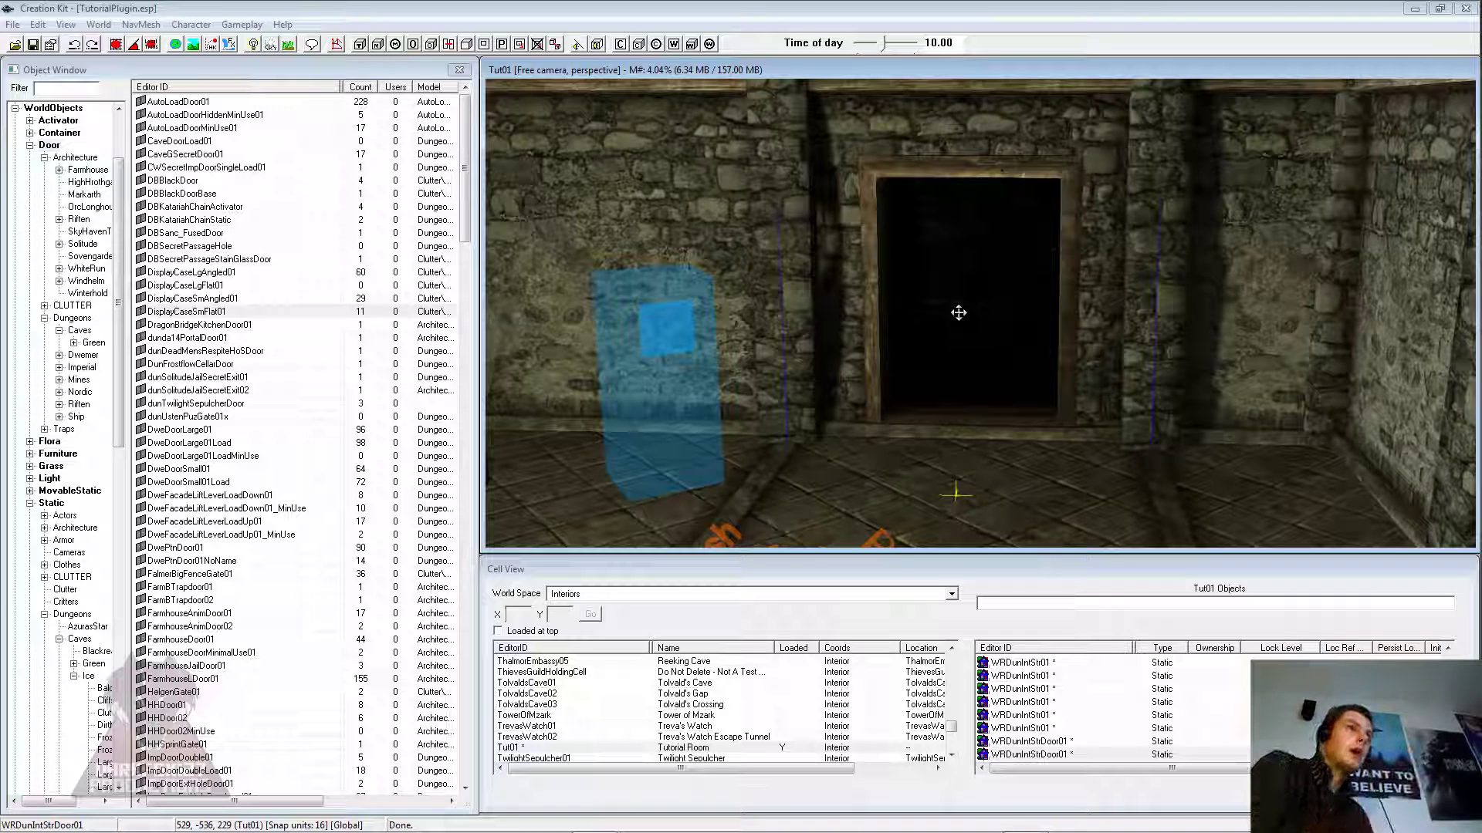
{"action": "middle_click_drag", "start_coordinate": [901, 306], "coordinate": [904, 304]}
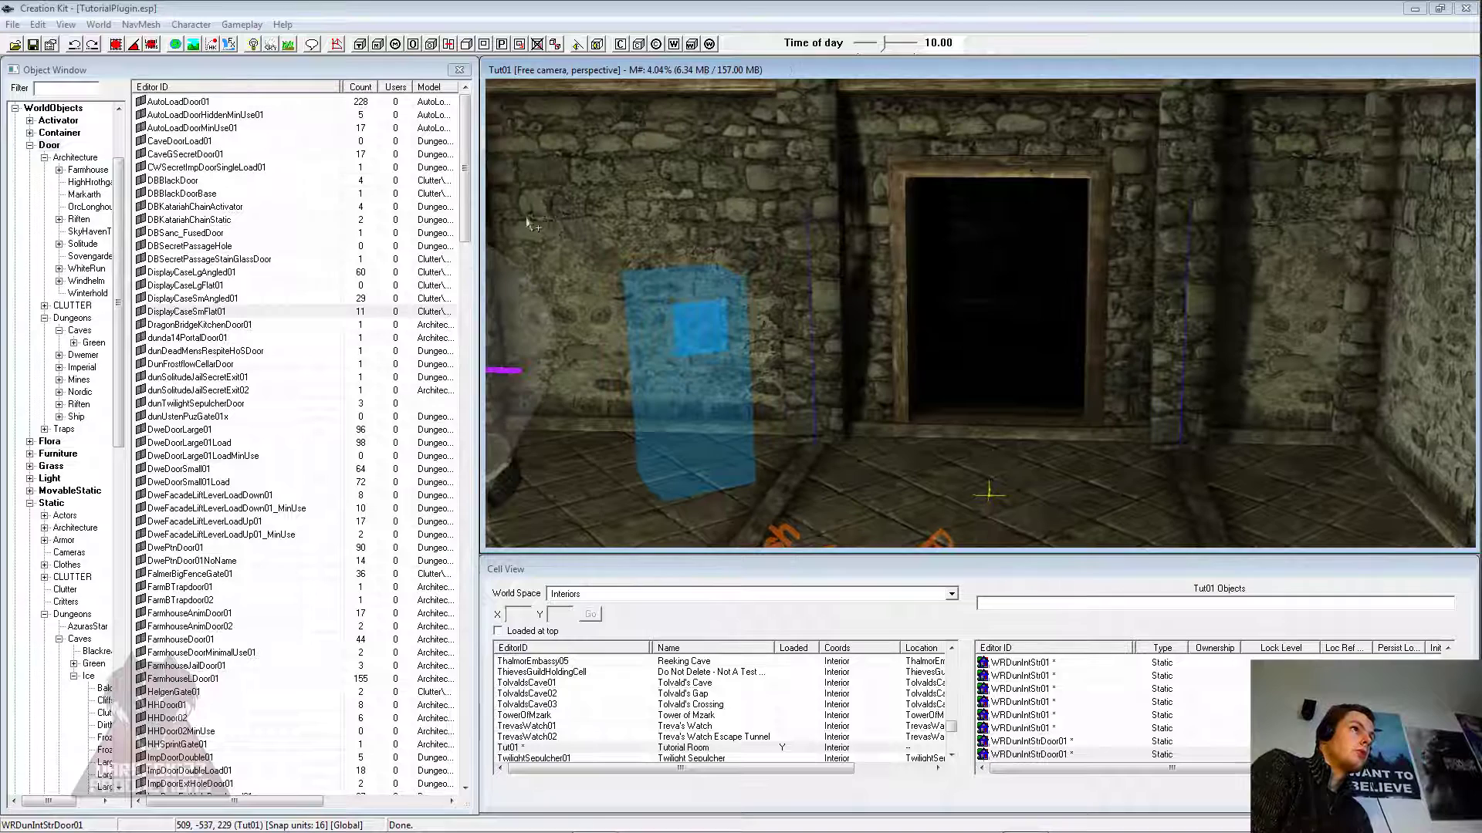
Step: List the Farmhouse architecture doors among the door world objects
{"action": "left_click", "coordinate": [279, 261]}
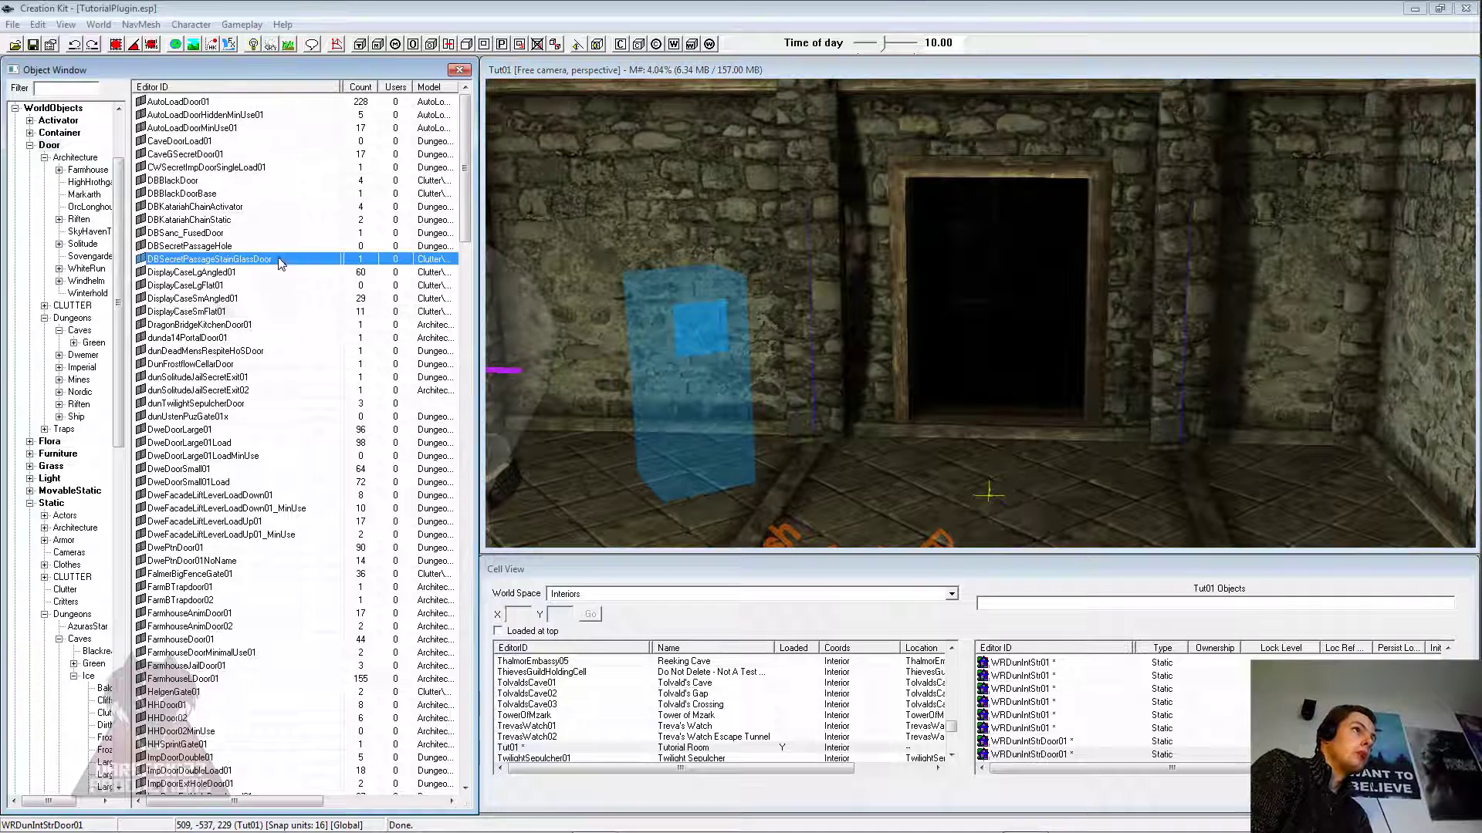
{"action": "left_click", "coordinate": [197, 182]}
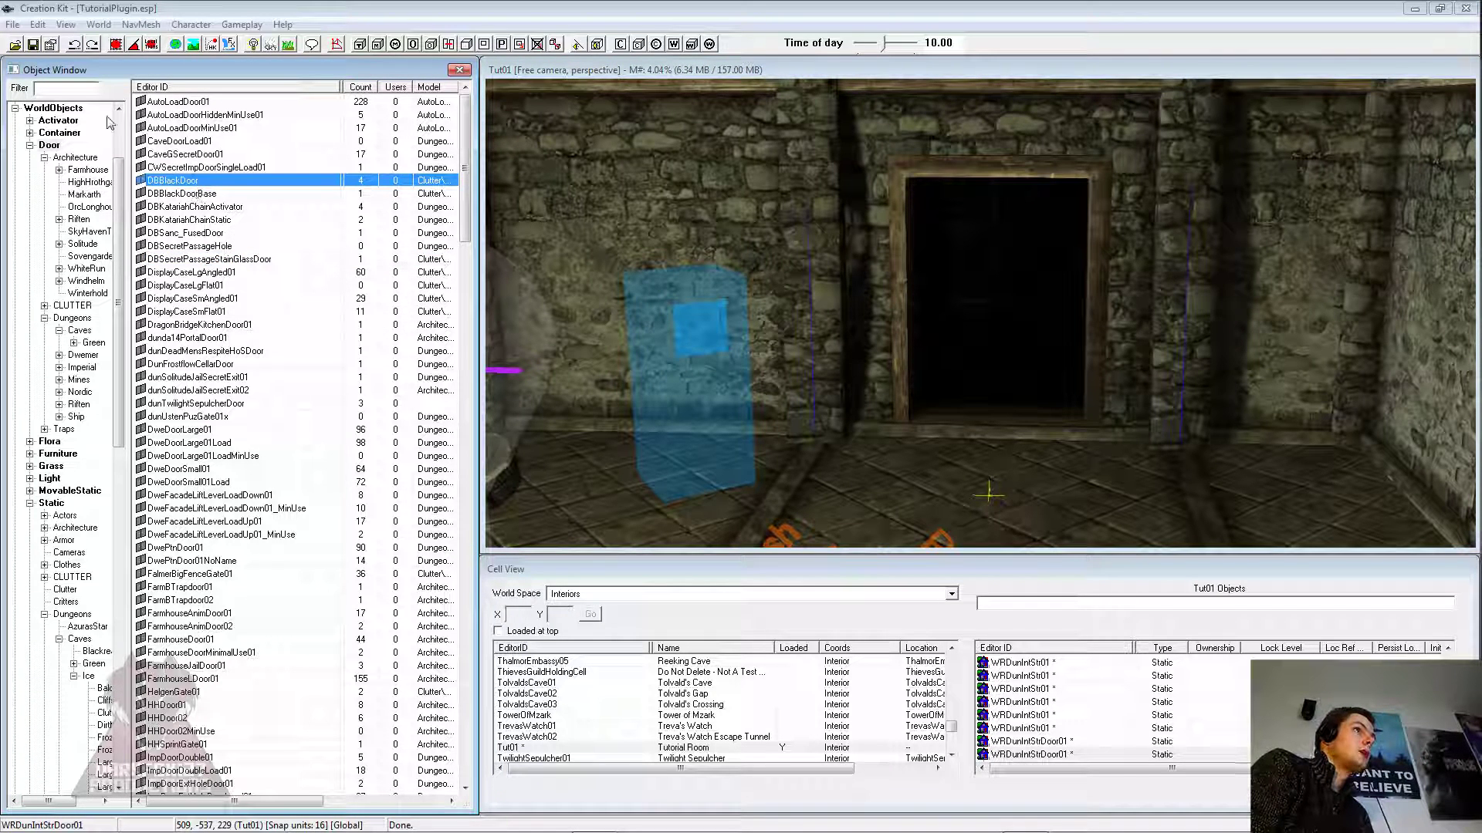
{"action": "left_click", "coordinate": [85, 169]}
{"action": "left_click", "coordinate": [179, 126]}
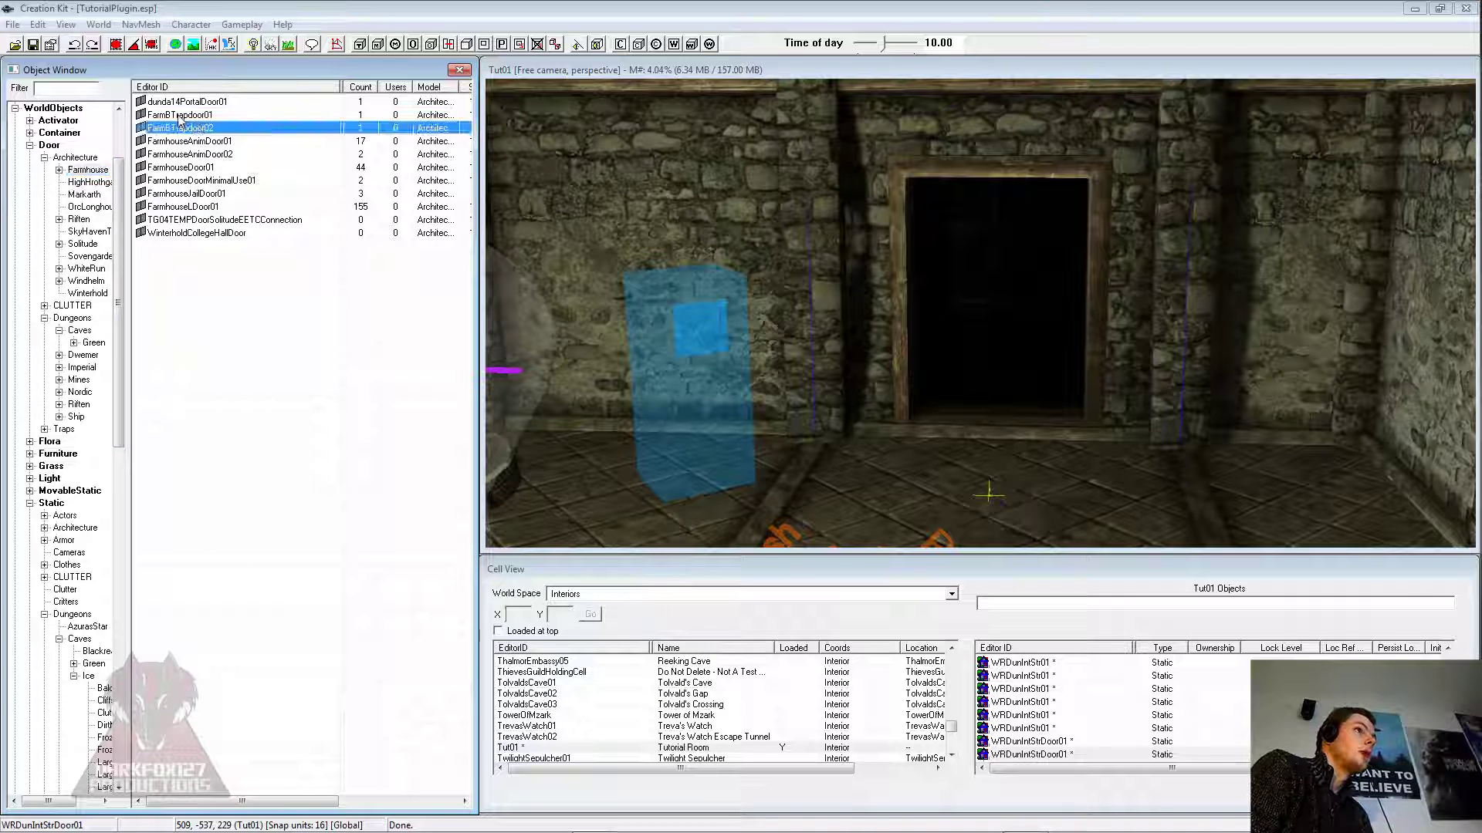
Step: Place FarmhouseAnimDoor01 in front of the empty doorway and preview its Open By Default option, discarding the change
{"action": "left_click_drag", "start_coordinate": [207, 141], "coordinate": [875, 519]}
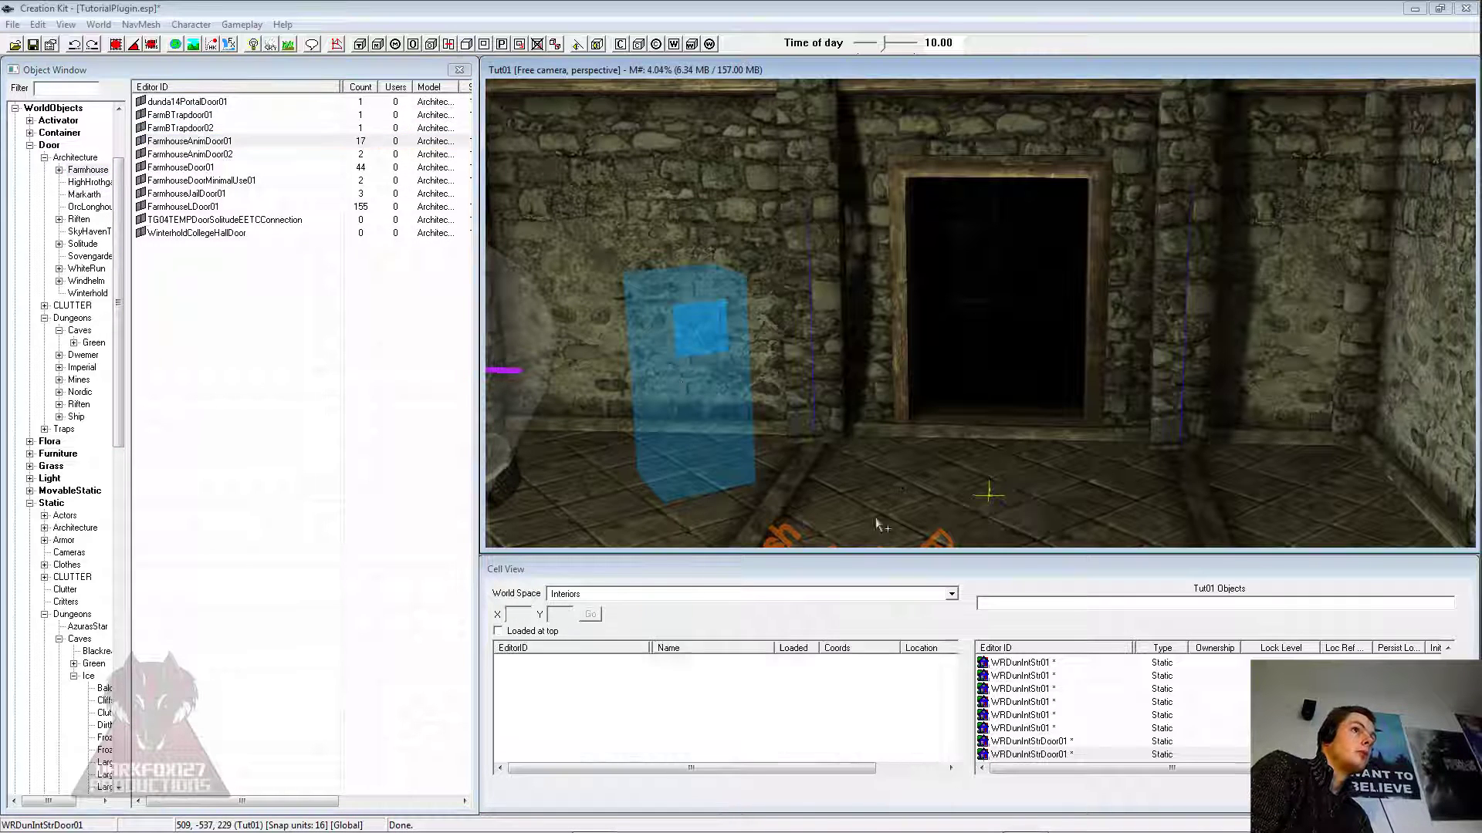
{"action": "mouse_move", "coordinate": [902, 436]}
{"action": "right_mouse_down"}
{"action": "mouse_move", "coordinate": [961, 437]}
{"action": "mouse_move", "coordinate": [916, 426]}
{"action": "right_mouse_up"}
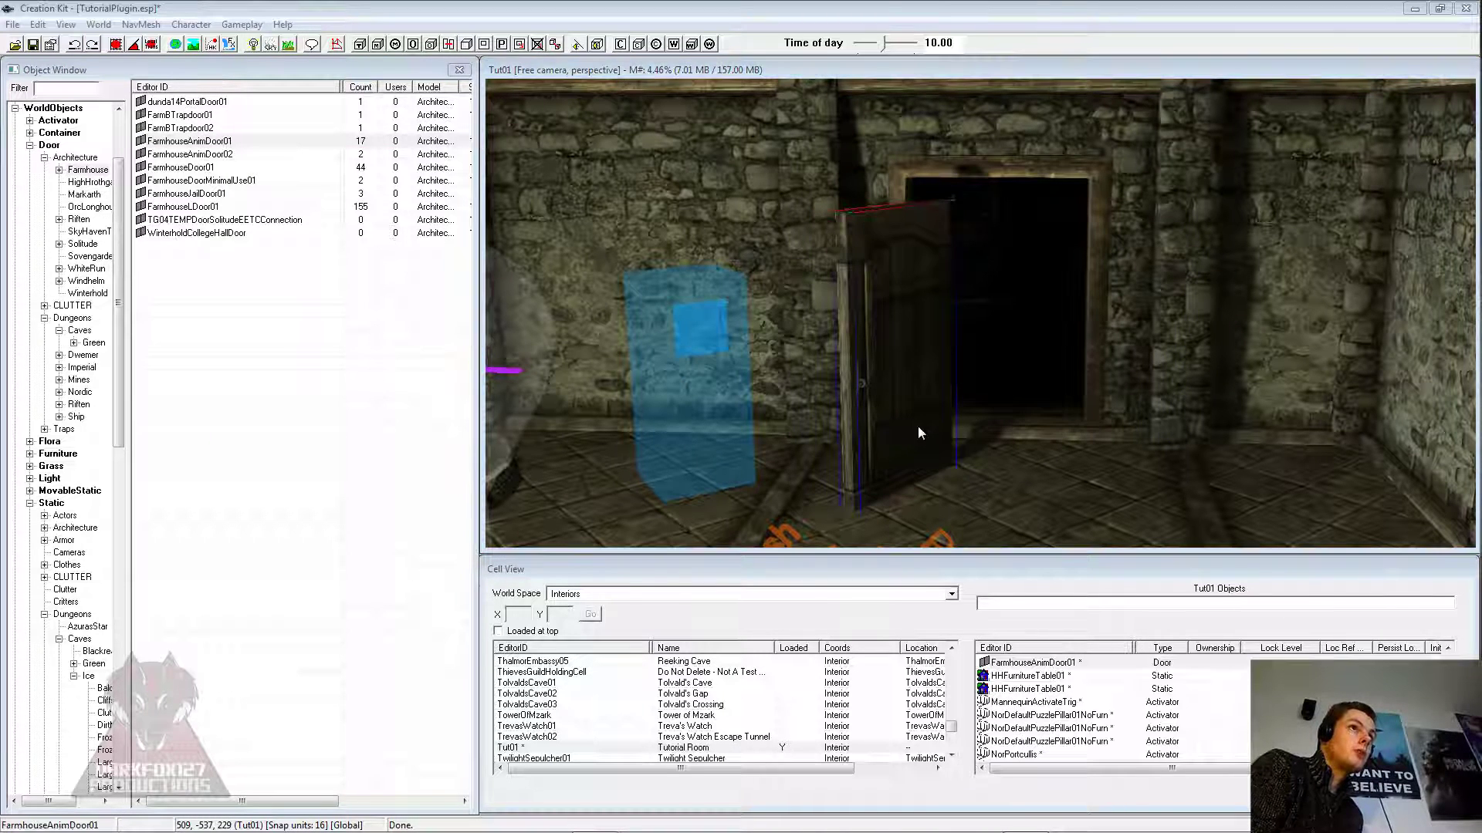
{"action": "double_click", "coordinate": [918, 432]}
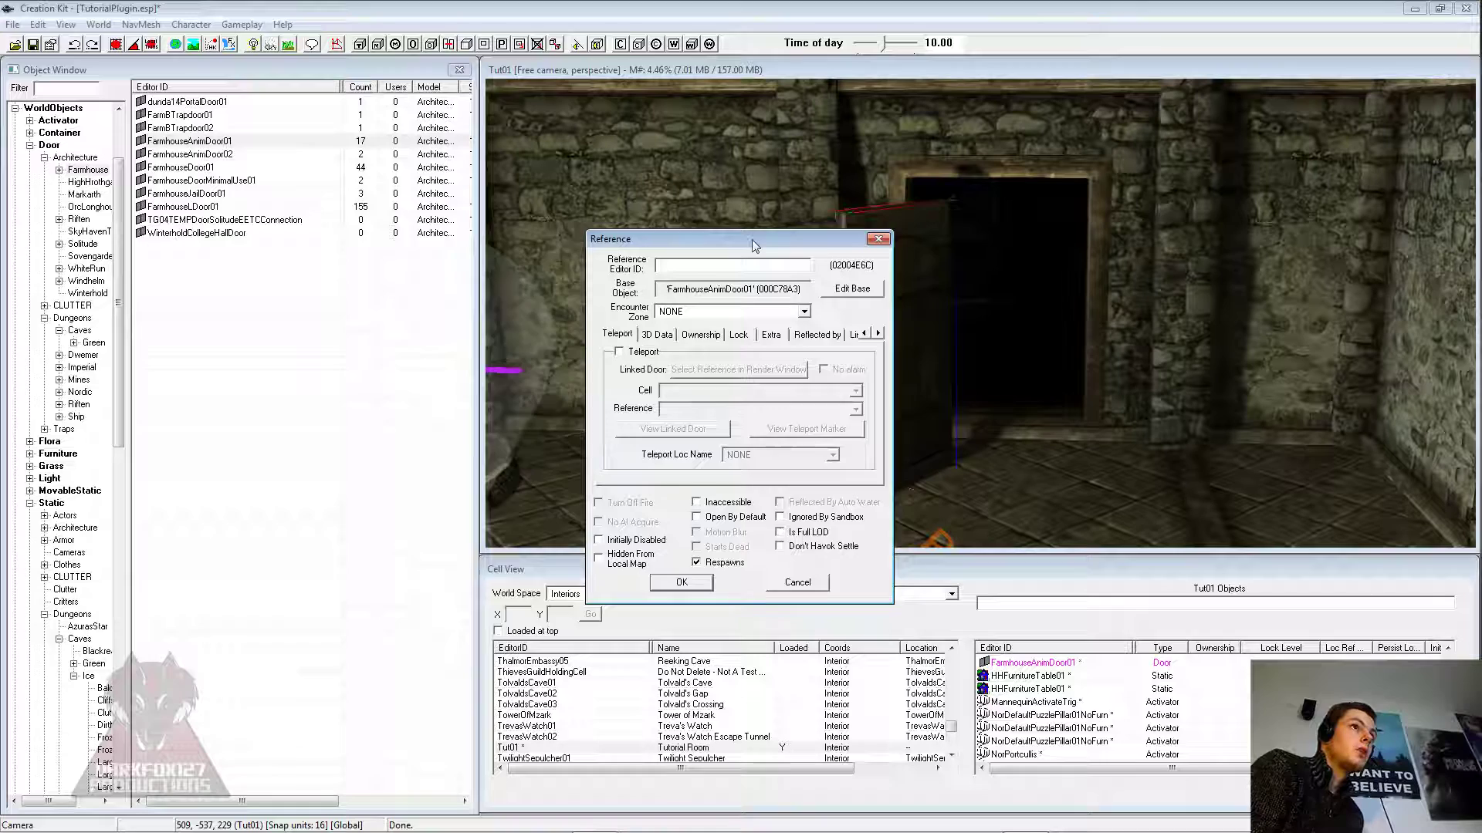
{"action": "left_click_drag", "start_coordinate": [754, 245], "coordinate": [512, 234]}
{"action": "left_click", "coordinate": [475, 508]}
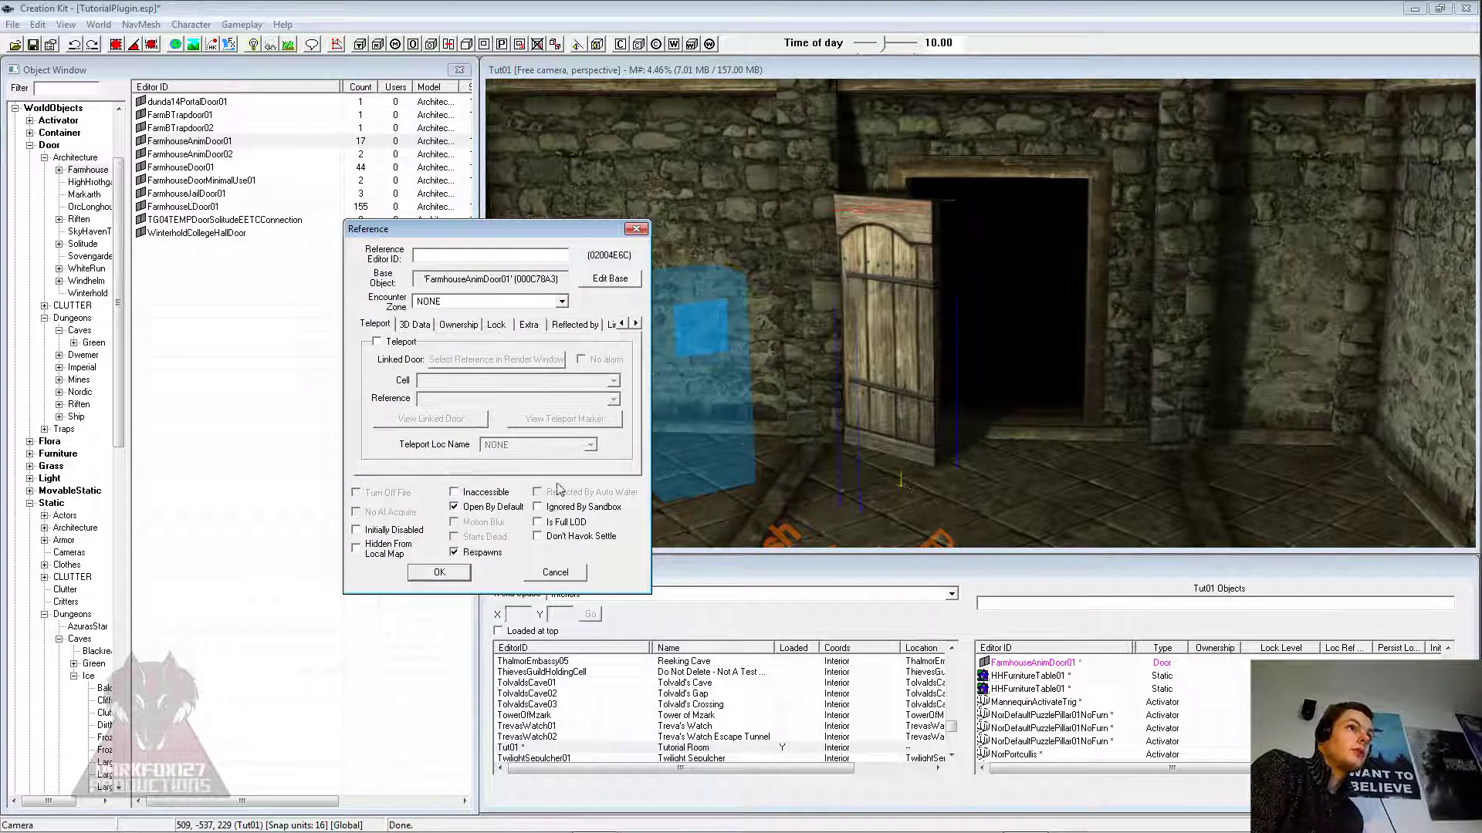
{"action": "left_click", "coordinate": [553, 573]}
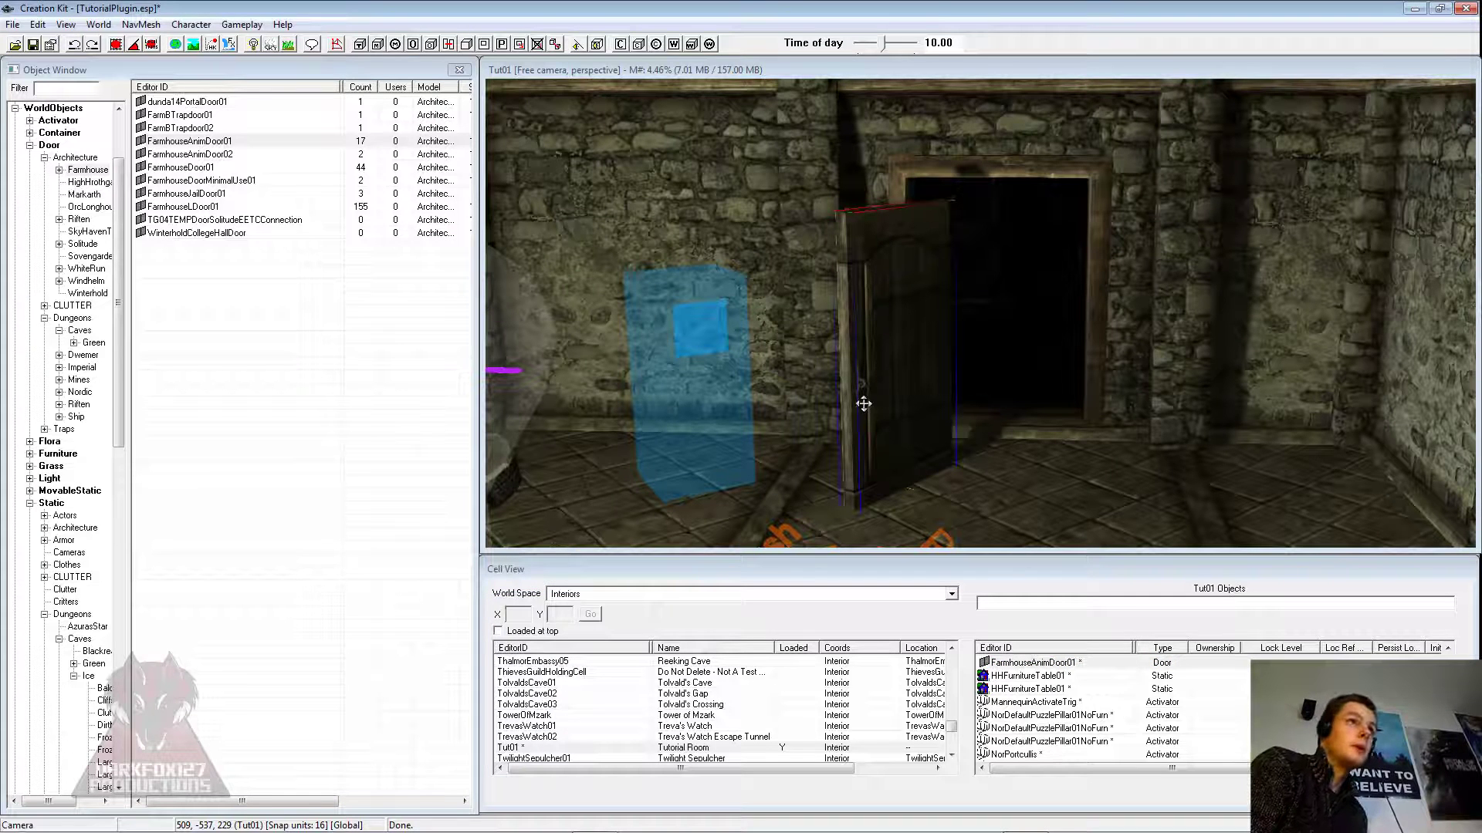
Step: Shift the animated farmhouse door closer to the doorway and delete it from the room
{"action": "left_click_drag", "start_coordinate": [864, 404], "coordinate": [934, 373]}
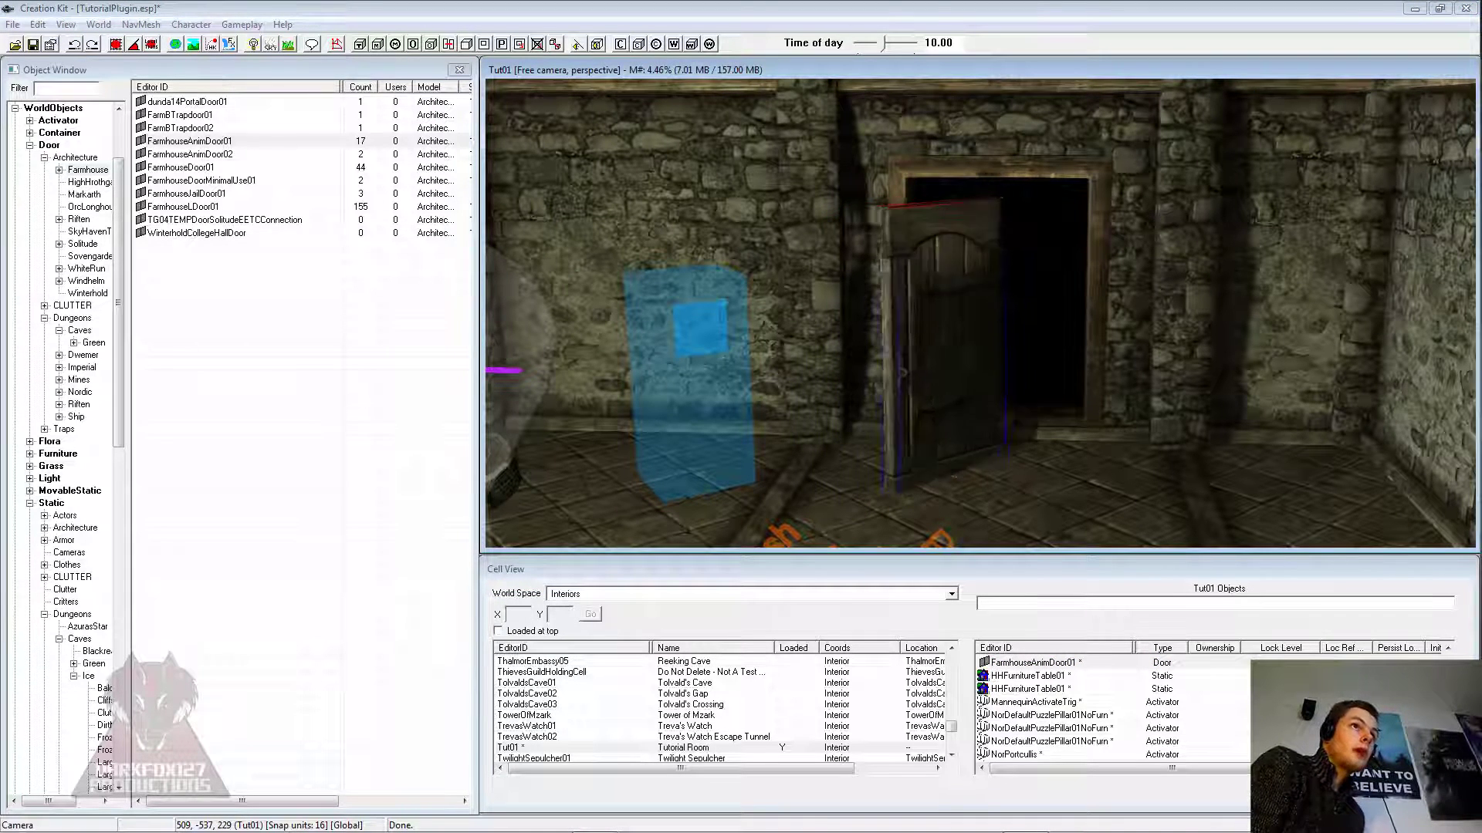
{"action": "middle_click_drag", "start_coordinate": [933, 372], "coordinate": [930, 381], "text": "shift"}
{"action": "key", "text": "Delete"}
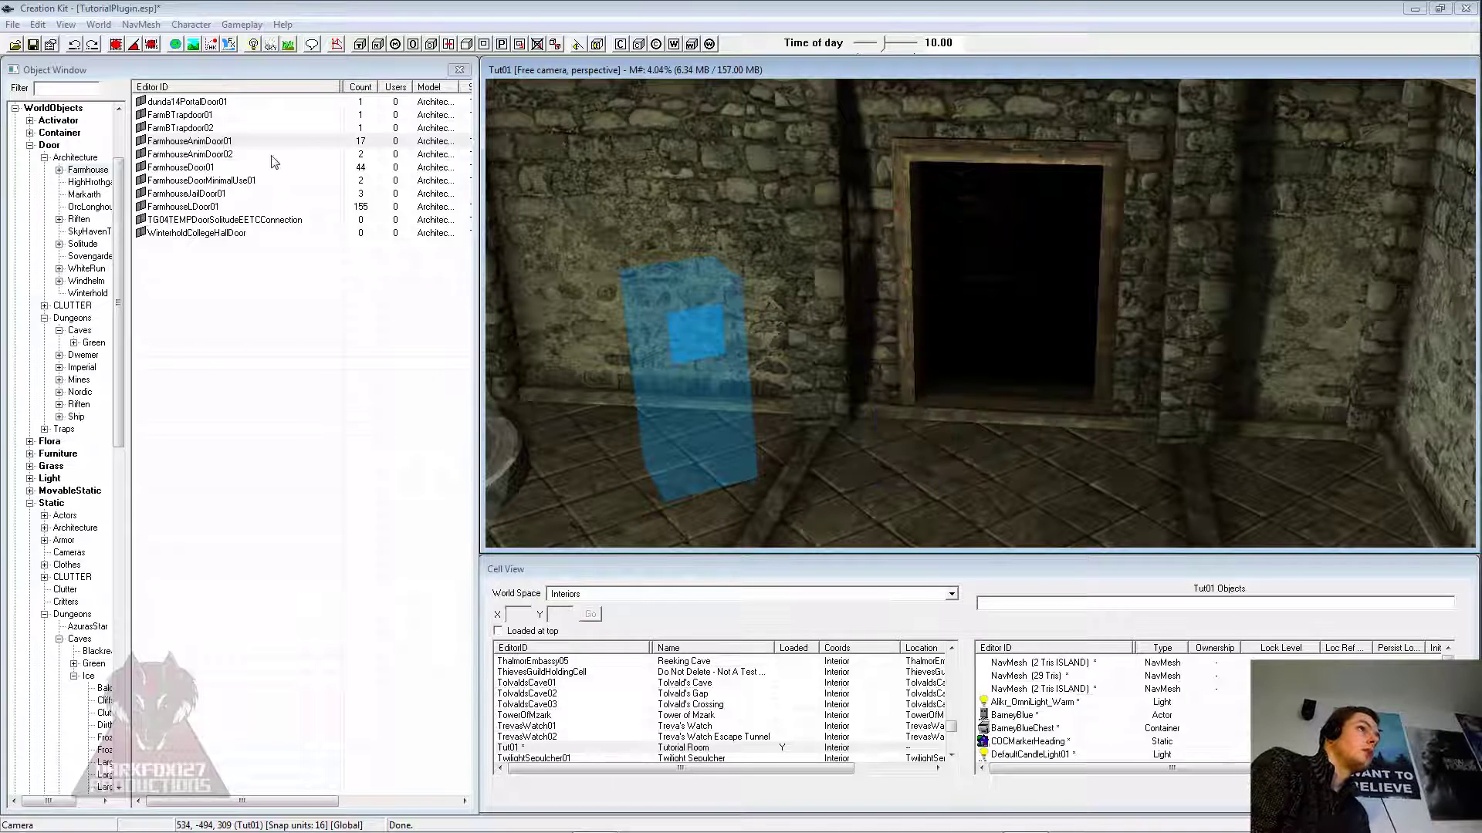
Step: Place a FarmhouseLDoor01 load door in the tutorial room and examine its back side
{"action": "left_click", "coordinate": [210, 208]}
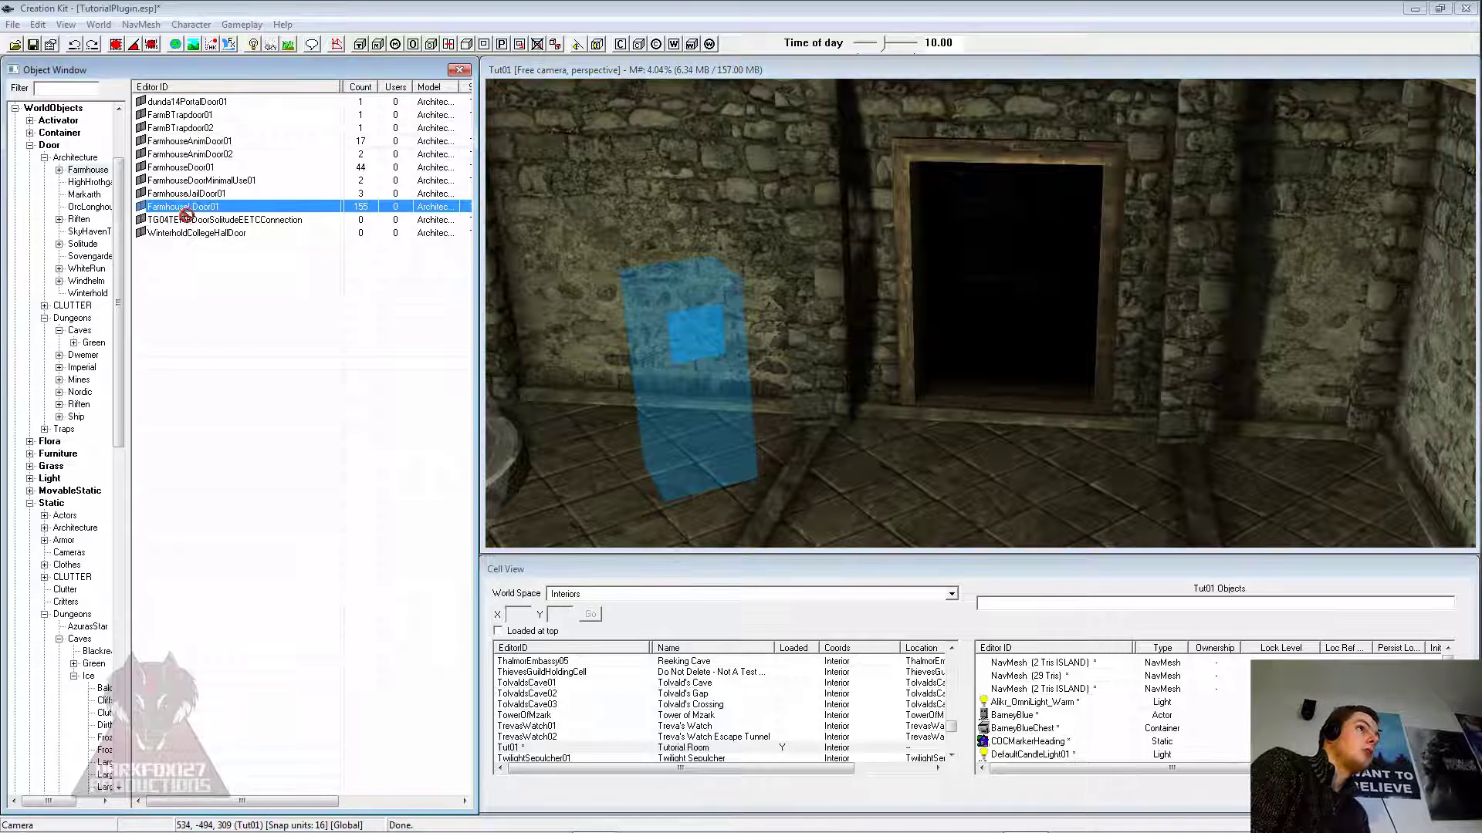
{"action": "left_click_drag", "start_coordinate": [841, 485], "coordinate": [836, 435]}
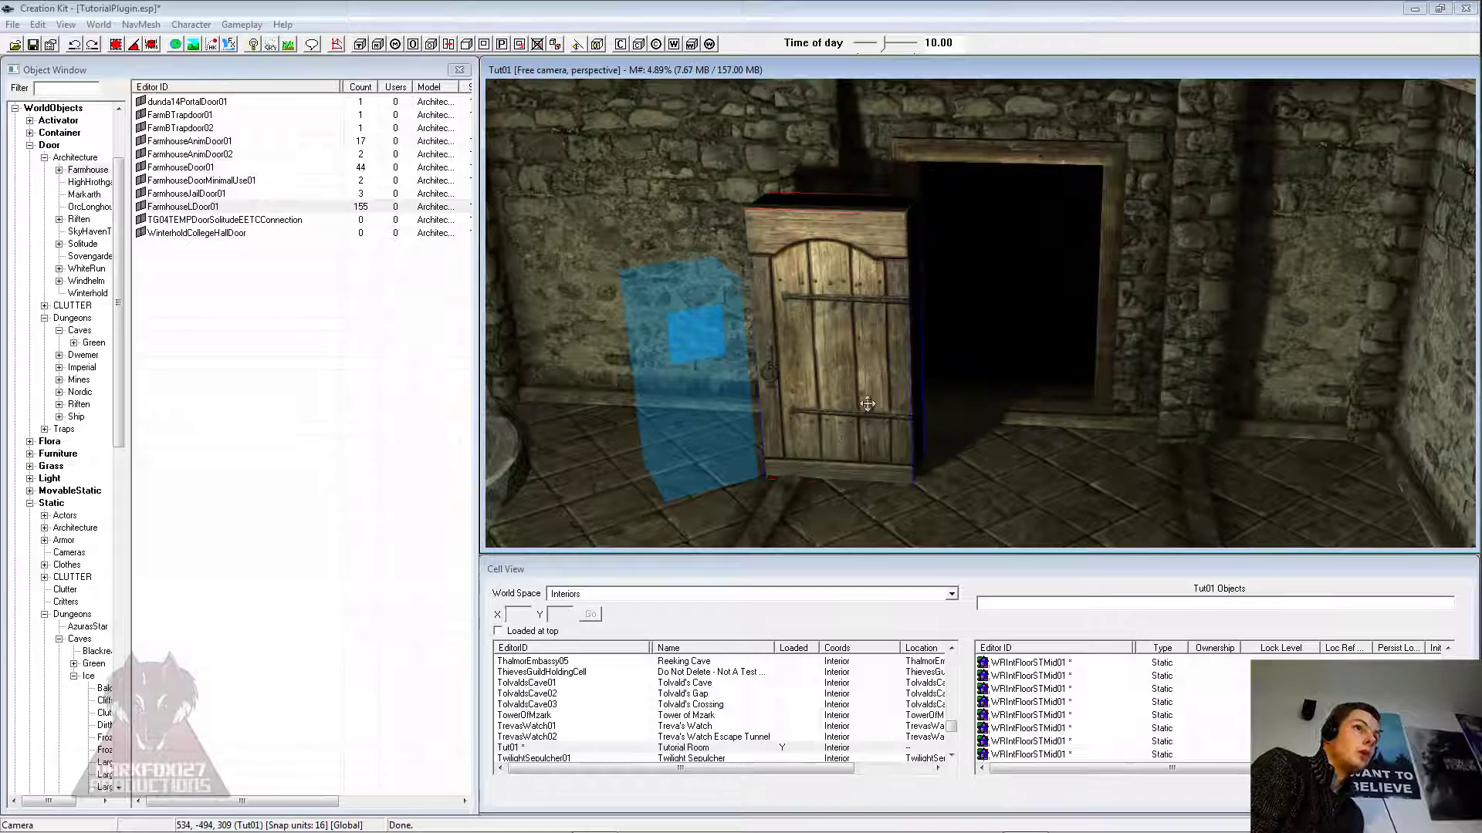
{"action": "middle_click_drag", "start_coordinate": [871, 402], "coordinate": [718, 381], "text": "shift"}
{"action": "scroll", "coordinate": [800, 404], "scroll_direction": "up", "scroll_amount": 3}
{"action": "right_click_drag", "start_coordinate": [717, 381], "coordinate": [738, 342]}
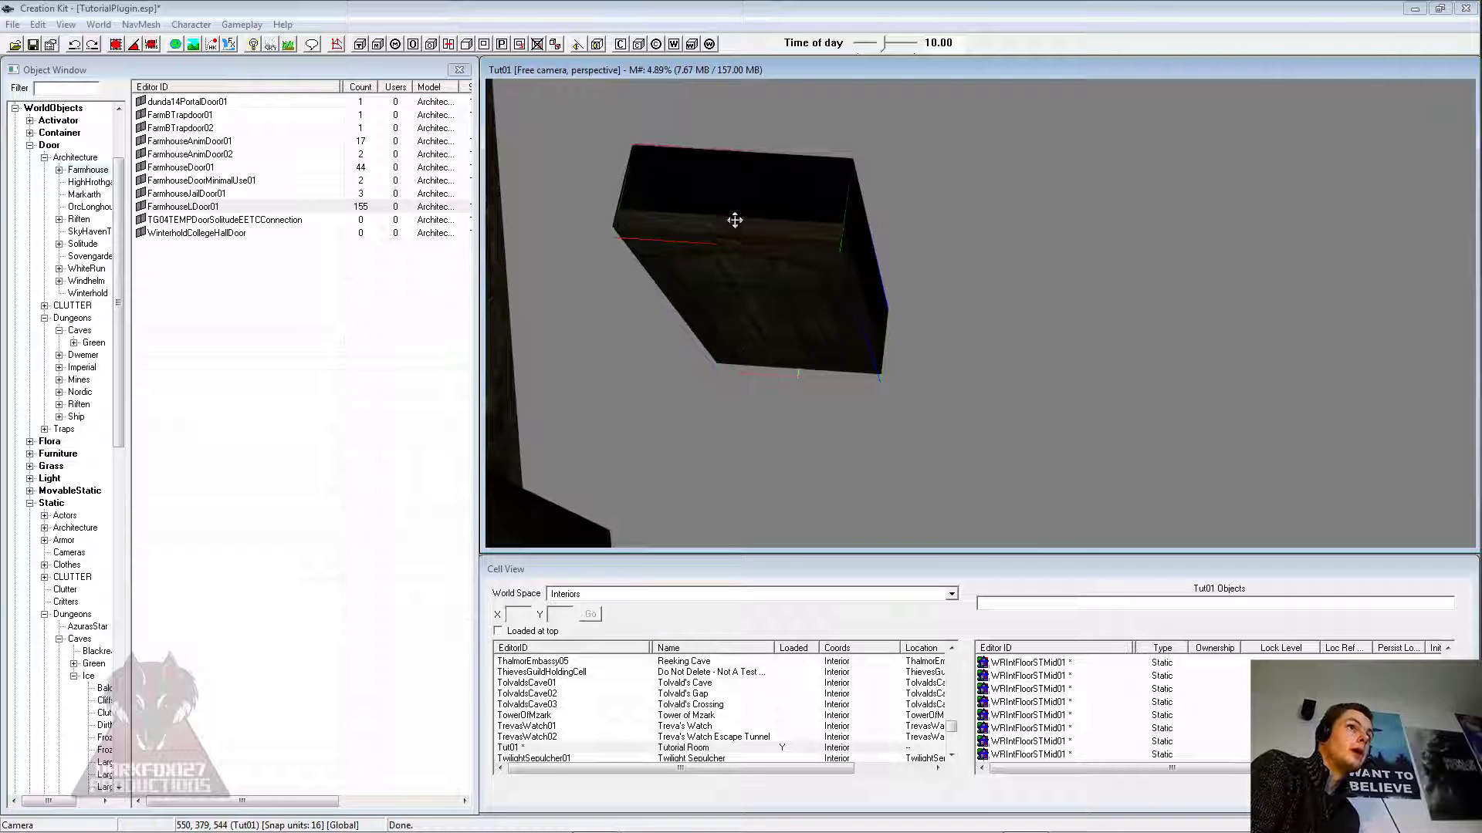
{"action": "scroll", "coordinate": [771, 314], "scroll_direction": "down", "scroll_amount": 5}
{"action": "middle_click_drag", "start_coordinate": [771, 314], "coordinate": [862, 295], "text": "shift"}
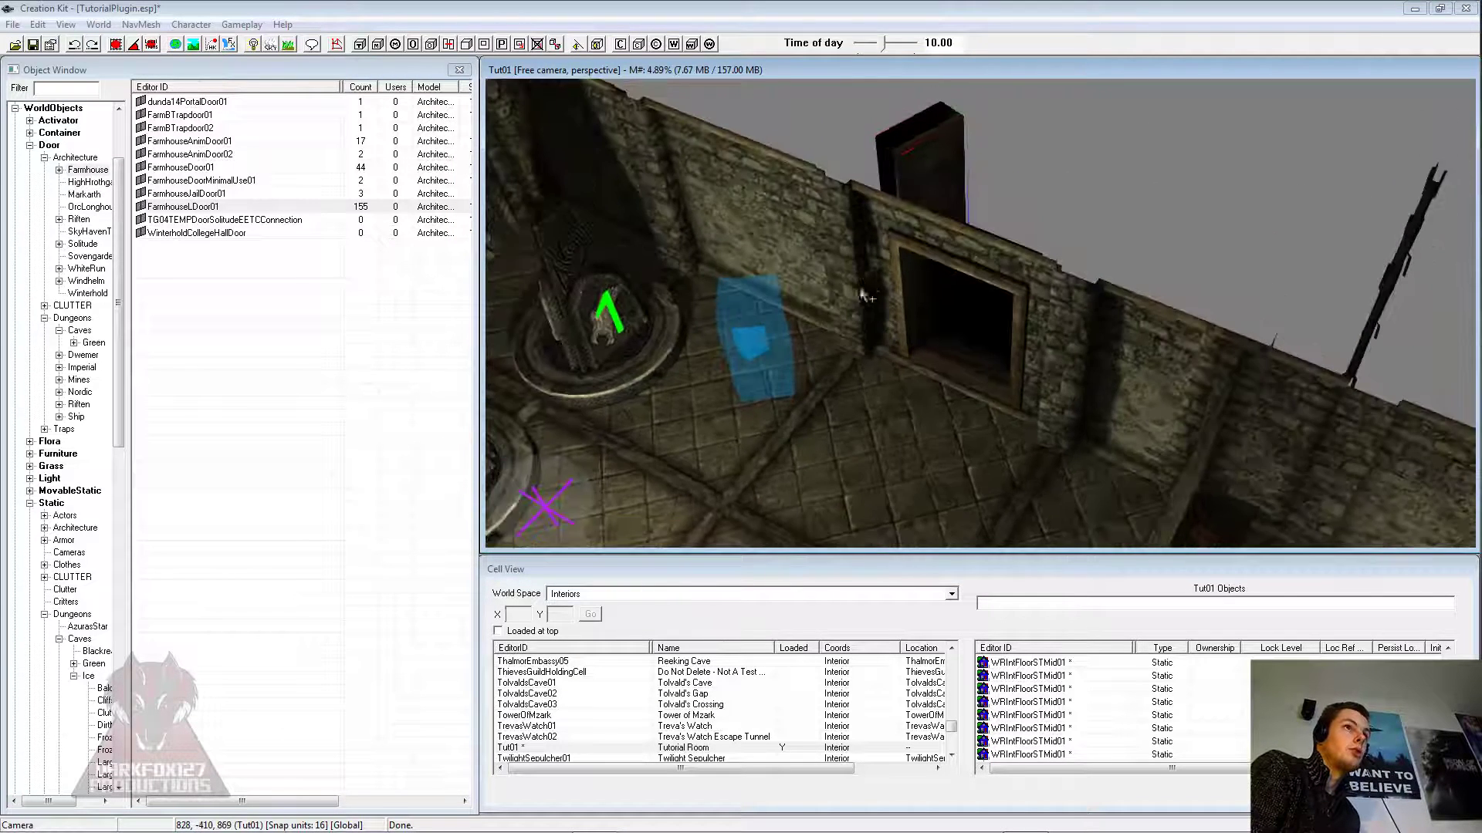
{"action": "scroll", "coordinate": [865, 295], "scroll_direction": "down", "scroll_amount": 3}
Step: Move the FarmhouseLDoor01 load door back into the room and fit it inside the empty doorway
{"action": "left_click_drag", "start_coordinate": [946, 185], "coordinate": [872, 368]}
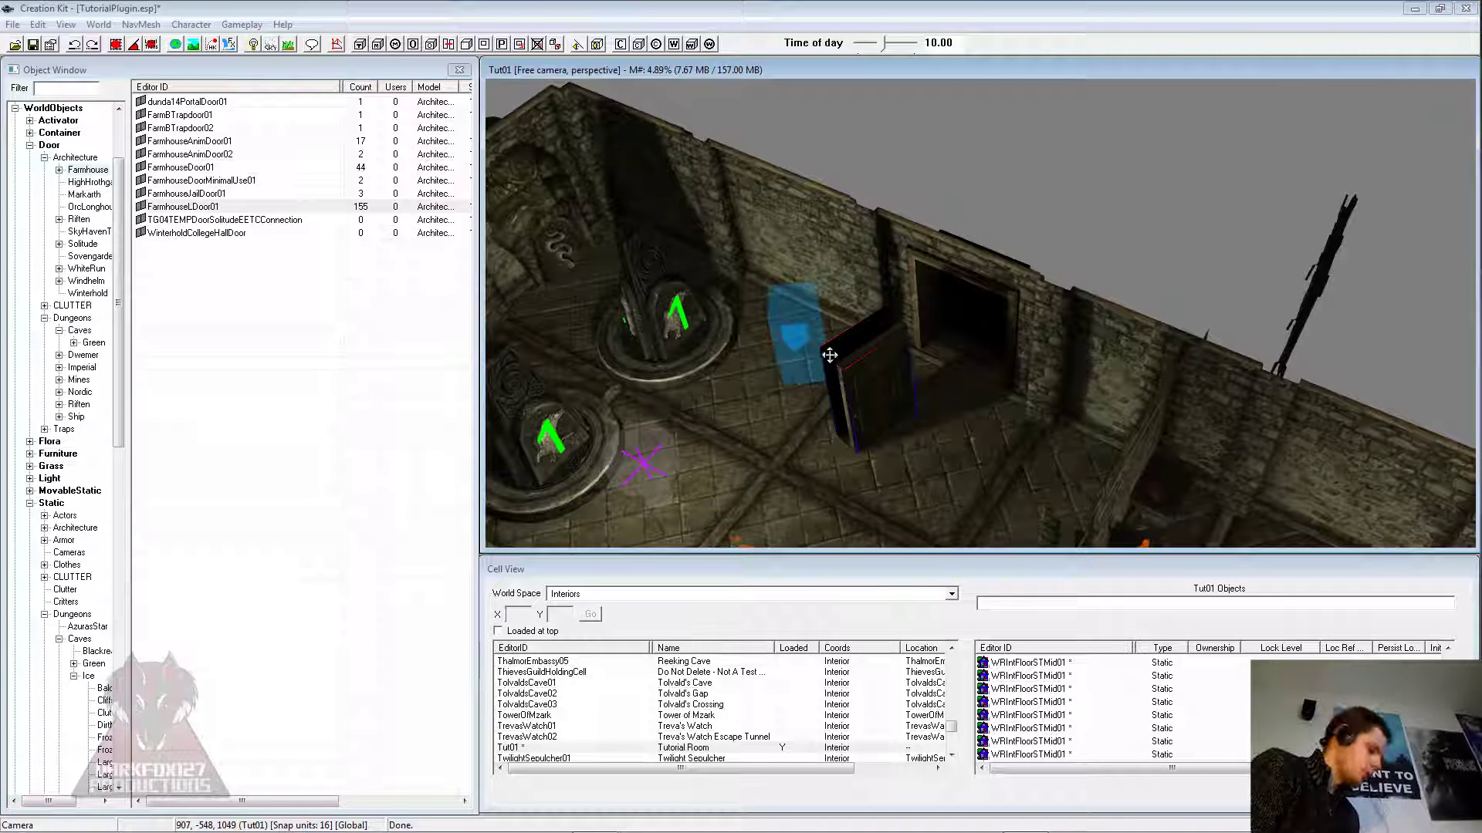
{"action": "key", "text": "ctrl+q"}
{"action": "right_click_drag", "start_coordinate": [830, 354], "coordinate": [903, 354]}
{"action": "key", "text": "q"}
{"action": "key", "text": "ctrl+q"}
{"action": "middle_click_drag", "start_coordinate": [853, 361], "coordinate": [933, 345], "text": "shift"}
{"action": "left_click_drag", "start_coordinate": [853, 365], "coordinate": [909, 318]}
{"action": "scroll", "coordinate": [908, 317], "scroll_direction": "down", "scroll_amount": 2}
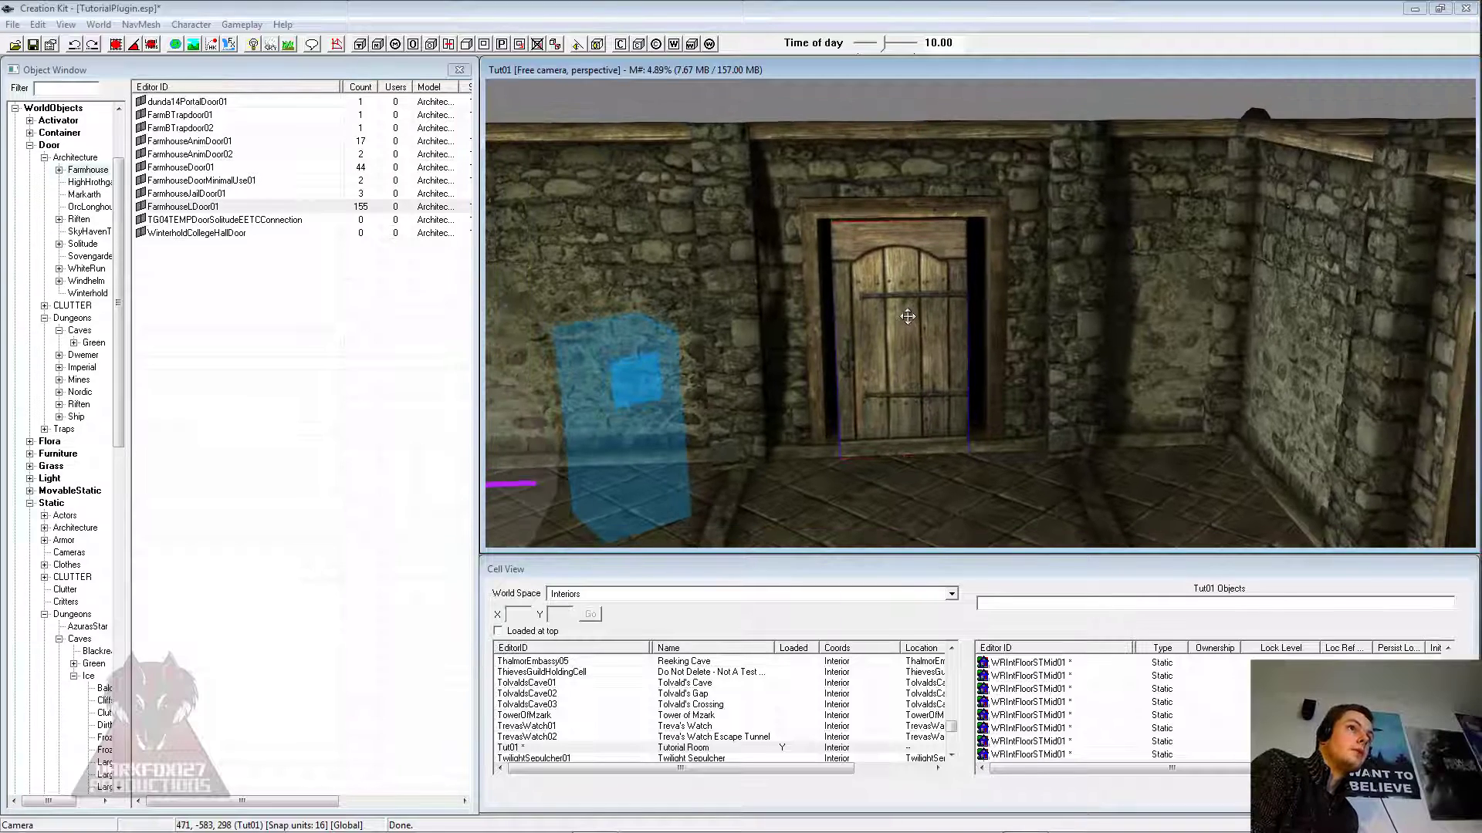
{"action": "scroll", "coordinate": [908, 317], "scroll_direction": "up", "scroll_amount": 4}
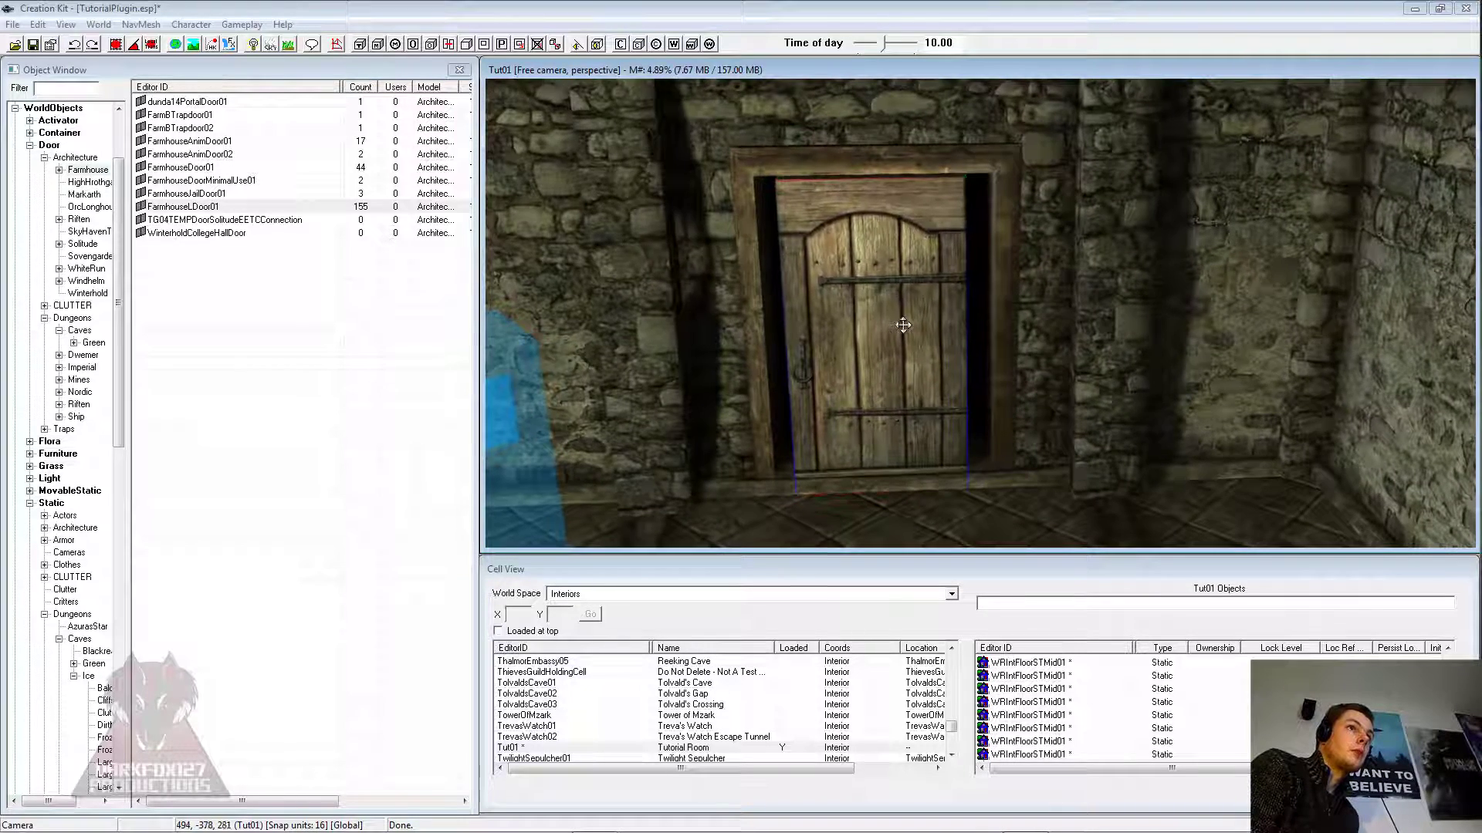
Step: Select the load door standing in the doorway and copy it
{"action": "scroll", "coordinate": [905, 325], "scroll_direction": "down", "scroll_amount": 5}
{"action": "left_click", "coordinate": [922, 324]}
{"action": "mouse_move", "coordinate": [922, 323]}
{"action": "middle_mouse_down", "text": "shift"}
{"action": "mouse_move", "coordinate": [947, 315]}
{"action": "mouse_move", "coordinate": [937, 320]}
{"action": "middle_mouse_up", "text": "shift"}
{"action": "scroll", "coordinate": [948, 314], "scroll_direction": "up", "scroll_amount": 3}
{"action": "right_click", "coordinate": [912, 331]}
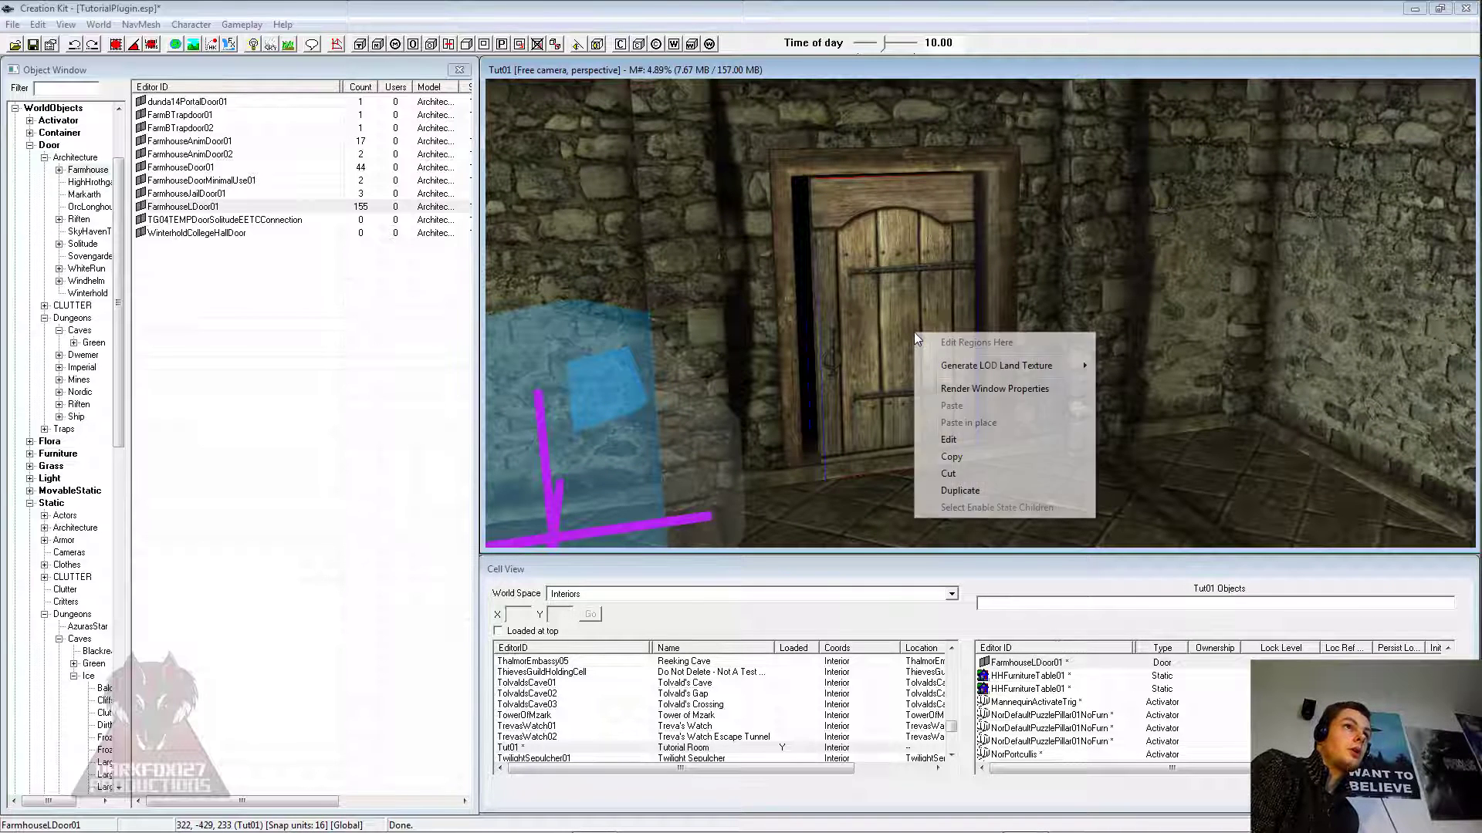
{"action": "left_click", "coordinate": [955, 456]}
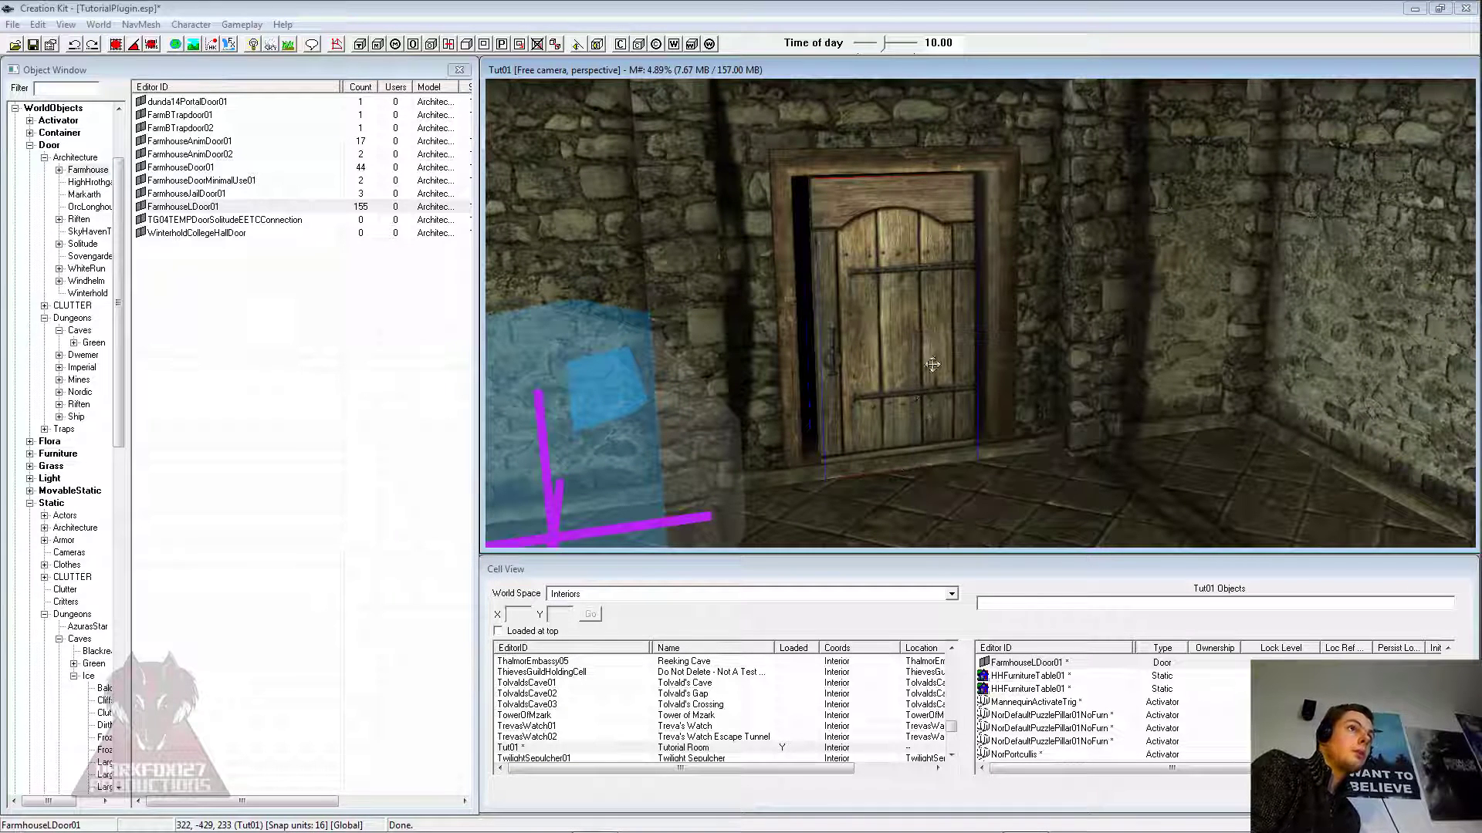
Step: Switch to the Tamriel world space and load the Riverwood (4, -12) cell, accepting all warnings
{"action": "left_click", "coordinate": [662, 594]}
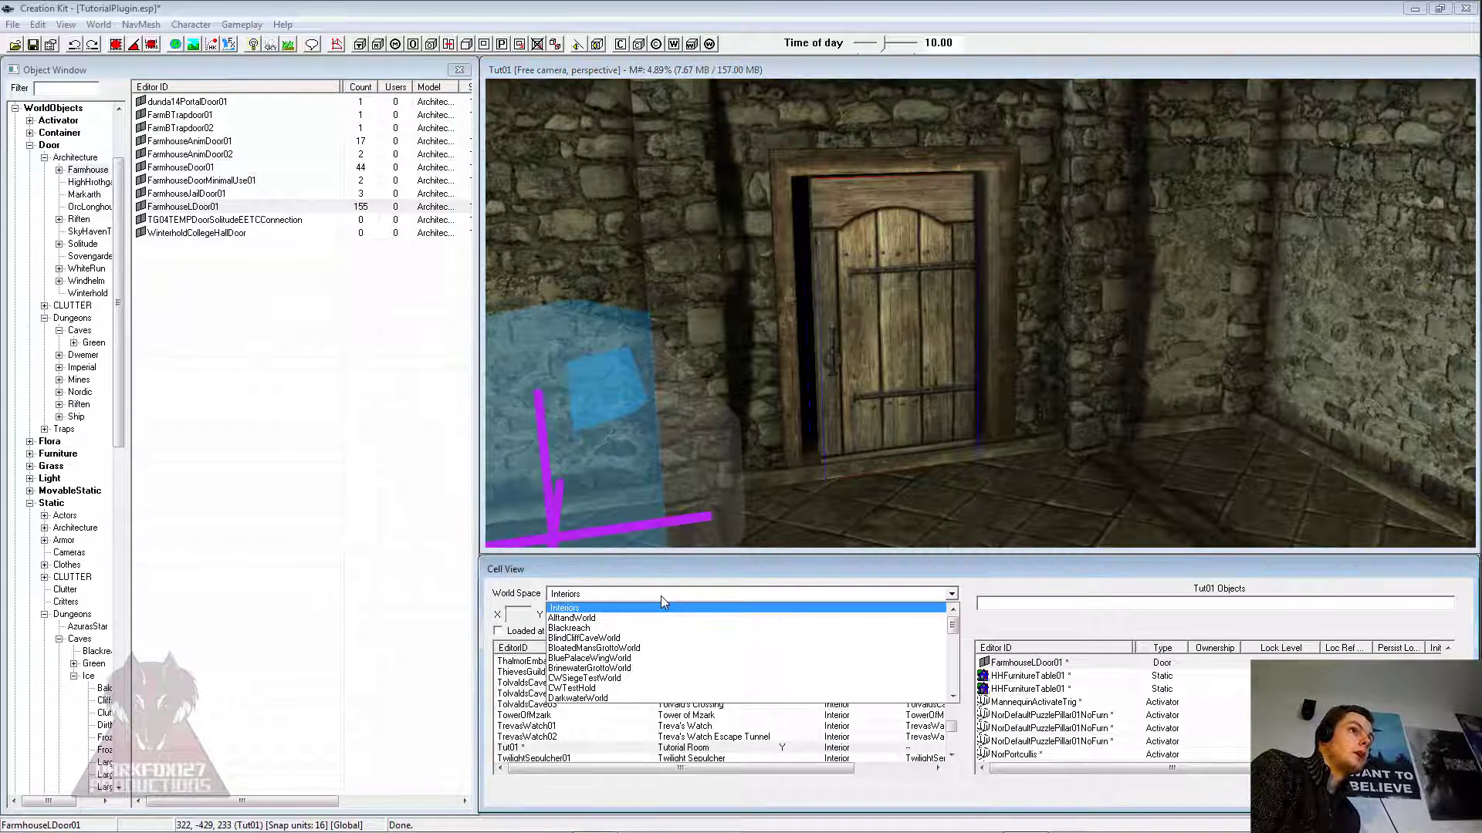
{"action": "scroll", "coordinate": [618, 656], "scroll_direction": "down", "scroll_amount": 10}
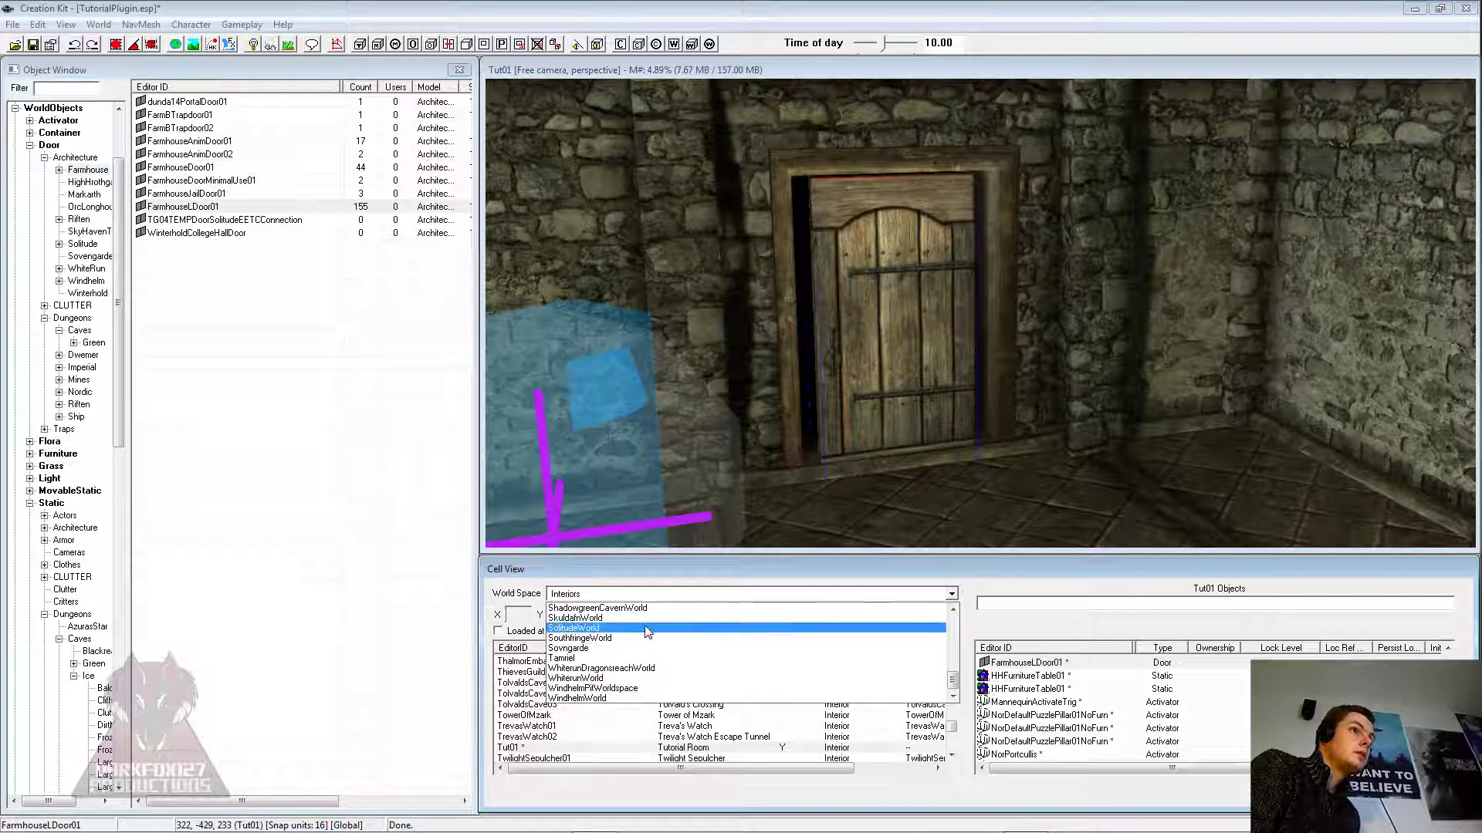
{"action": "left_click", "coordinate": [617, 661]}
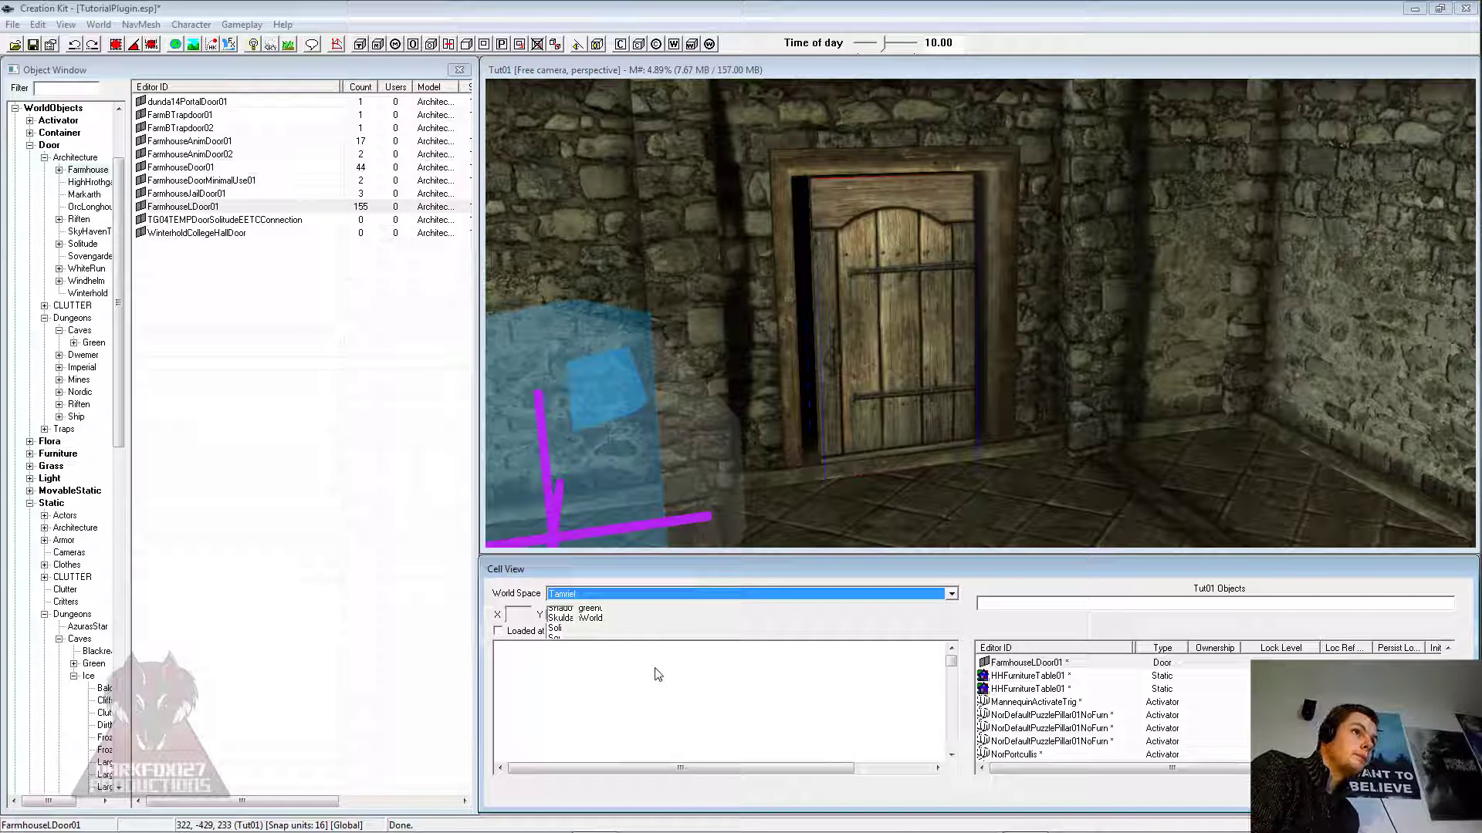
{"action": "left_click", "coordinate": [616, 704]}
{"action": "type", "text": "ri"}
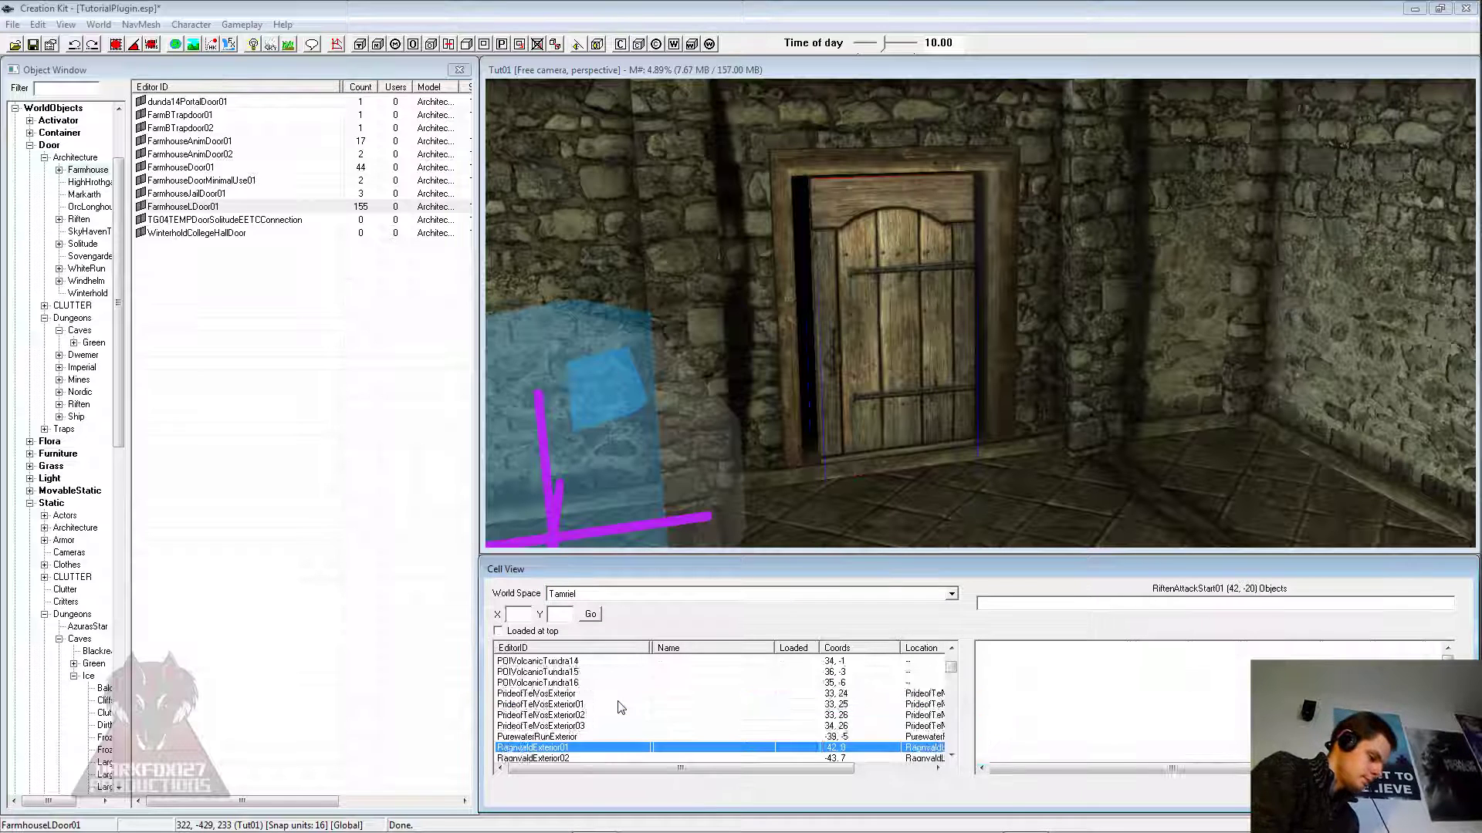
{"action": "type", "text": "verw"}
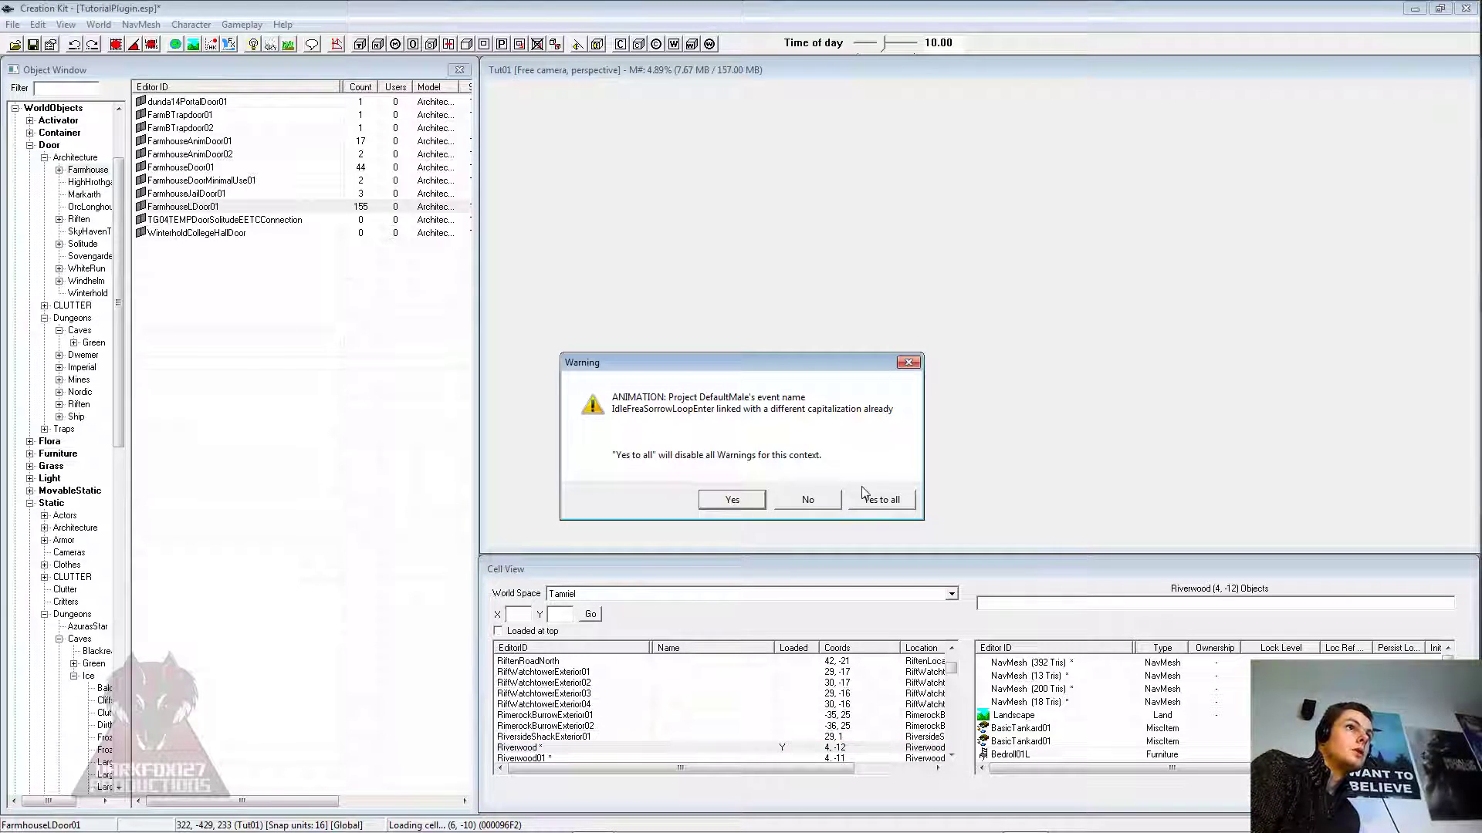
{"action": "left_click", "coordinate": [858, 504]}
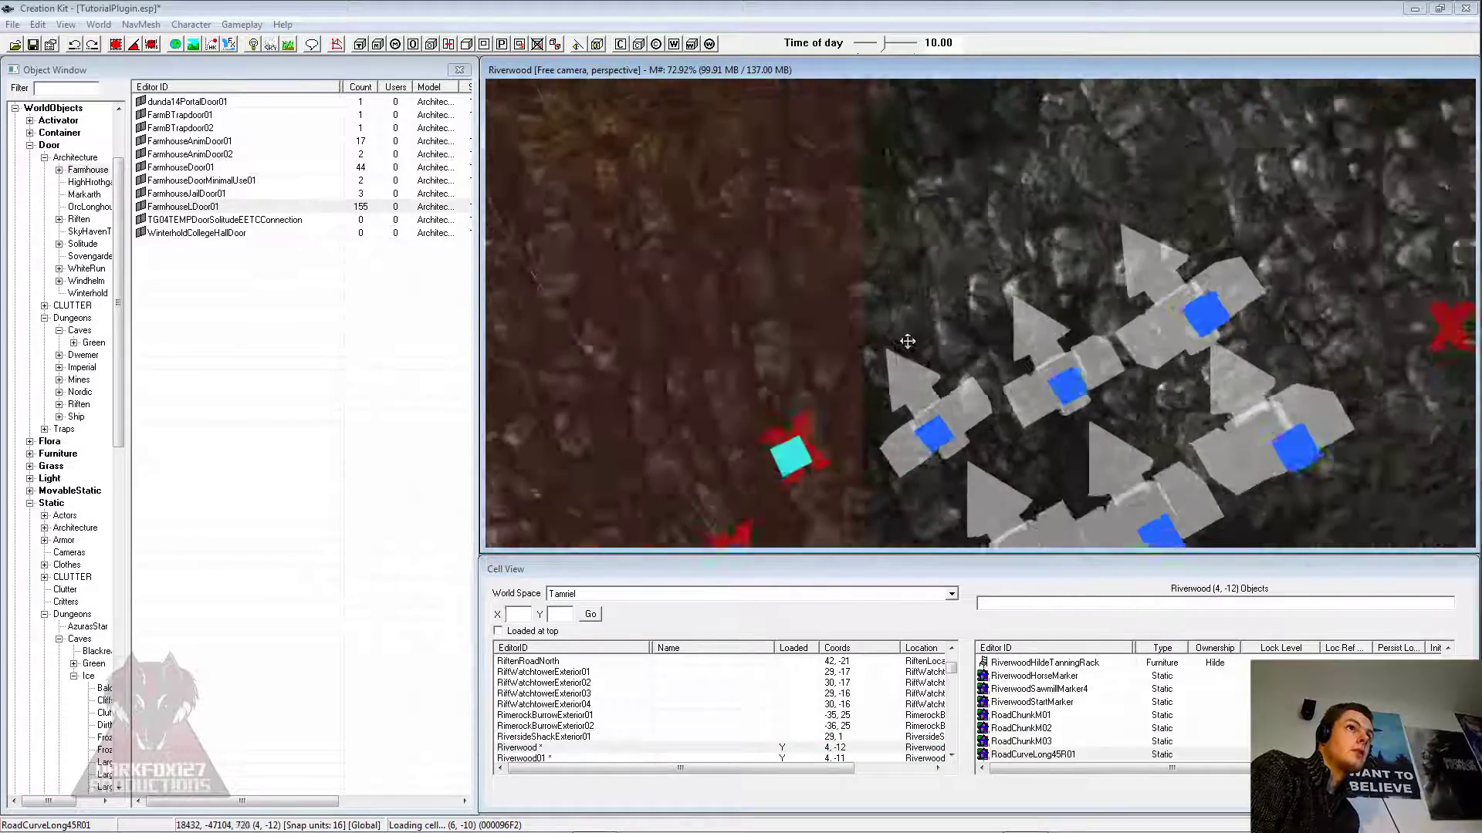
Step: Delete the WRDoor02Load door standing by the ivy-covered stone wall in Riverwood
{"action": "scroll", "coordinate": [908, 341], "scroll_direction": "down", "scroll_amount": 3}
{"action": "middle_click_drag", "start_coordinate": [1142, 177], "coordinate": [1010, 139]}
{"action": "mouse_move", "coordinate": [1138, 150]}
{"action": "middle_mouse_down"}
{"action": "mouse_move", "coordinate": [999, 374]}
{"action": "mouse_move", "coordinate": [1023, 335]}
{"action": "middle_mouse_up"}
{"action": "left_click", "coordinate": [1100, 308]}
{"action": "mouse_move", "coordinate": [1100, 309]}
{"action": "middle_mouse_down", "text": "shift"}
{"action": "mouse_move", "coordinate": [1161, 240]}
{"action": "mouse_move", "coordinate": [1099, 311]}
{"action": "middle_mouse_up", "text": "shift"}
{"action": "scroll", "coordinate": [1101, 291], "scroll_direction": "up", "scroll_amount": 3}
{"action": "left_click", "coordinate": [969, 291]}
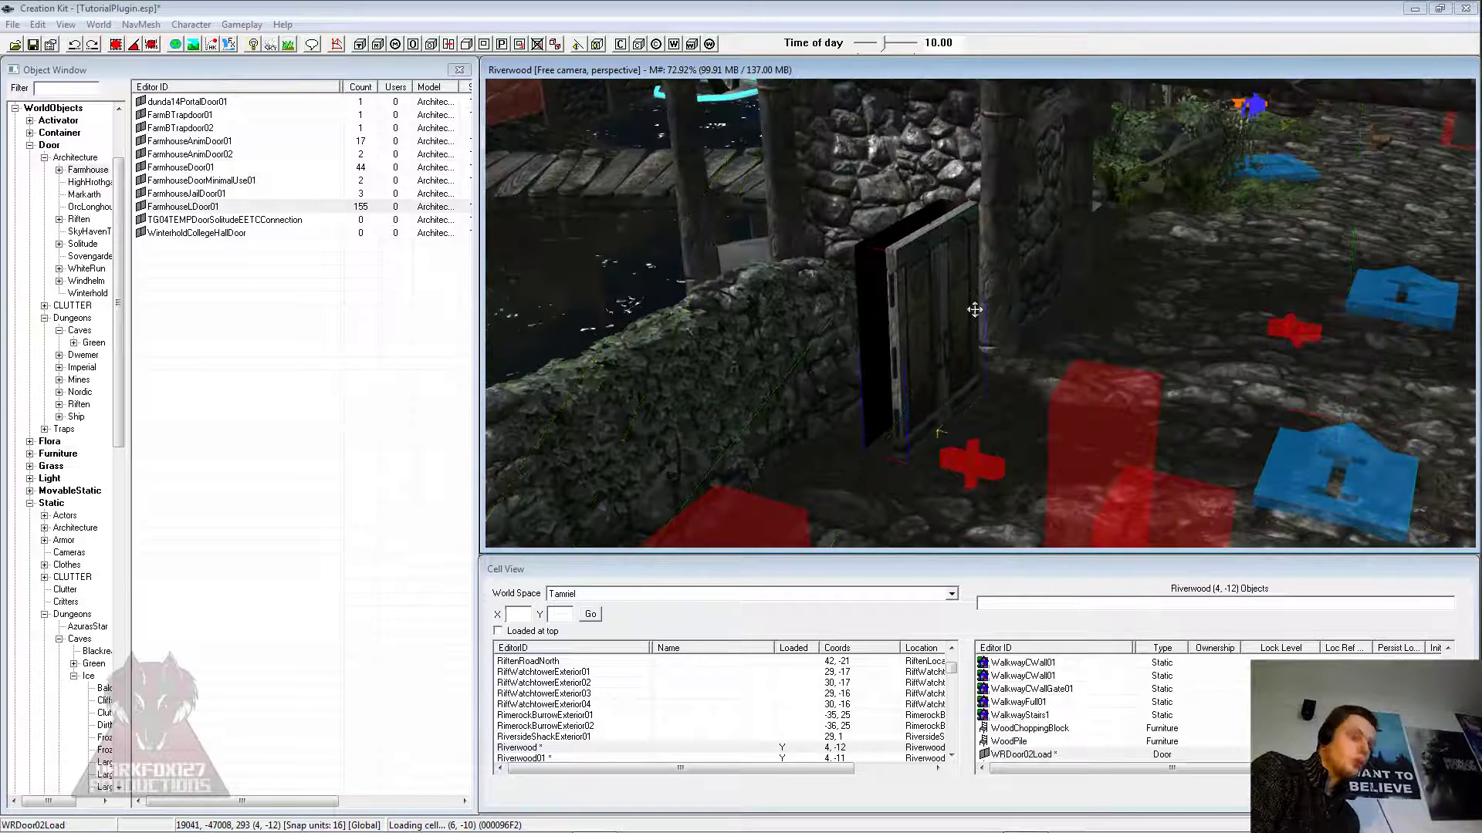
{"action": "key", "text": "Delete"}
{"action": "key", "text": "Return"}
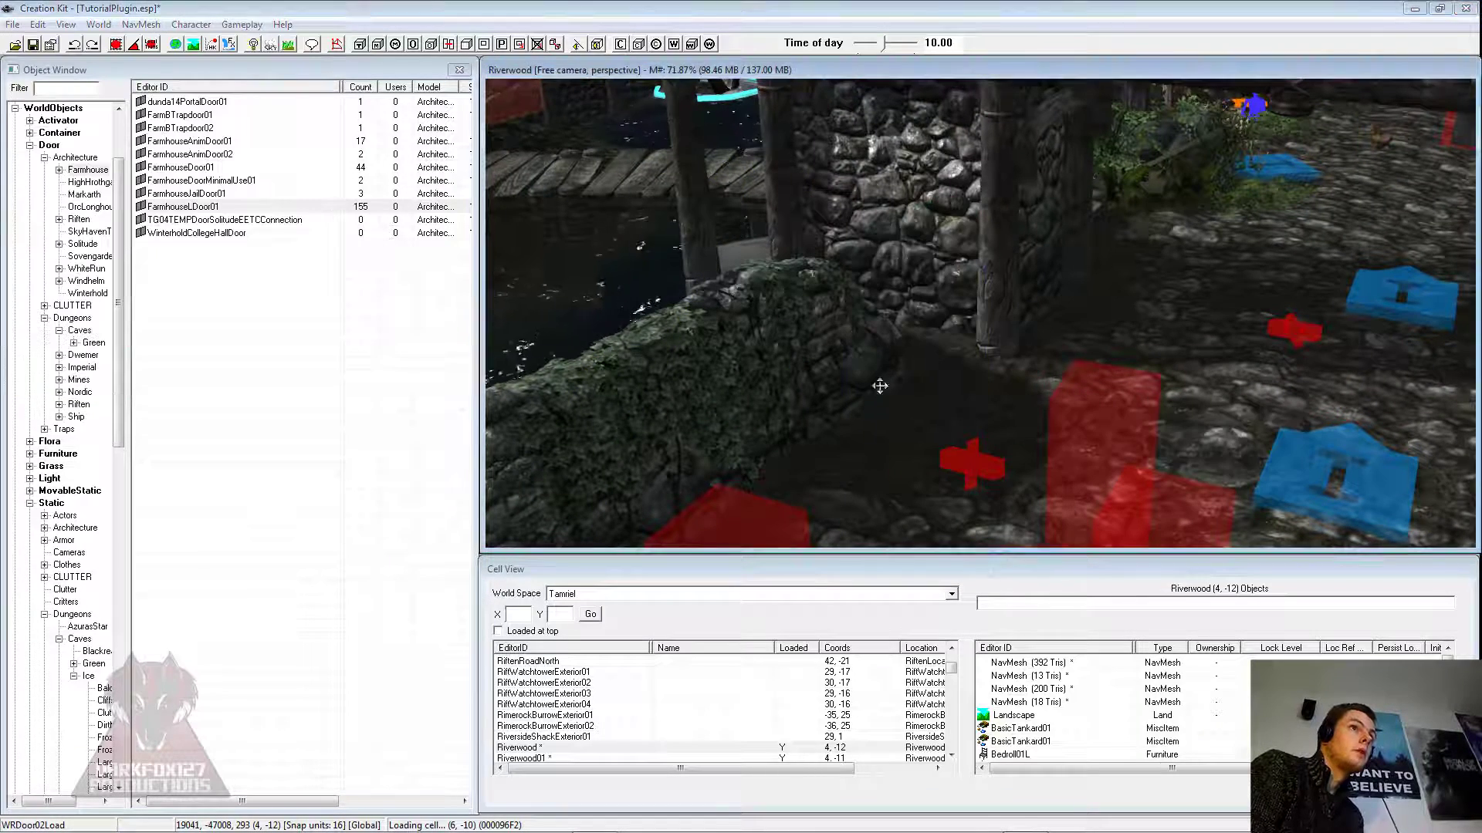
Step: Paste the copied farmhouse load door into Riverwood and move it to the end of the ivy-covered stone wall
{"action": "right_click", "coordinate": [879, 386]}
{"action": "left_click", "coordinate": [915, 449]}
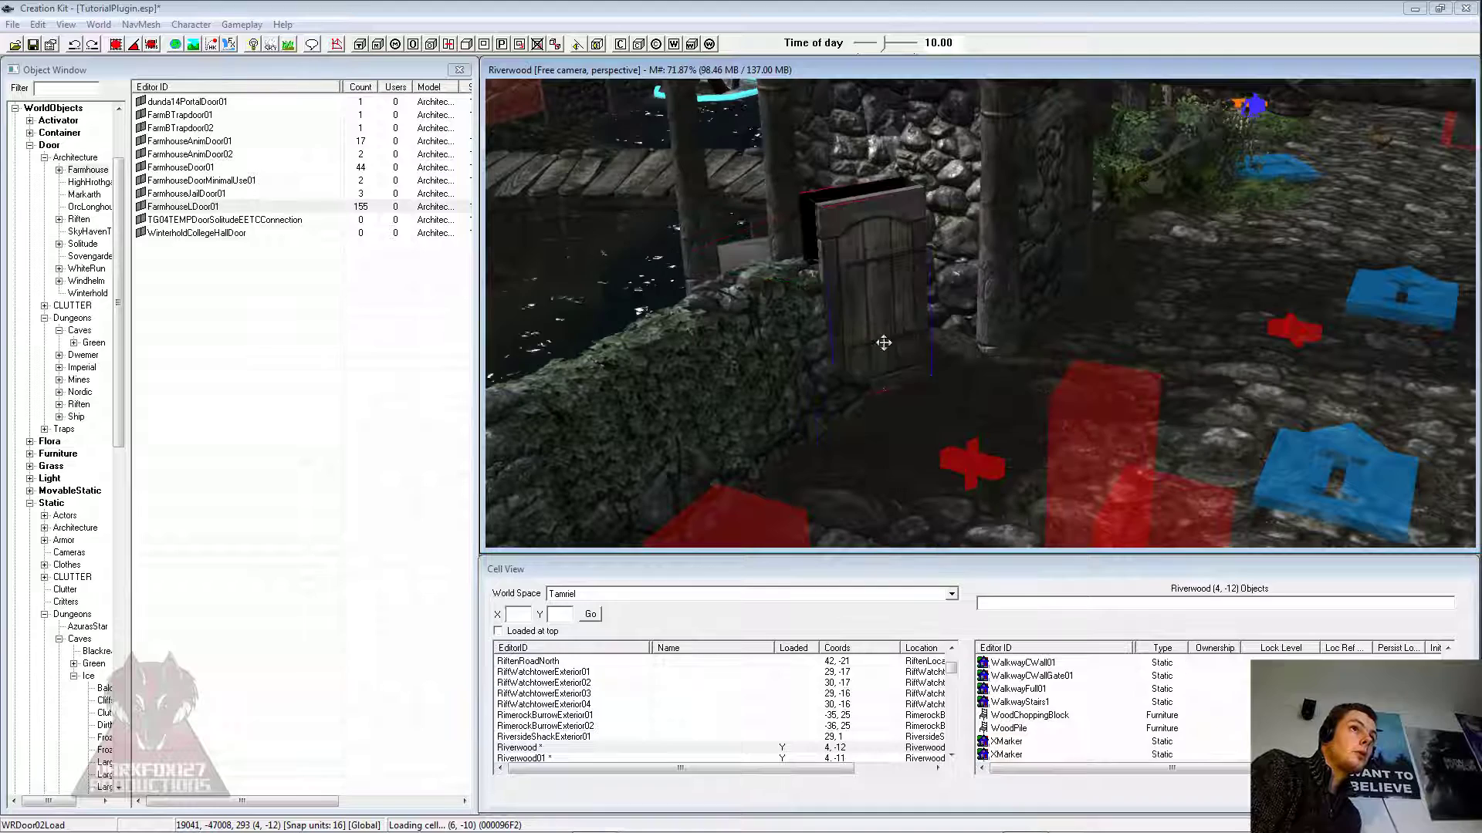
{"action": "left_click_drag", "start_coordinate": [883, 342], "coordinate": [979, 377]}
{"action": "middle_click_drag", "start_coordinate": [979, 377], "coordinate": [912, 364], "text": "shift"}
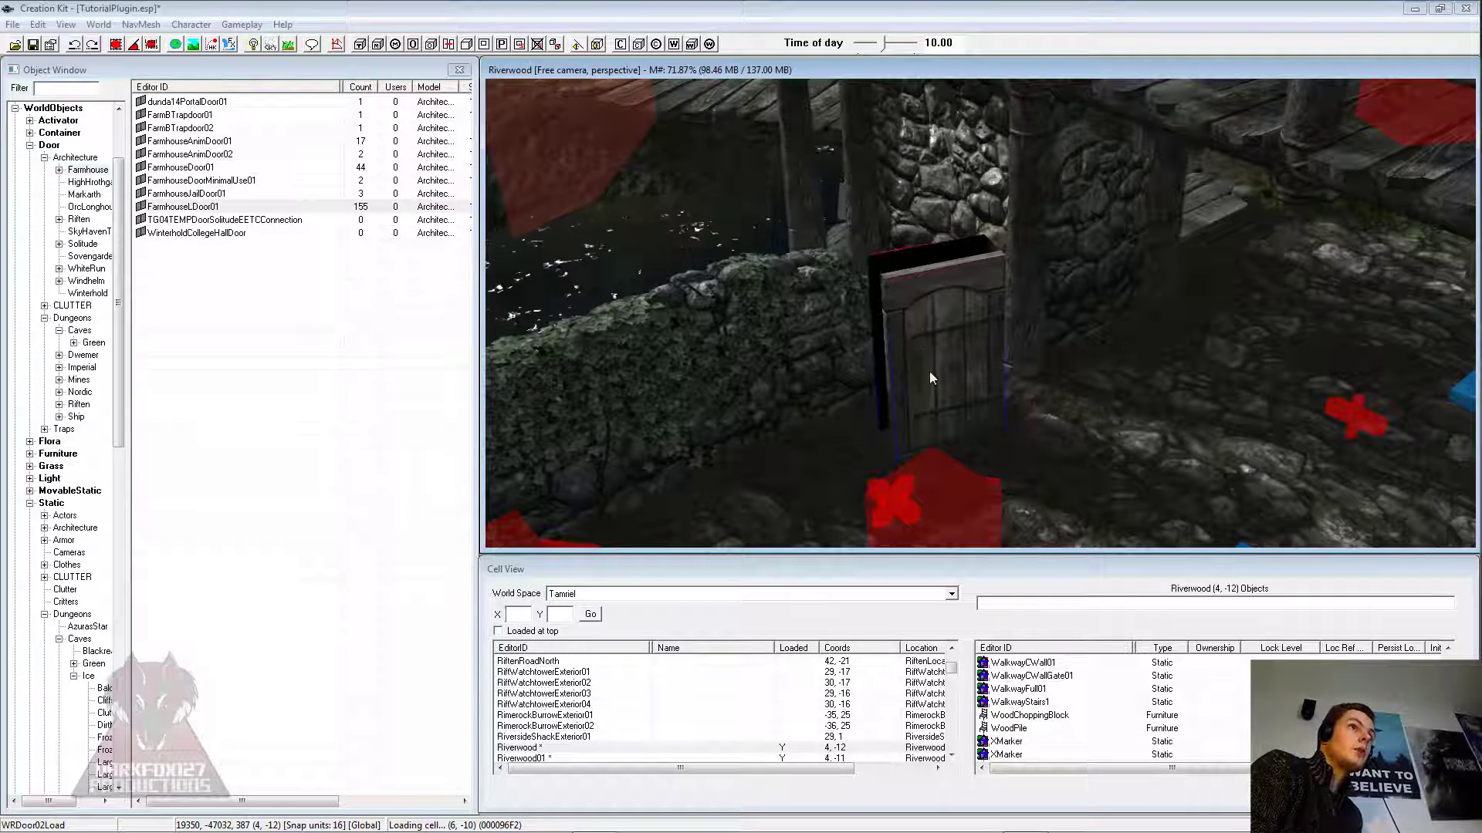
Step: Open the pasted door's reference properties and load the Tut01 cell from the Interiors with them still open
{"action": "double_click", "coordinate": [930, 372]}
{"action": "left_click_drag", "start_coordinate": [794, 232], "coordinate": [509, 220]}
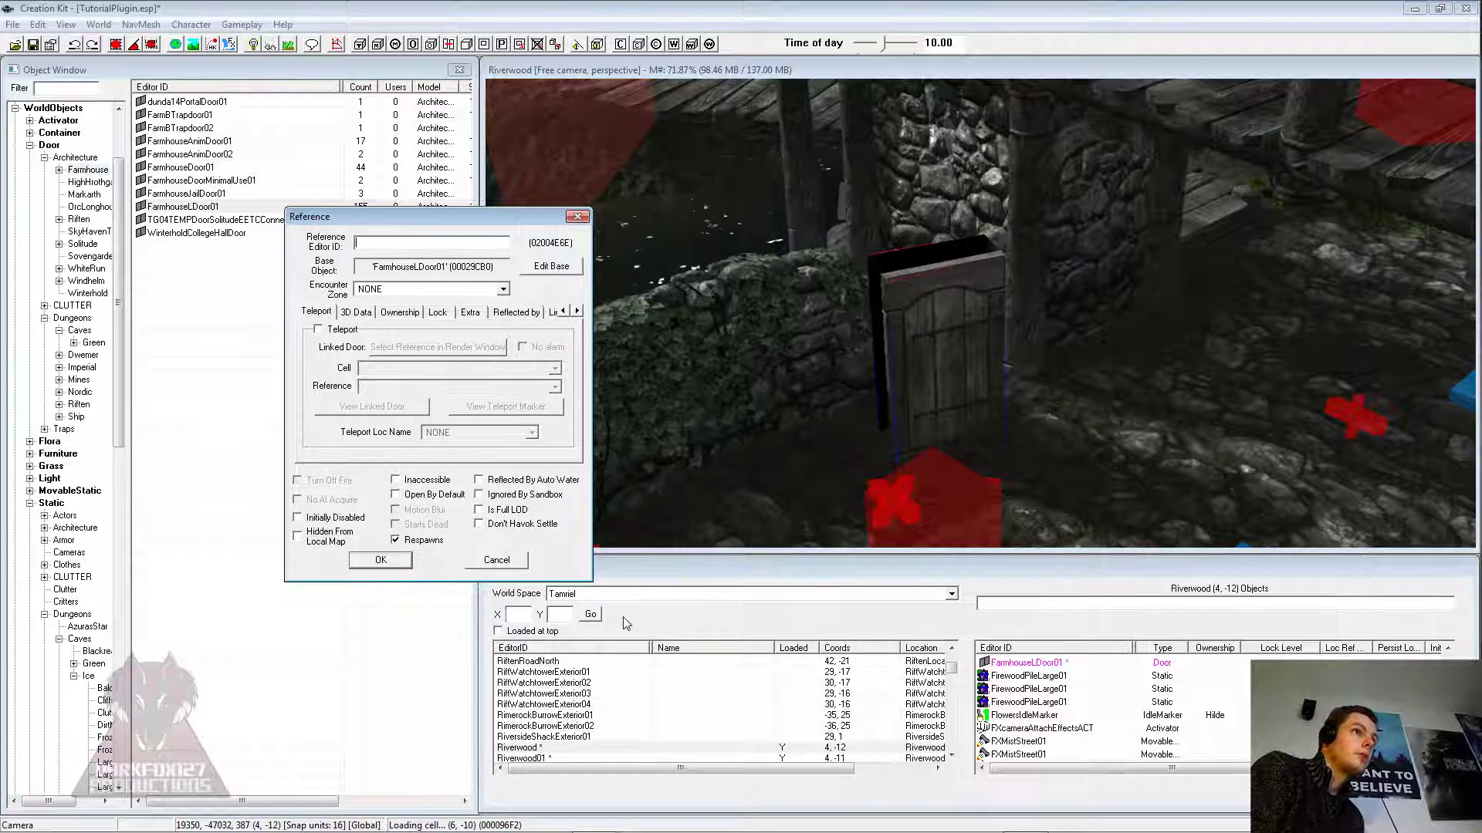
{"action": "left_click", "coordinate": [613, 594]}
{"action": "scroll", "coordinate": [610, 649], "scroll_direction": "up", "scroll_amount": 6}
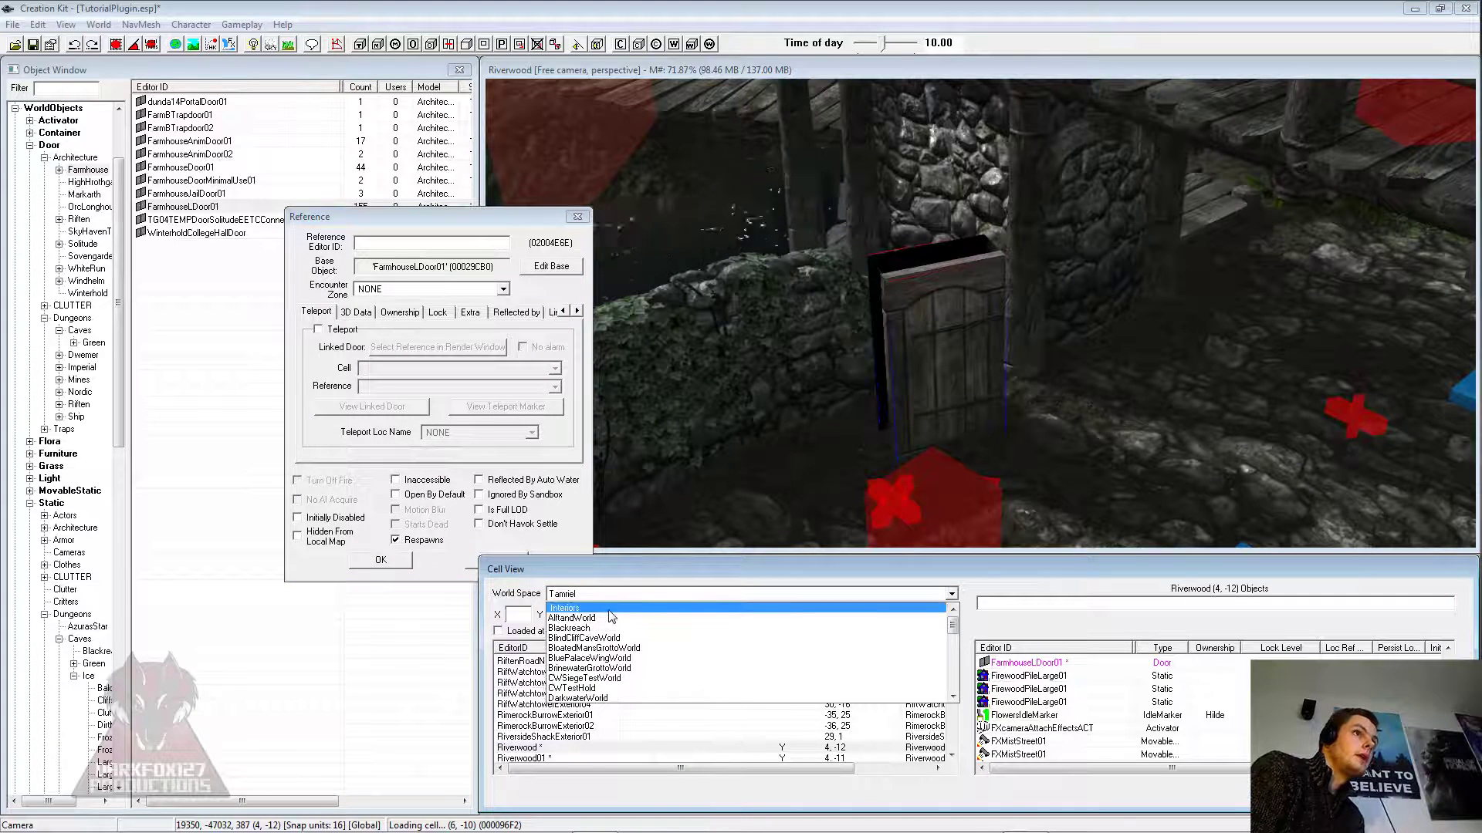
{"action": "left_click", "coordinate": [610, 610]}
{"action": "left_click", "coordinate": [624, 707]}
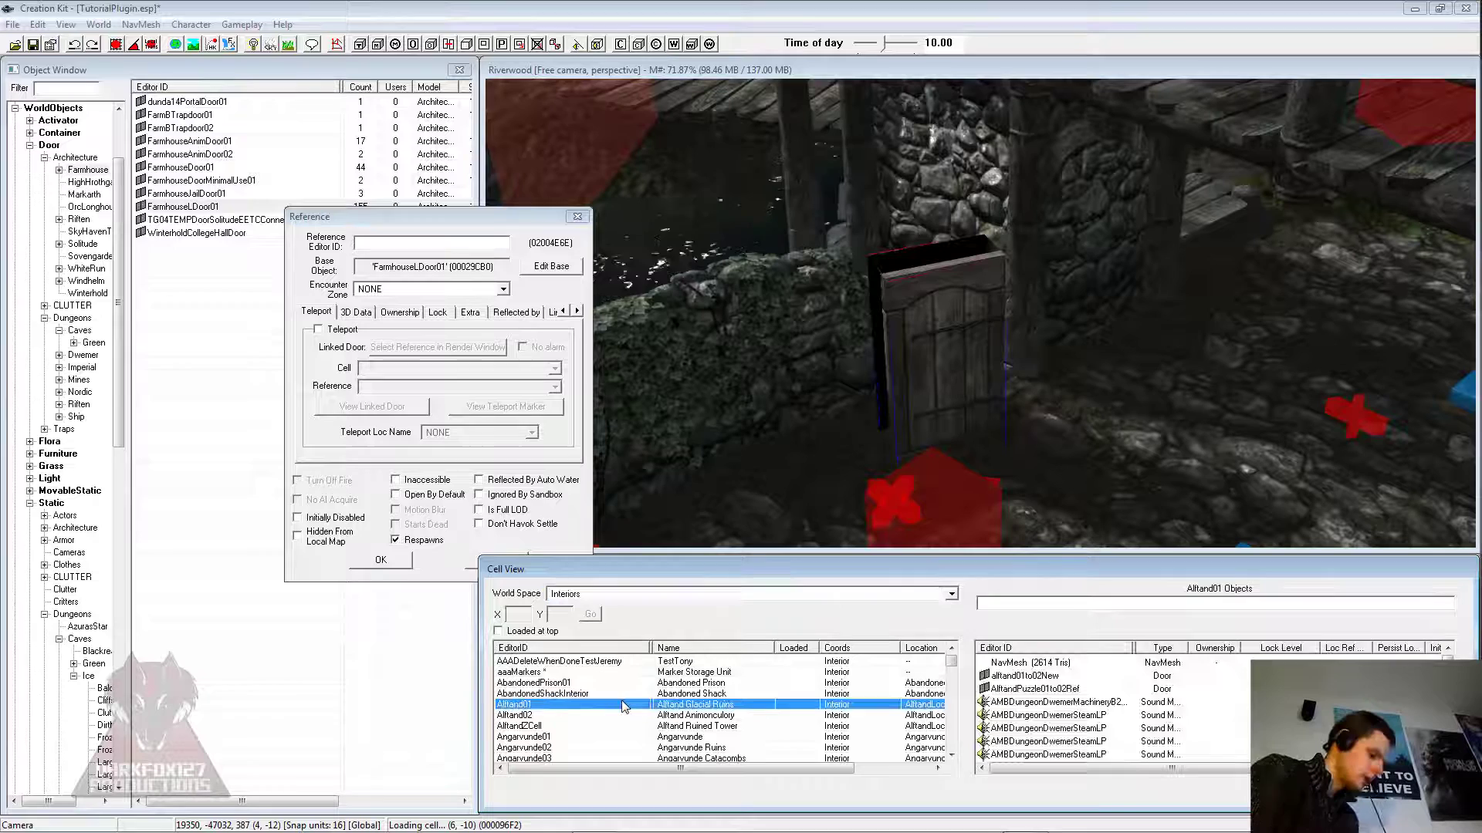
{"action": "type", "text": "tut"}
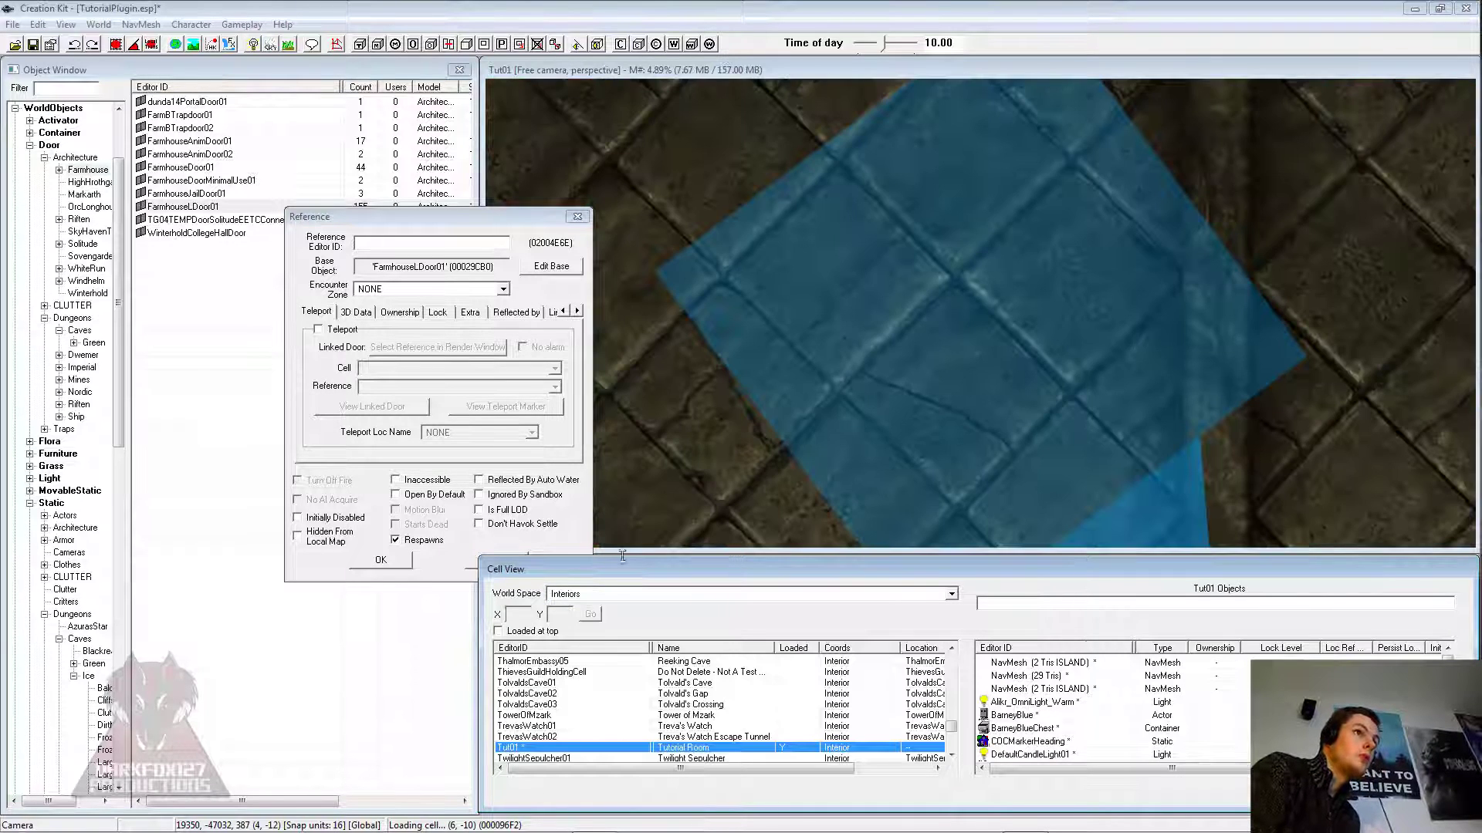
Step: Enable Teleport for the Riverwood door and link it to the FarmhouseLDoor01 standing in the Tut01 doorway
{"action": "left_click", "coordinate": [1014, 362]}
{"action": "scroll", "coordinate": [1014, 359], "scroll_direction": "down", "scroll_amount": 10}
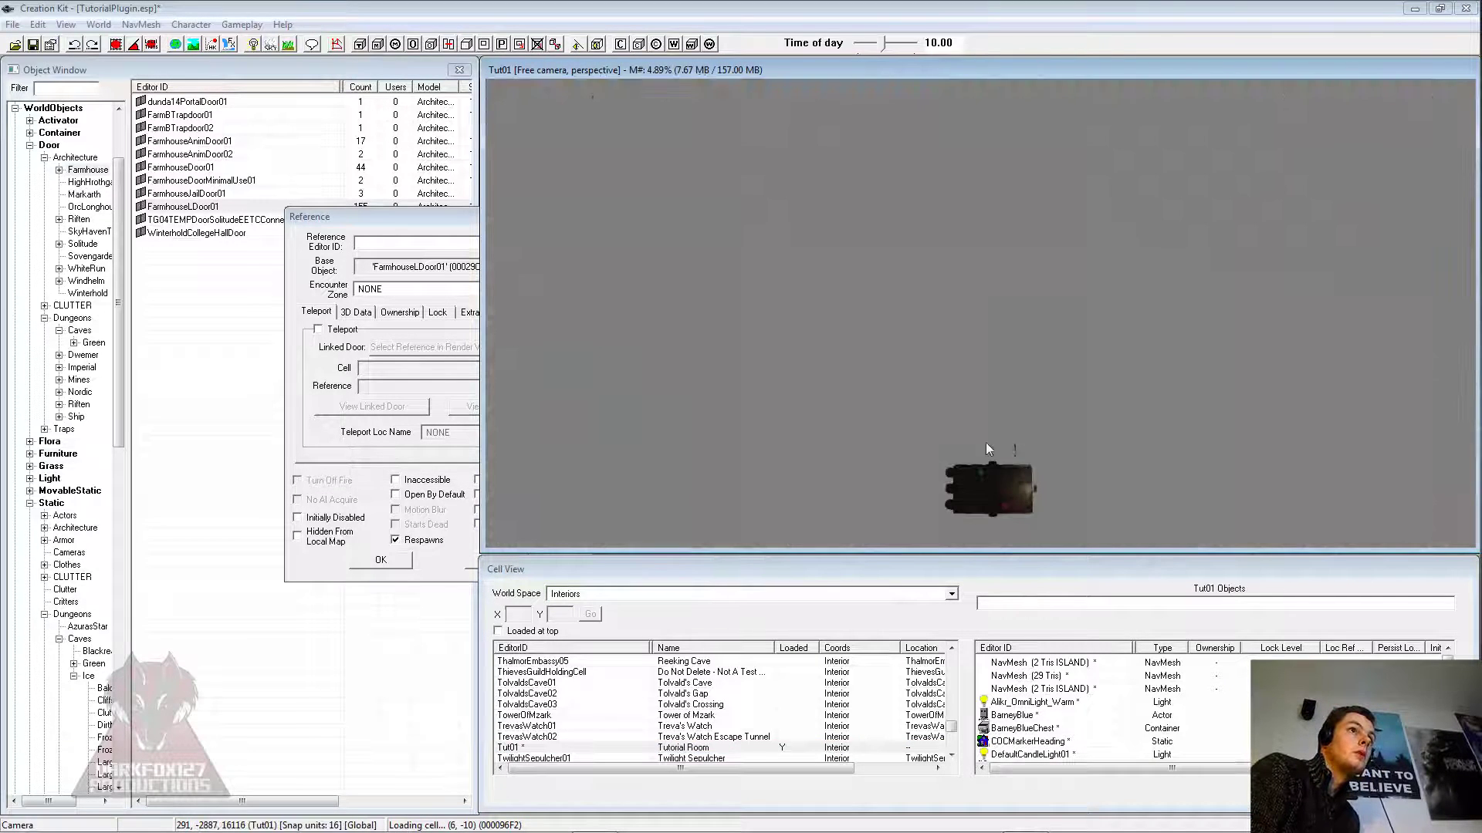
{"action": "scroll", "coordinate": [986, 443], "scroll_direction": "up", "scroll_amount": 5}
{"action": "middle_click_drag", "start_coordinate": [987, 423], "coordinate": [1009, 358]}
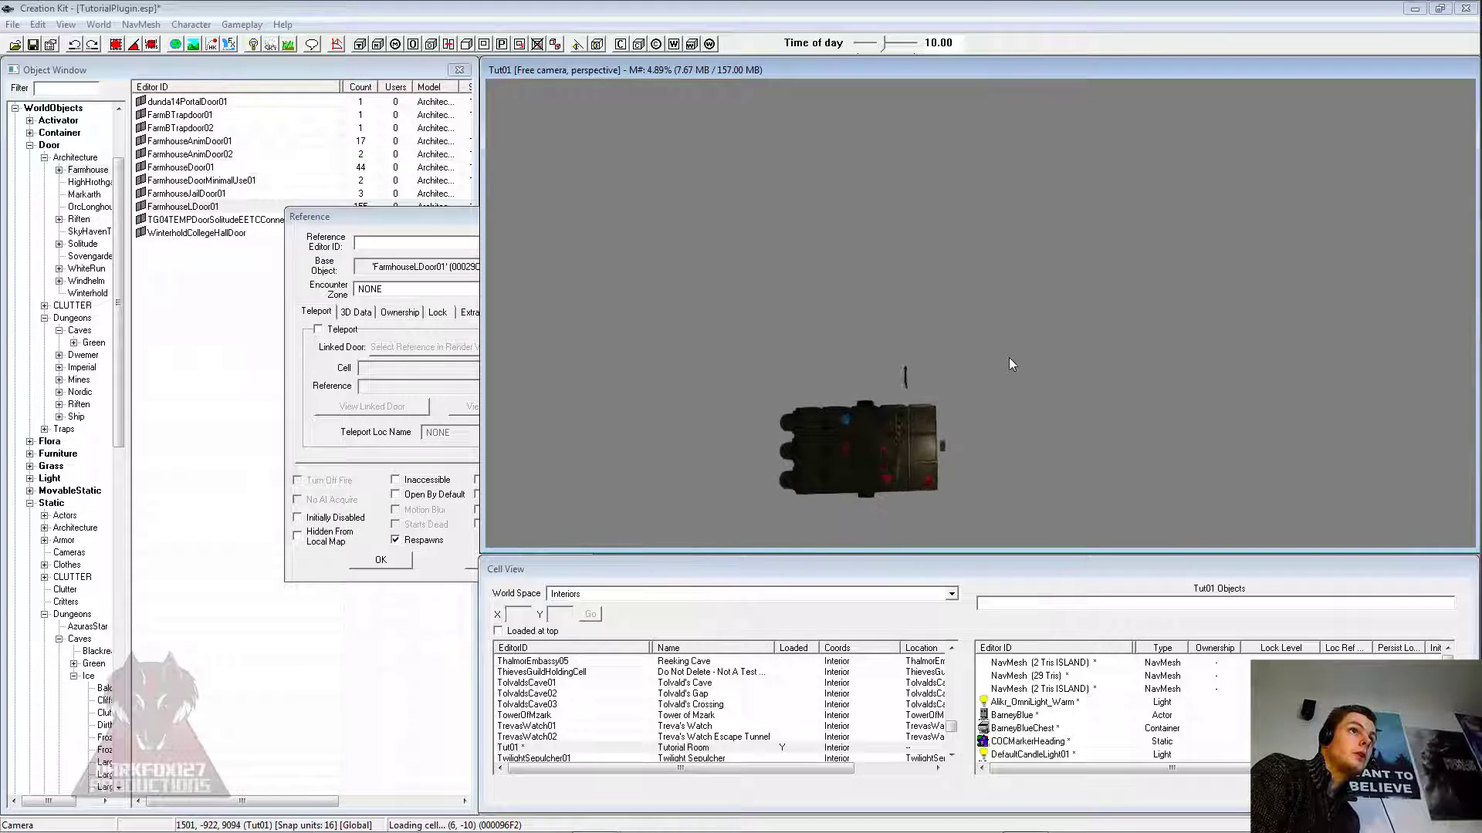
{"action": "scroll", "coordinate": [926, 402], "scroll_direction": "up", "scroll_amount": 2}
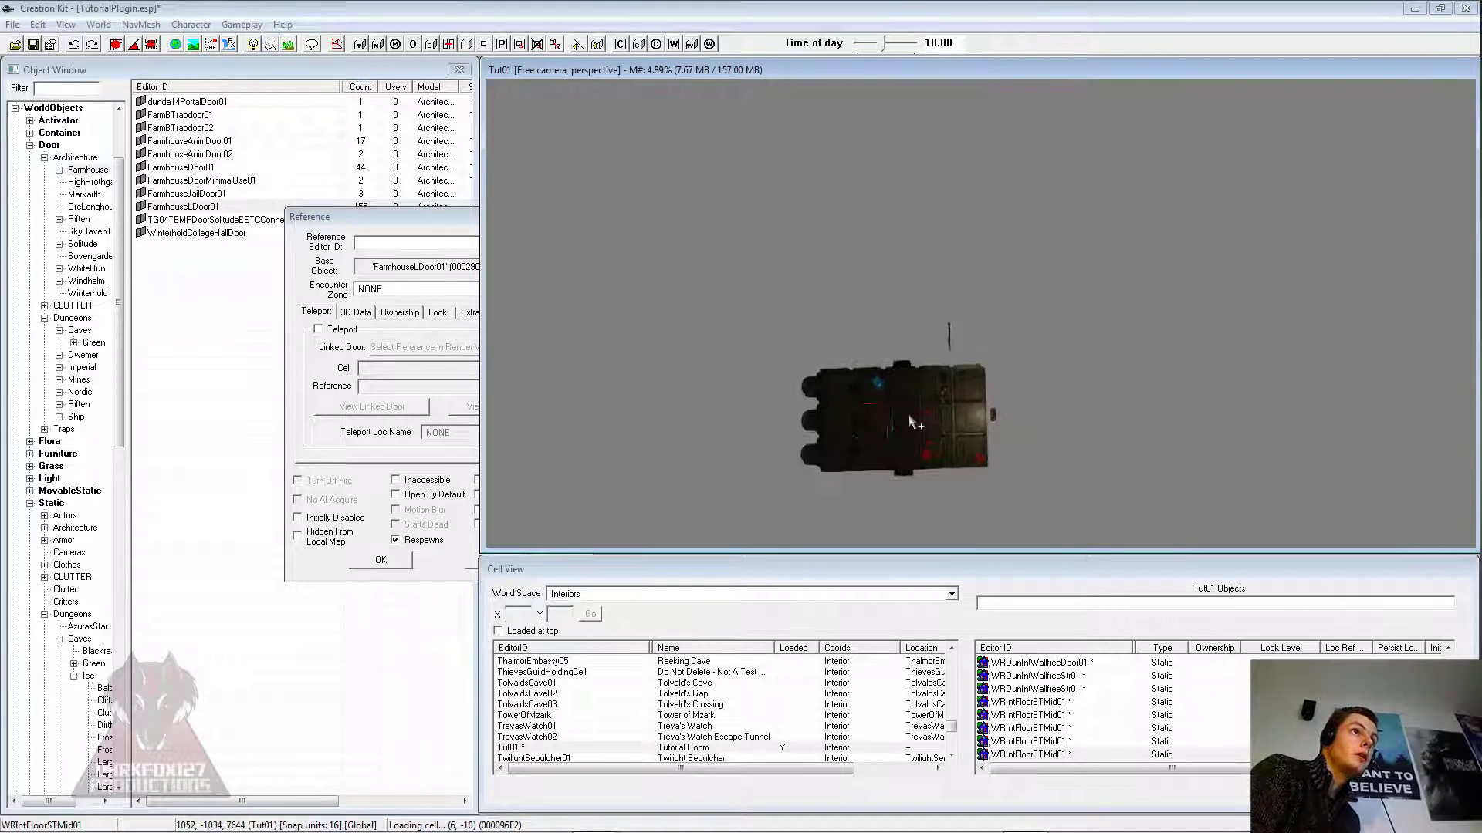
{"action": "scroll", "coordinate": [912, 426], "scroll_direction": "up", "scroll_amount": 4}
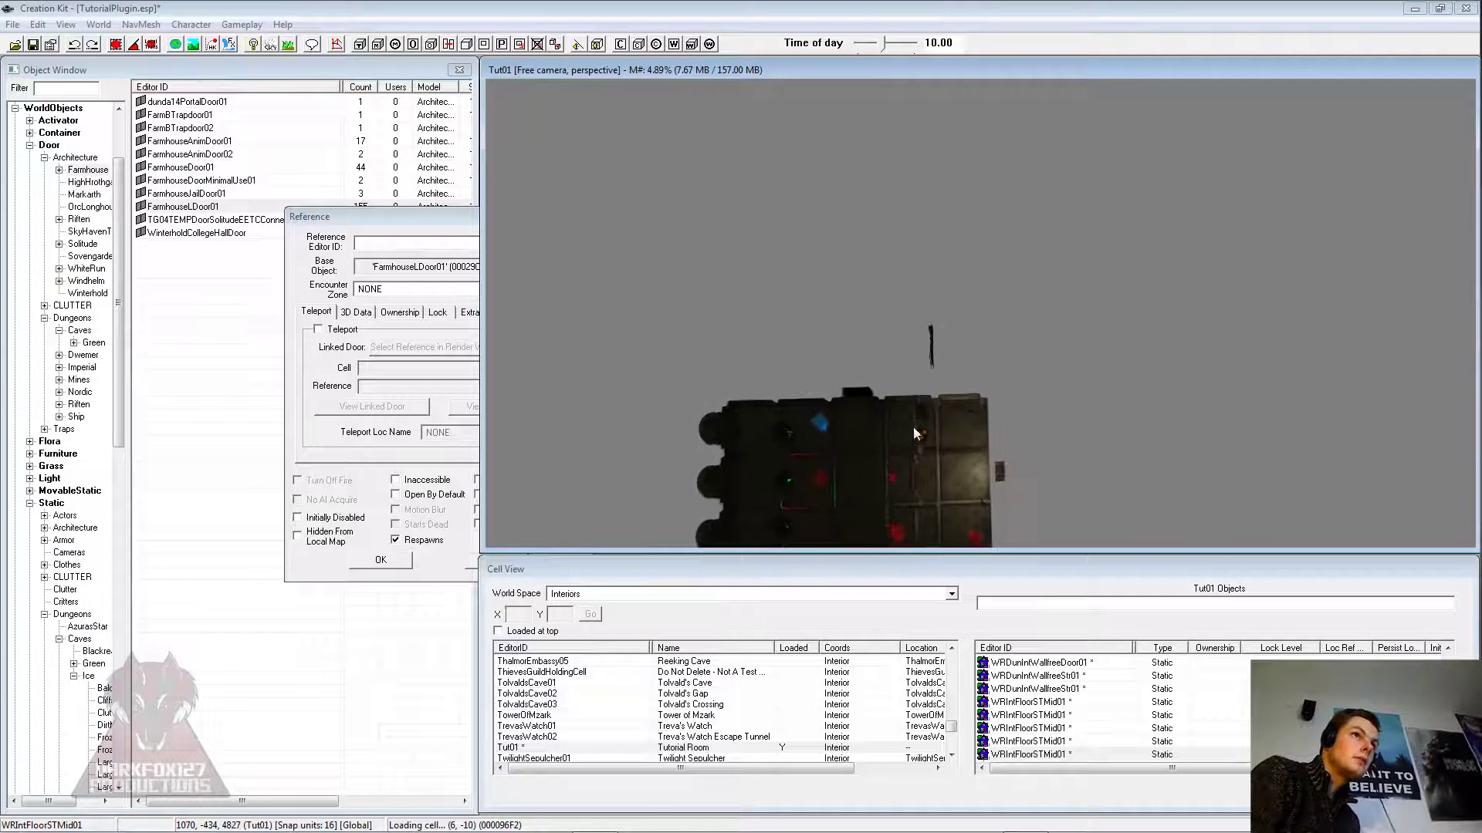
{"action": "scroll", "coordinate": [914, 434], "scroll_direction": "up", "scroll_amount": 5}
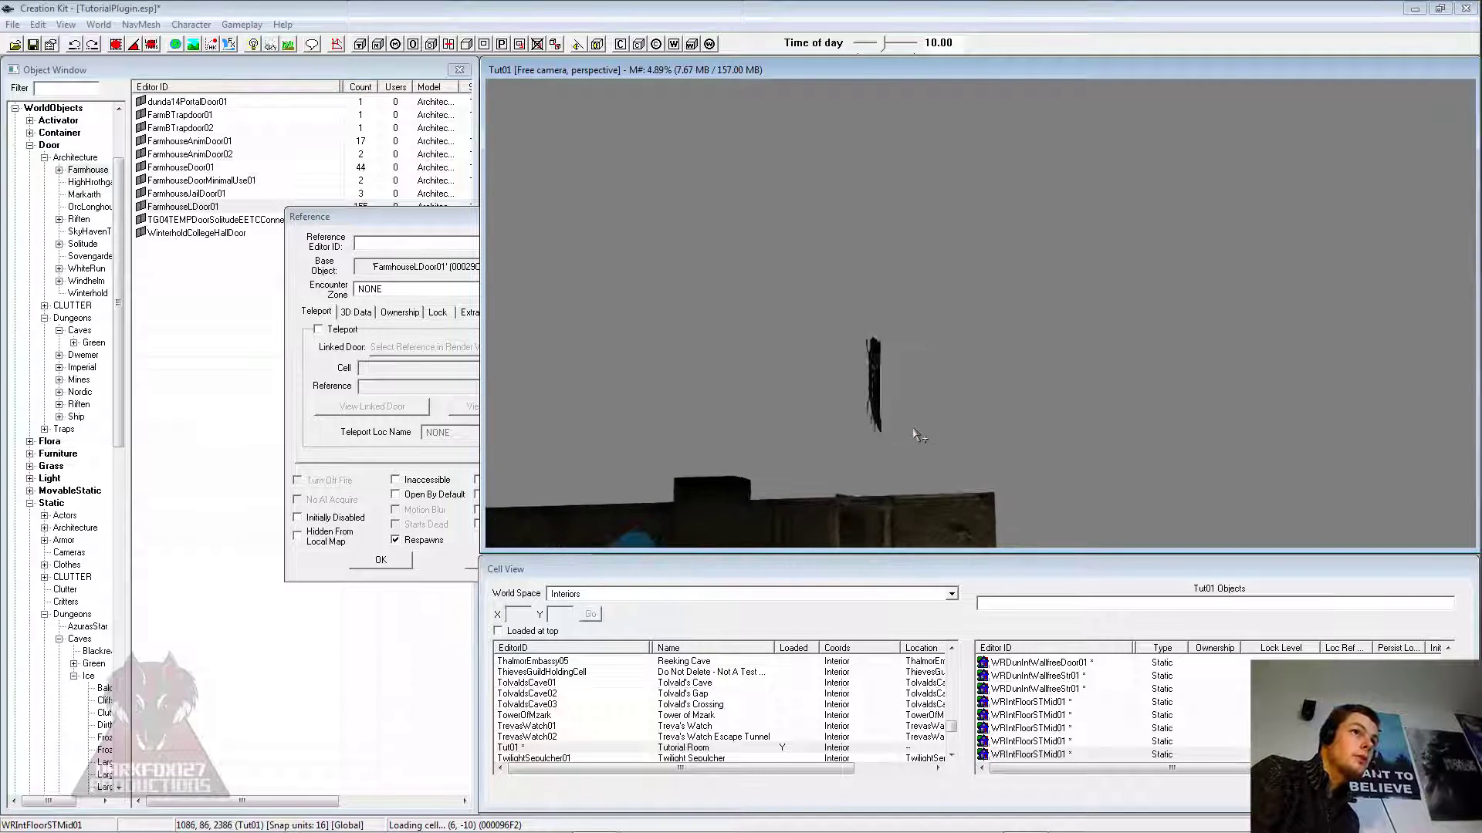
{"action": "middle_click_drag", "start_coordinate": [914, 431], "coordinate": [1017, 147]}
{"action": "left_click", "coordinate": [834, 355]}
{"action": "scroll", "coordinate": [888, 329], "scroll_direction": "up", "scroll_amount": 2}
{"action": "scroll", "coordinate": [939, 319], "scroll_direction": "up", "scroll_amount": 5}
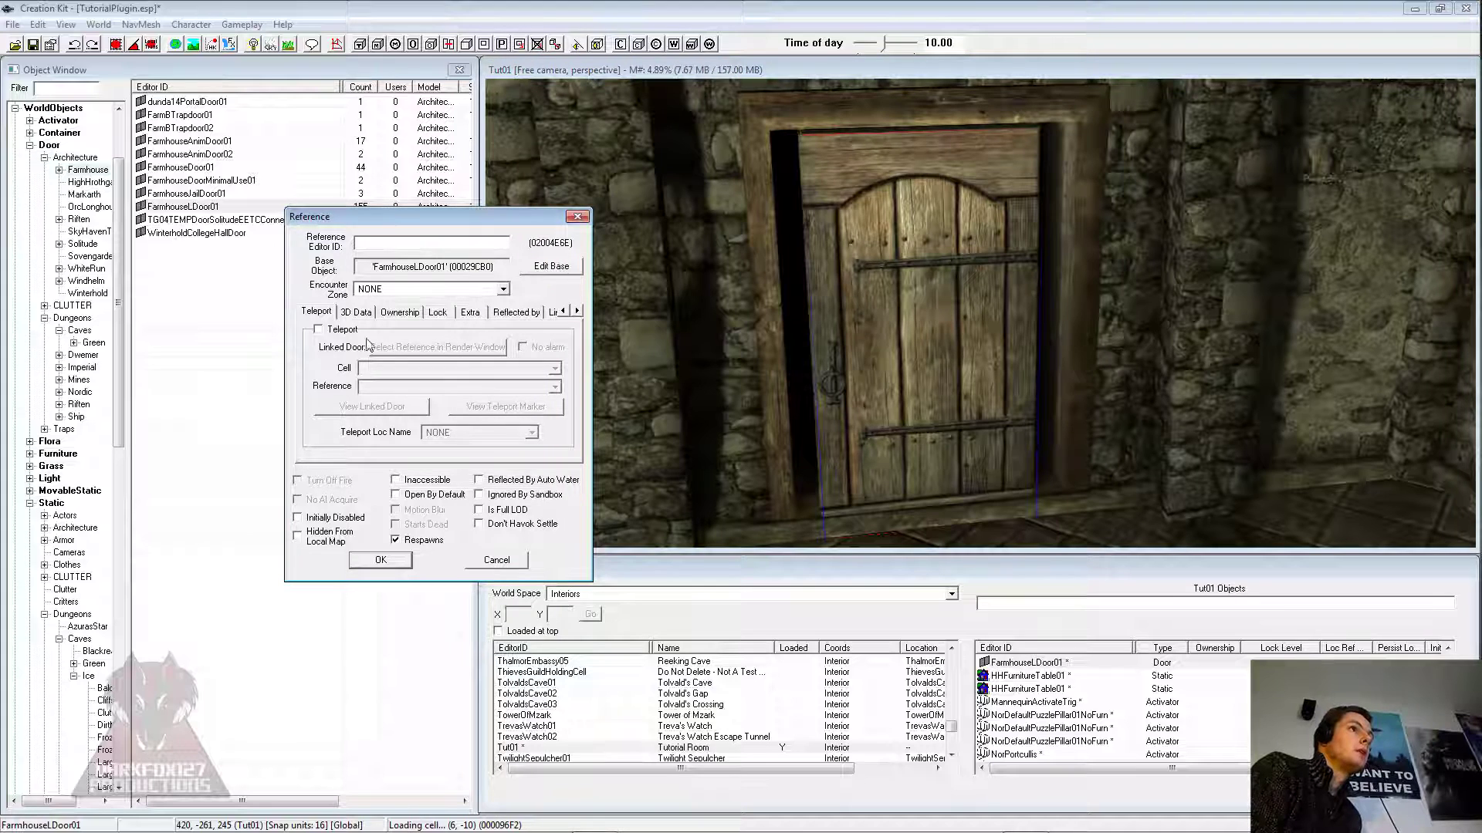
{"action": "left_click", "coordinate": [319, 329]}
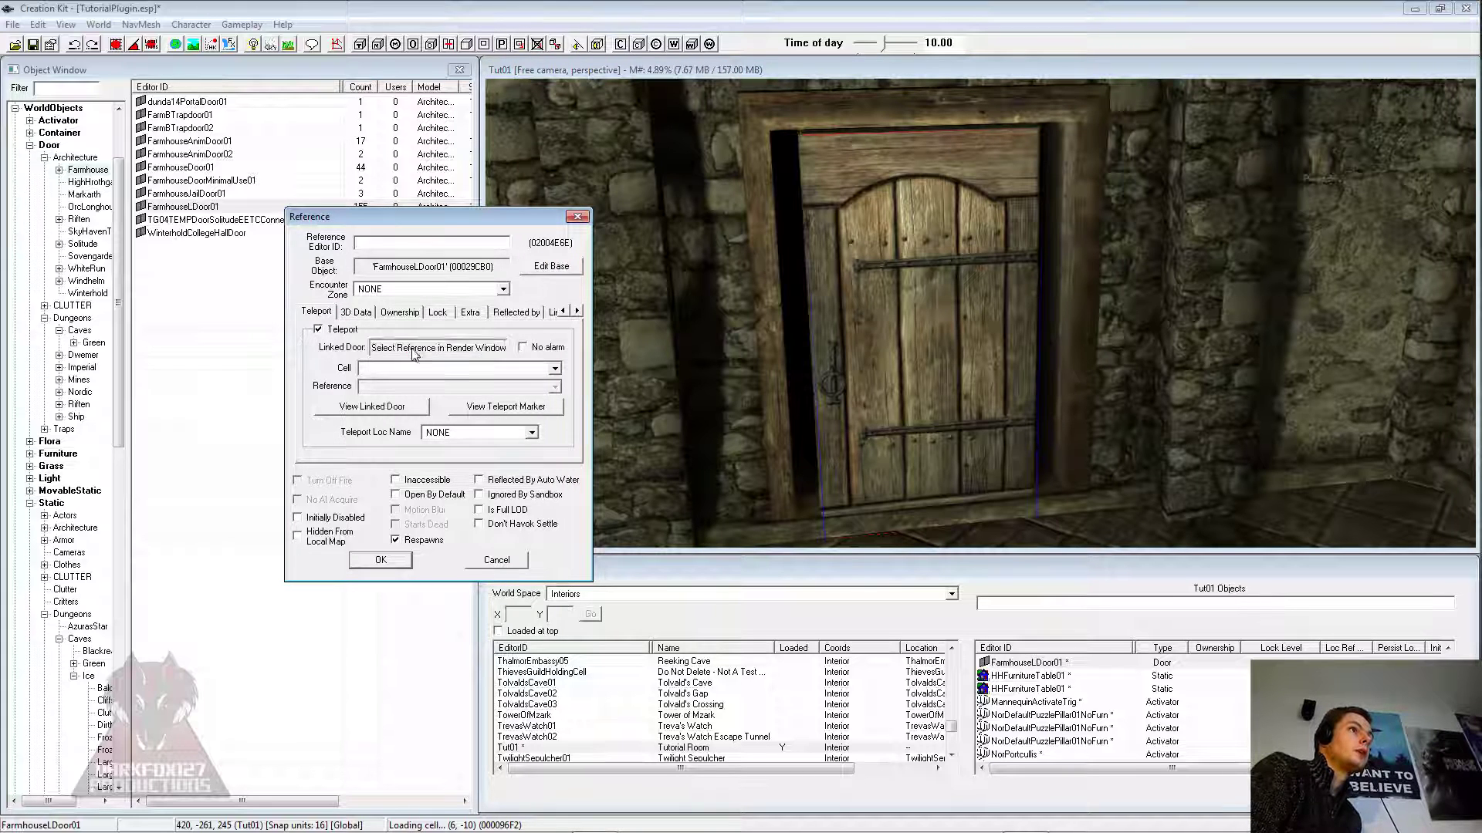
{"action": "left_click", "coordinate": [415, 348]}
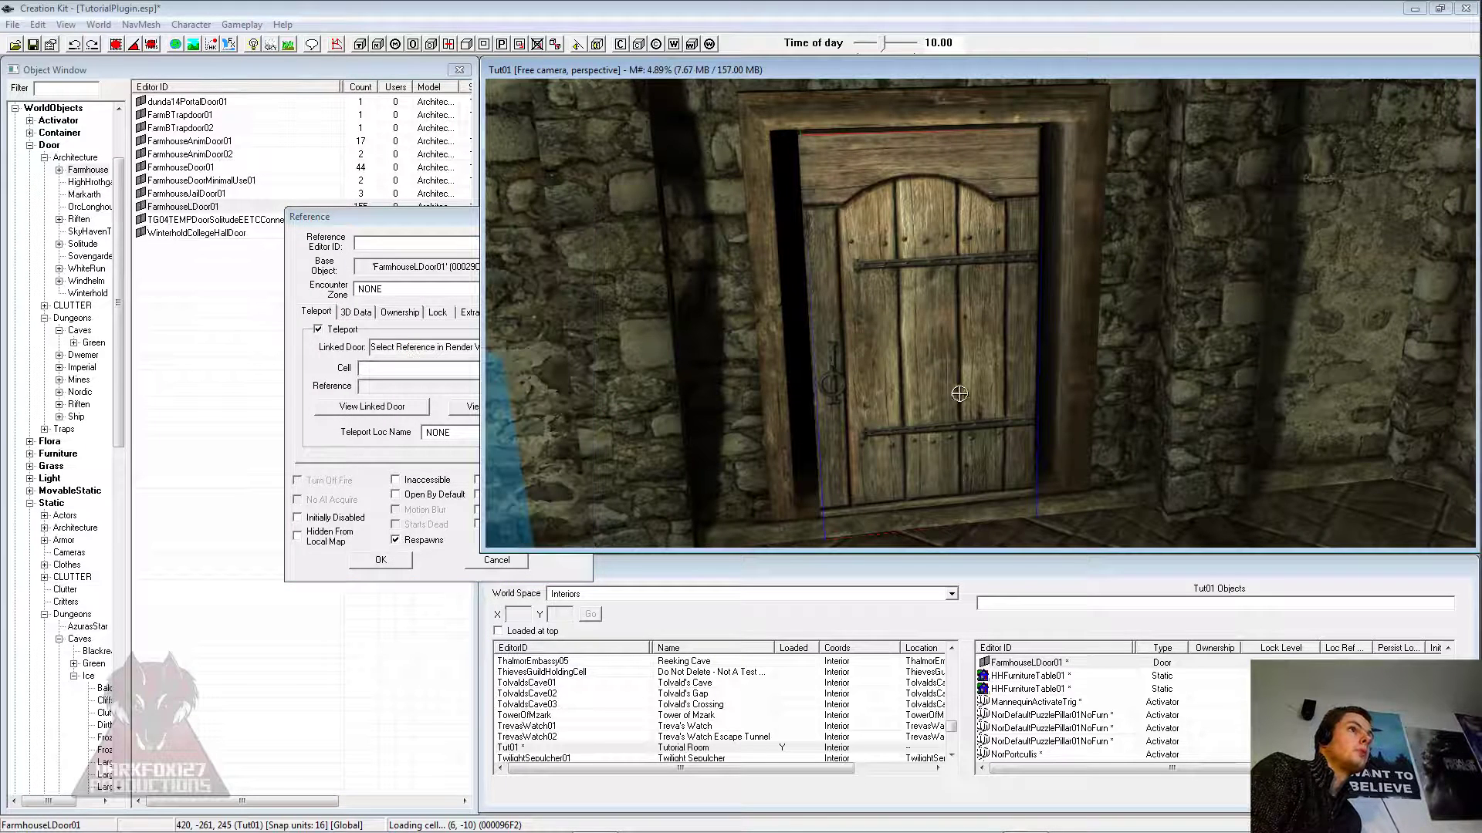
{"action": "left_click", "coordinate": [928, 350]}
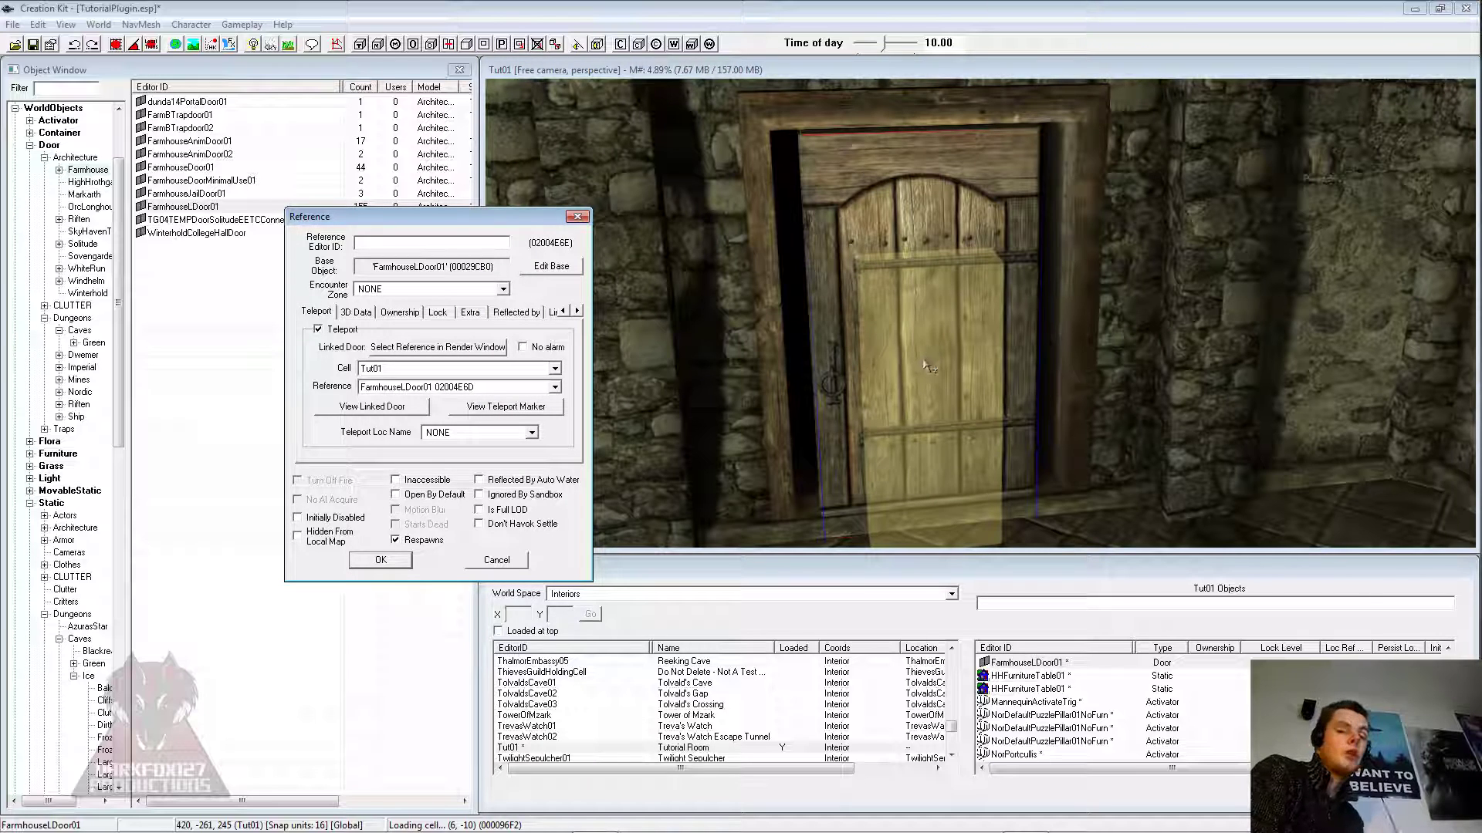
Step: Check the linked cell Tut01 and its FarmhouseLDoor01 reference, and accept the door's teleport settings
{"action": "left_click", "coordinate": [468, 372]}
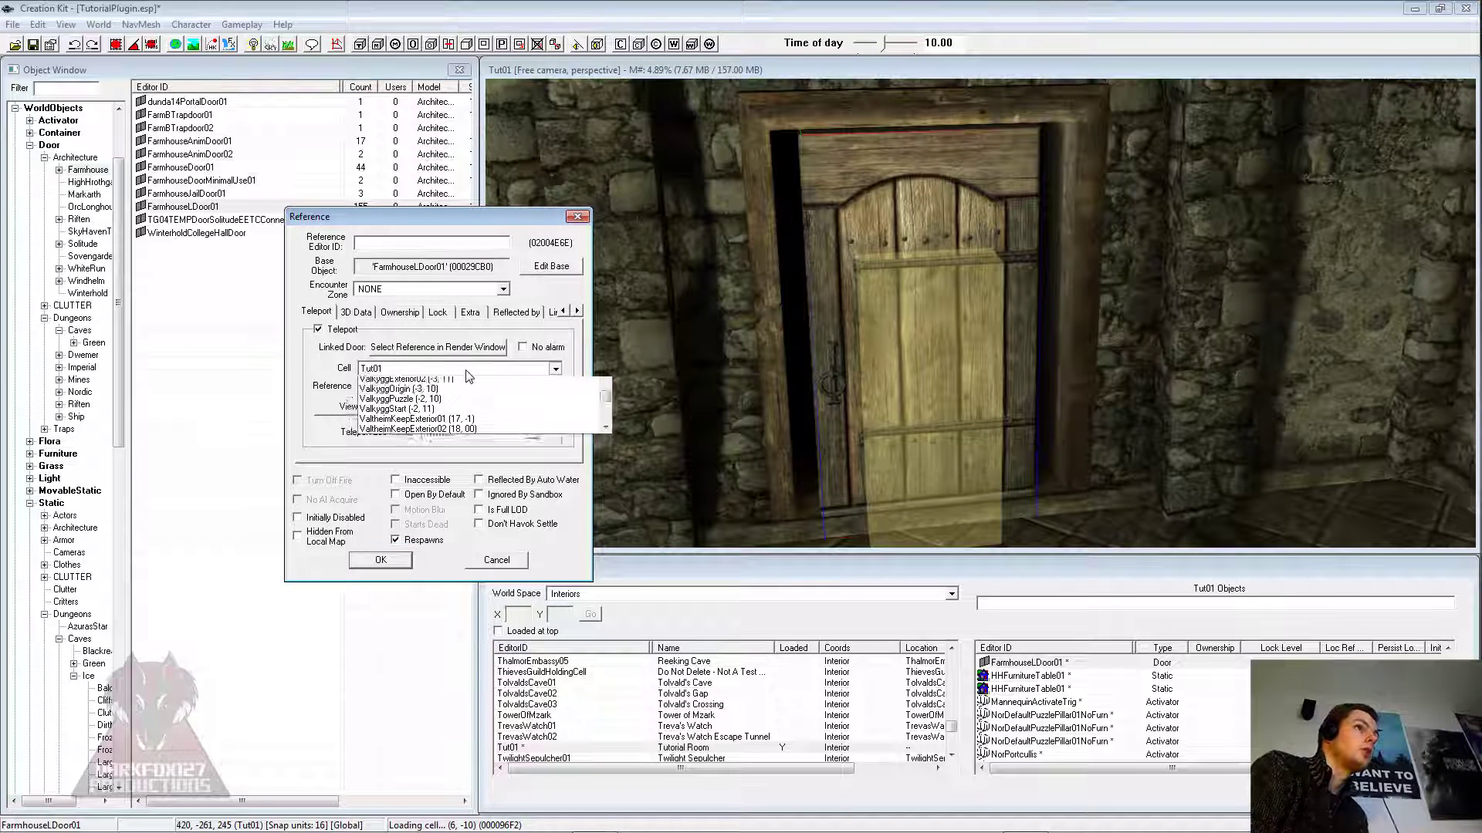
{"action": "left_click", "coordinate": [467, 375]}
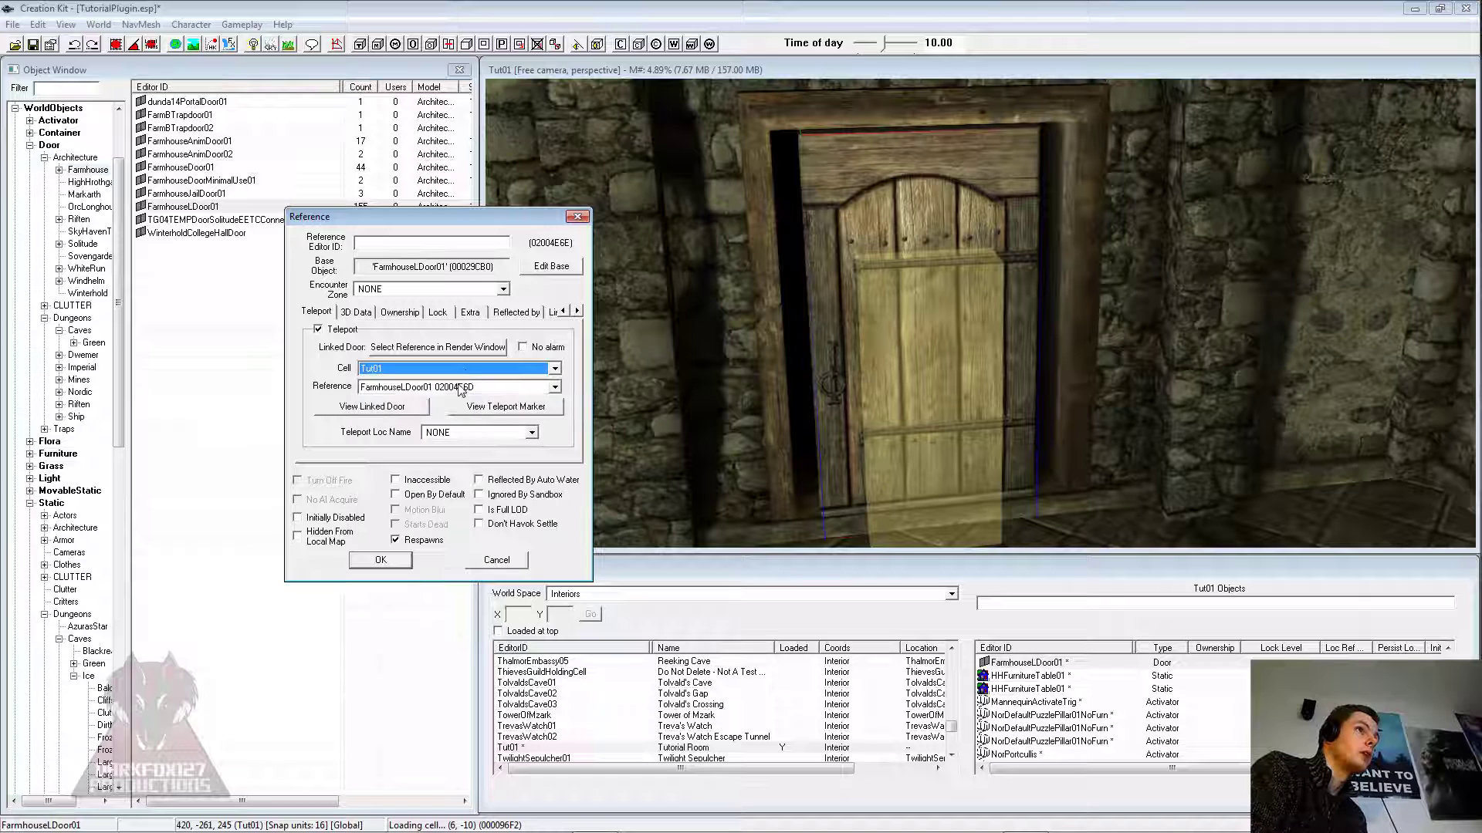
{"action": "left_click", "coordinate": [458, 389]}
{"action": "left_click", "coordinate": [457, 392]}
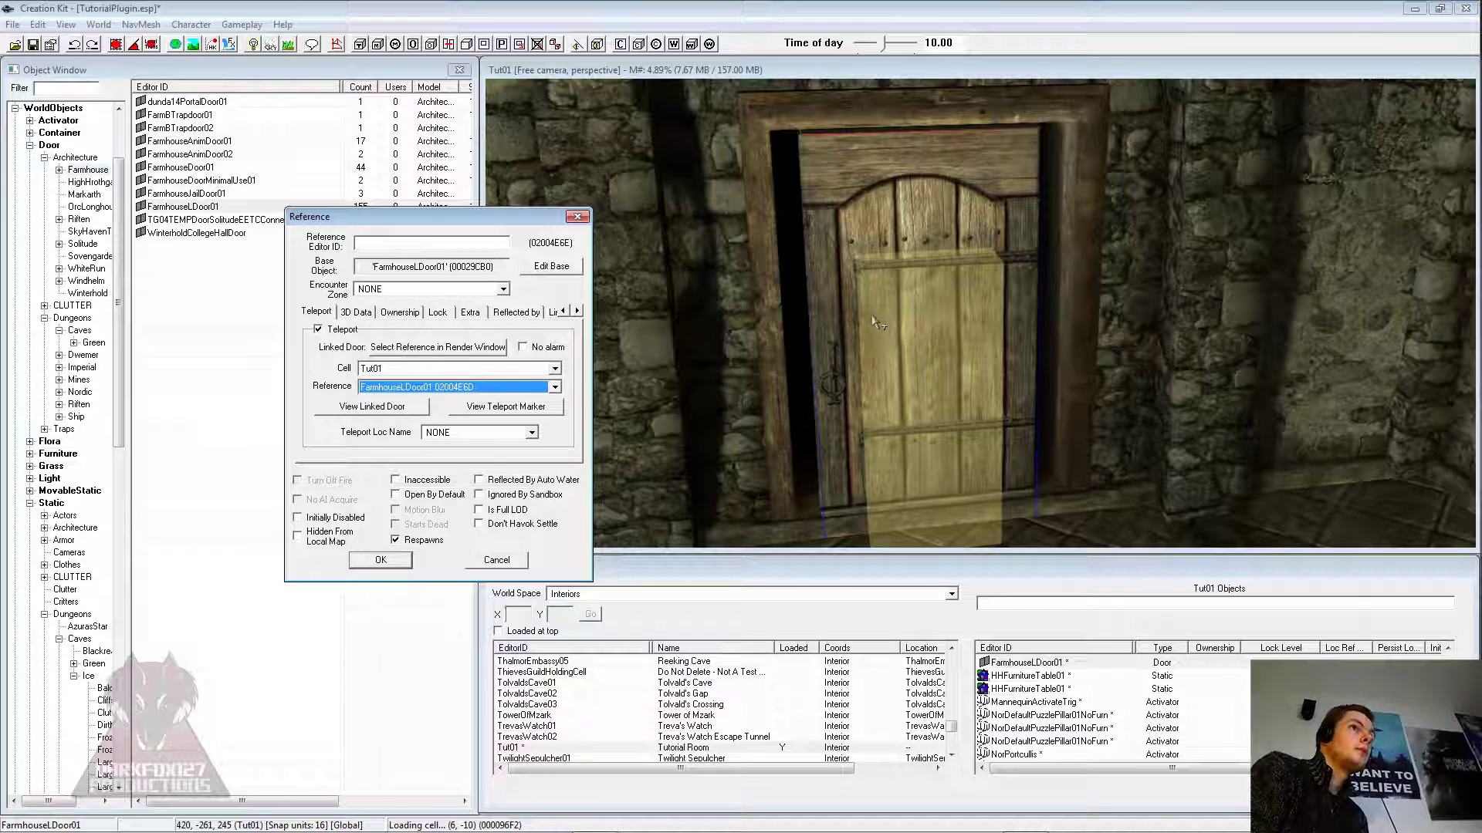
{"action": "left_click", "coordinate": [383, 560]}
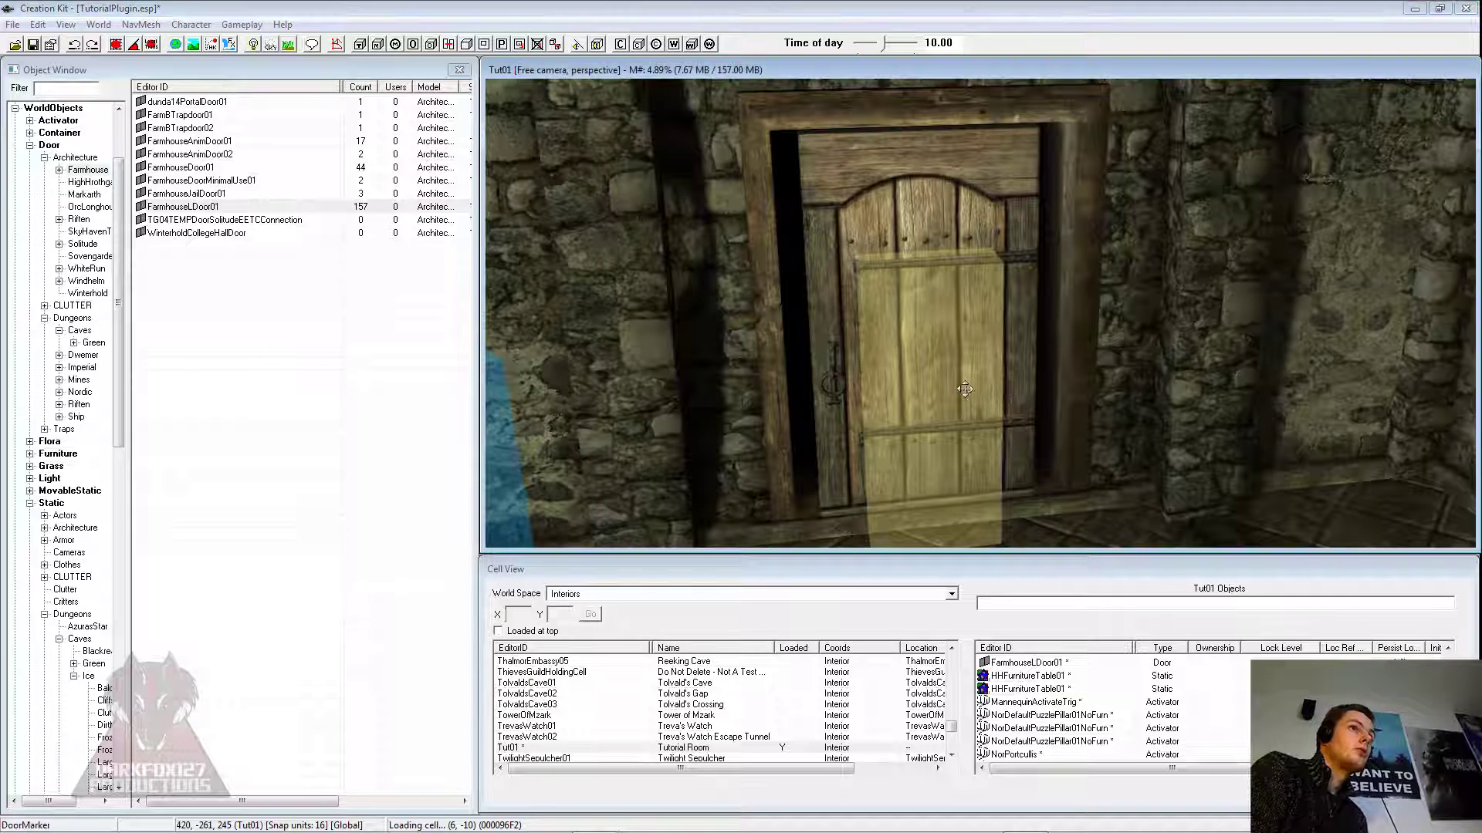
Step: Move the yellow door marker out of the Tut01 door onto the floor in front and turn it to face the room
{"action": "mouse_move", "coordinate": [956, 390]}
{"action": "left_mouse_down"}
{"action": "mouse_move", "coordinate": [1081, 533]}
{"action": "mouse_move", "coordinate": [1007, 485]}
{"action": "mouse_move", "coordinate": [1041, 518]}
{"action": "left_mouse_up"}
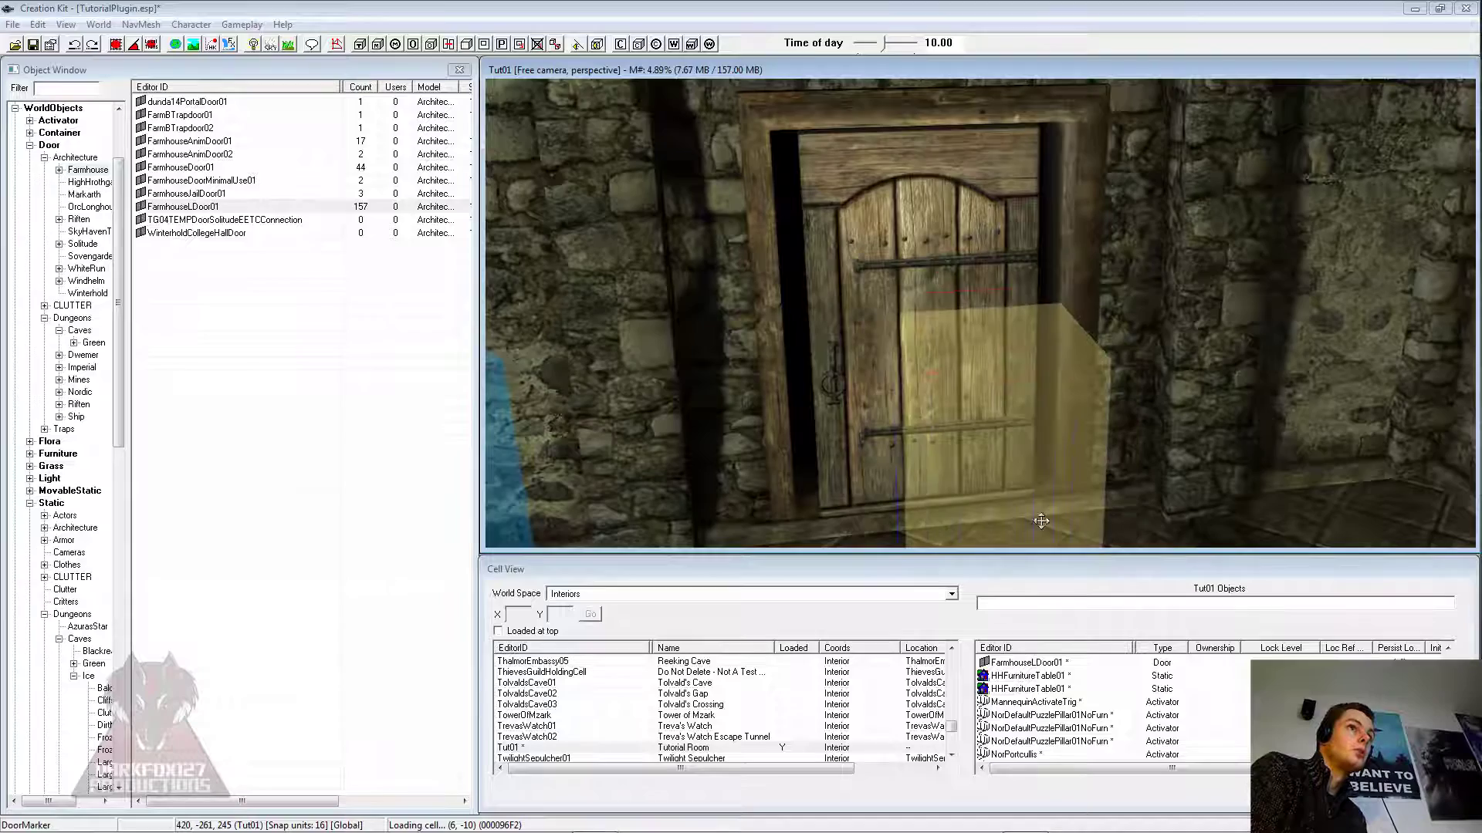
{"action": "scroll", "coordinate": [1040, 509], "scroll_direction": "down", "scroll_amount": 3}
{"action": "scroll", "coordinate": [1040, 507], "scroll_direction": "down", "scroll_amount": 3}
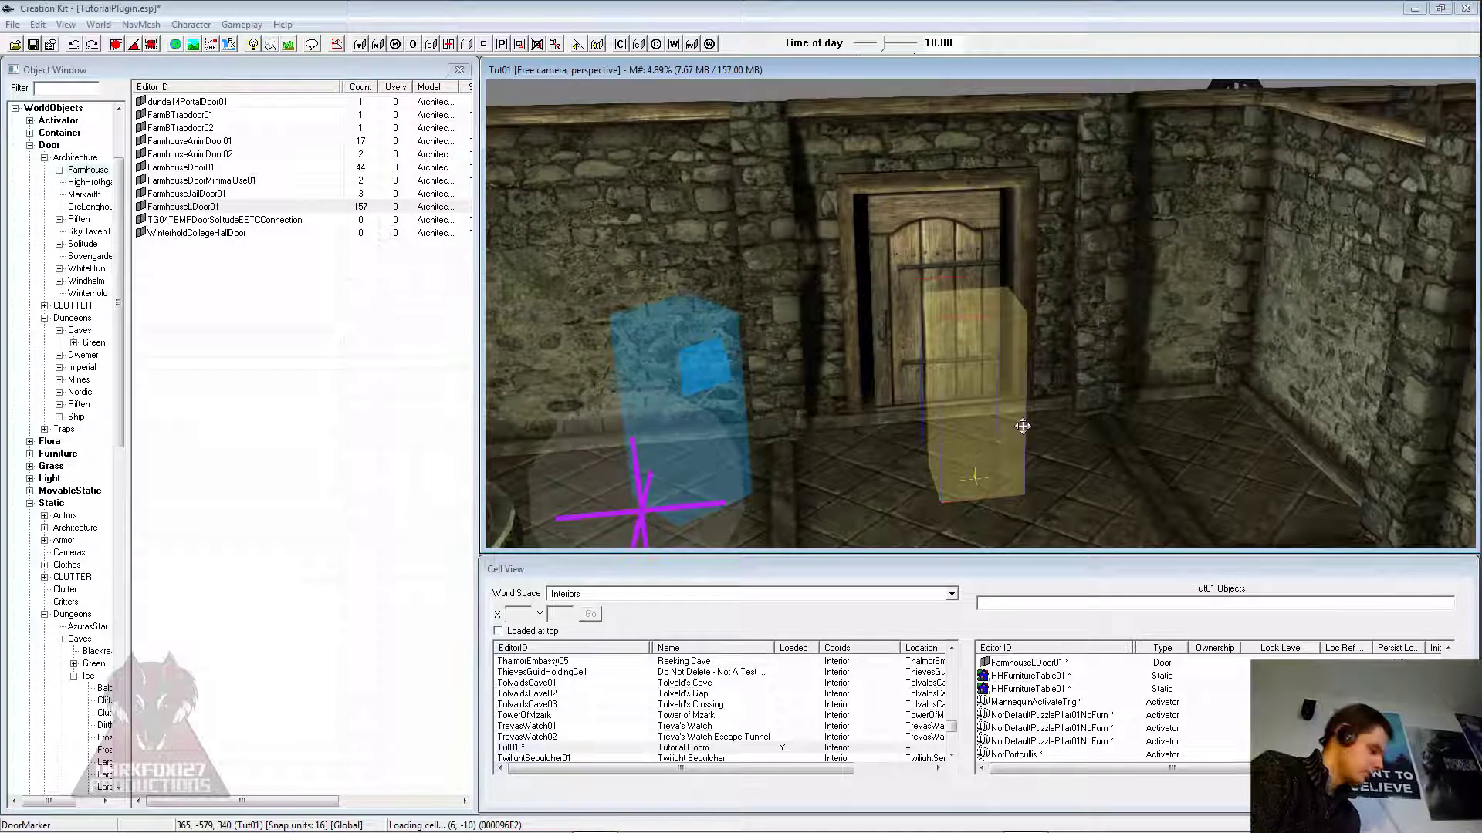
{"action": "right_click_drag", "start_coordinate": [1023, 426], "coordinate": [1007, 440]}
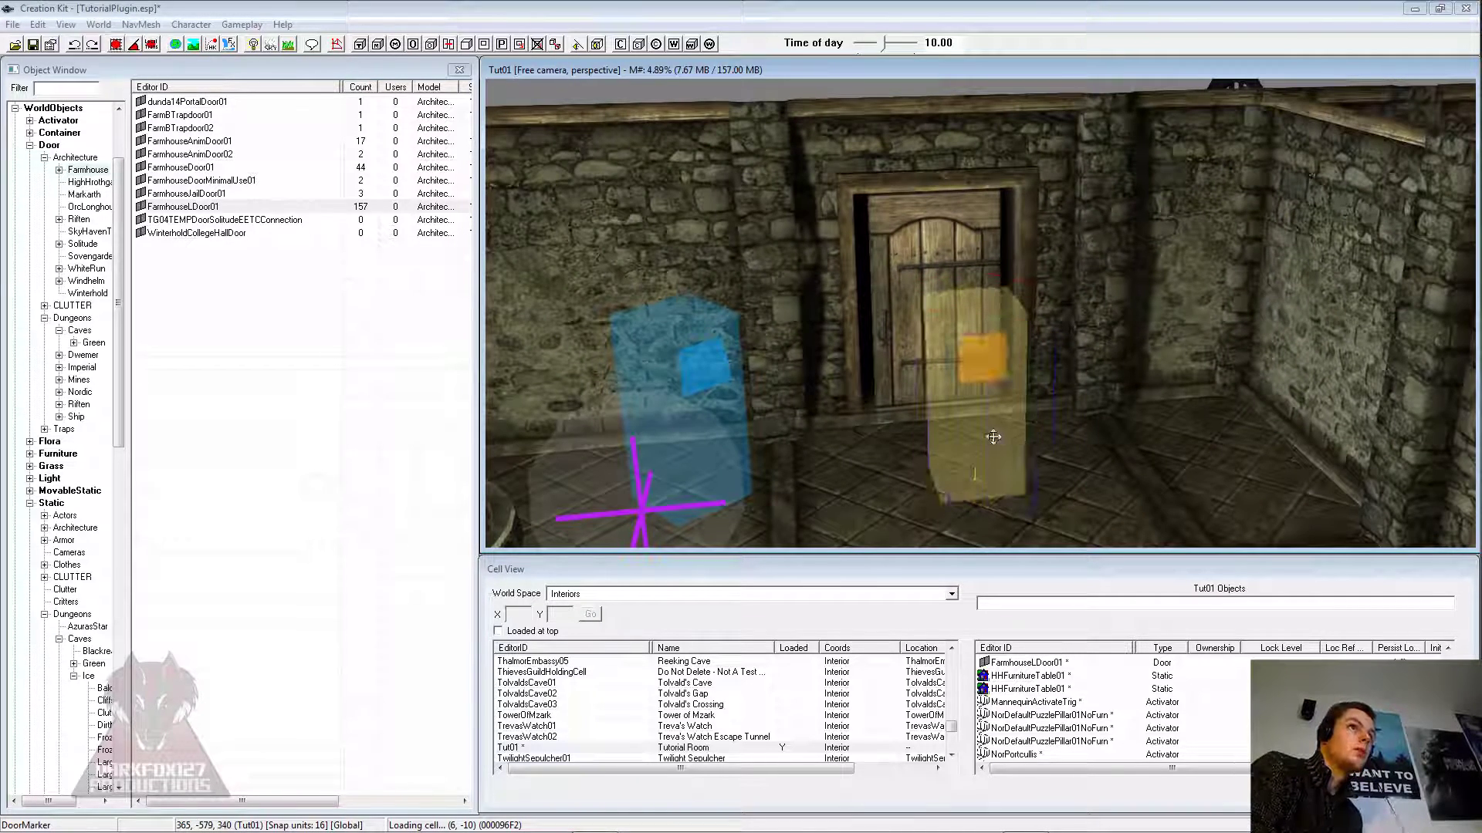
{"action": "middle_click_drag", "start_coordinate": [994, 437], "coordinate": [983, 477], "text": "shift"}
{"action": "mouse_move", "coordinate": [983, 477]}
{"action": "left_mouse_down"}
{"action": "mouse_move", "coordinate": [961, 475]}
{"action": "mouse_move", "coordinate": [955, 433]}
{"action": "left_mouse_up"}
{"action": "mouse_move", "coordinate": [956, 434]}
{"action": "middle_mouse_down", "text": "shift"}
{"action": "mouse_move", "coordinate": [936, 428]}
{"action": "mouse_move", "coordinate": [942, 450]}
{"action": "mouse_move", "coordinate": [996, 370]}
{"action": "middle_mouse_up", "text": "shift"}
Step: Go to the linked door in Riverwood and position its yellow door marker on the ground just in front of it
{"action": "double_click", "coordinate": [1002, 365]}
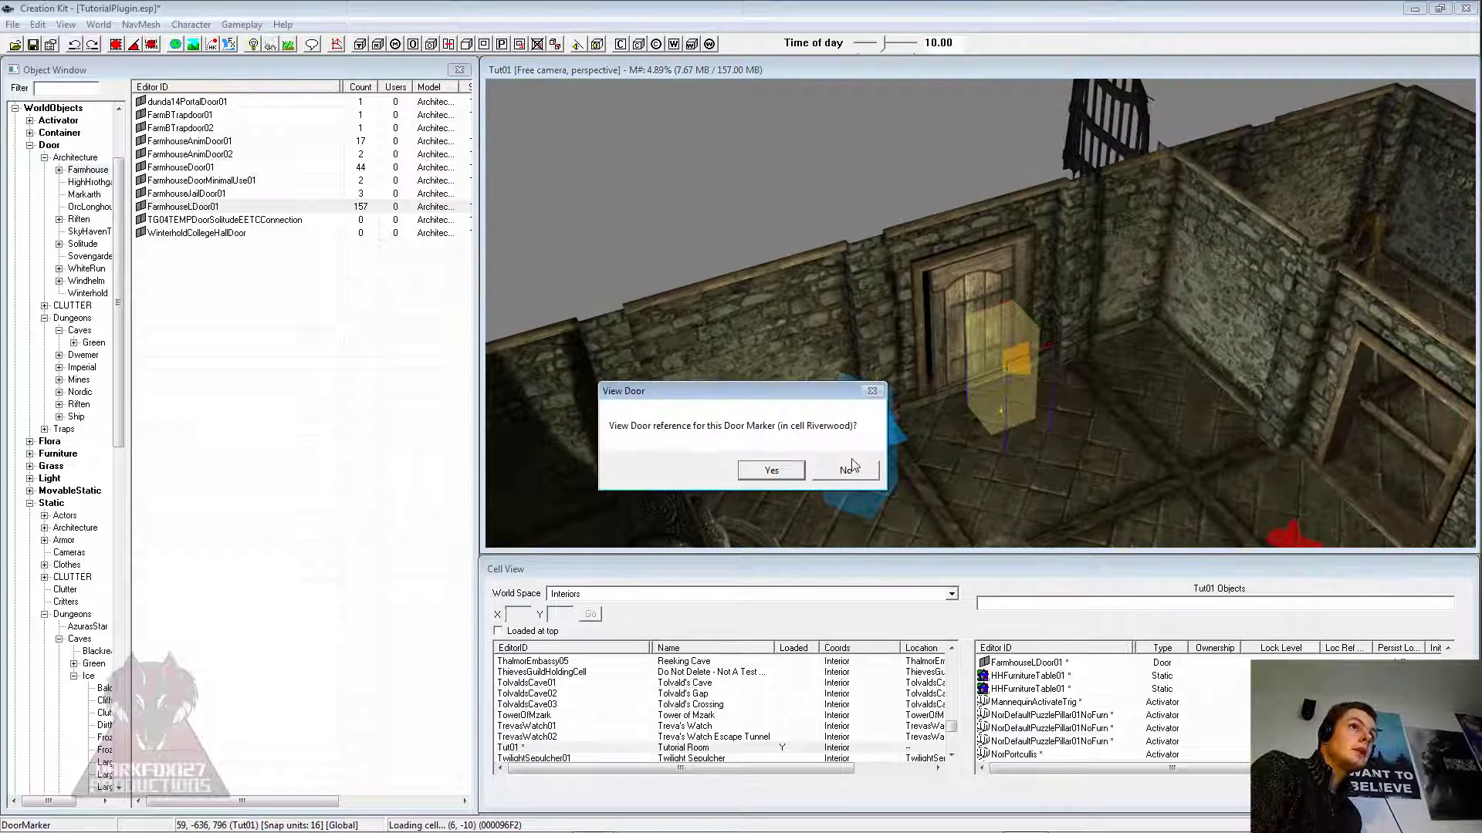
{"action": "left_click", "coordinate": [772, 471]}
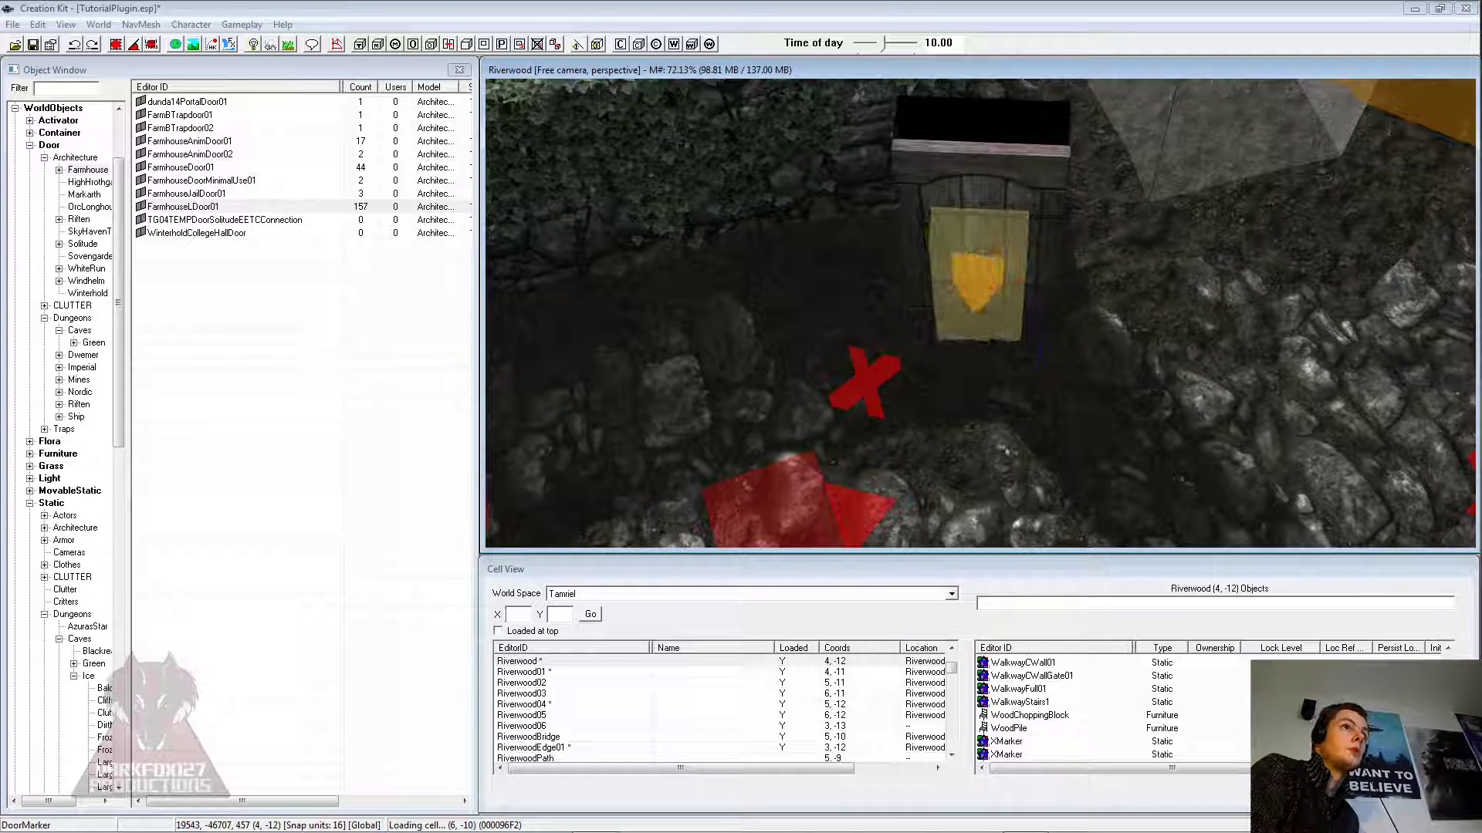
{"action": "mouse_move", "coordinate": [987, 246]}
{"action": "left_mouse_down"}
{"action": "mouse_move", "coordinate": [1006, 451]}
{"action": "mouse_move", "coordinate": [982, 340]}
{"action": "left_mouse_up"}
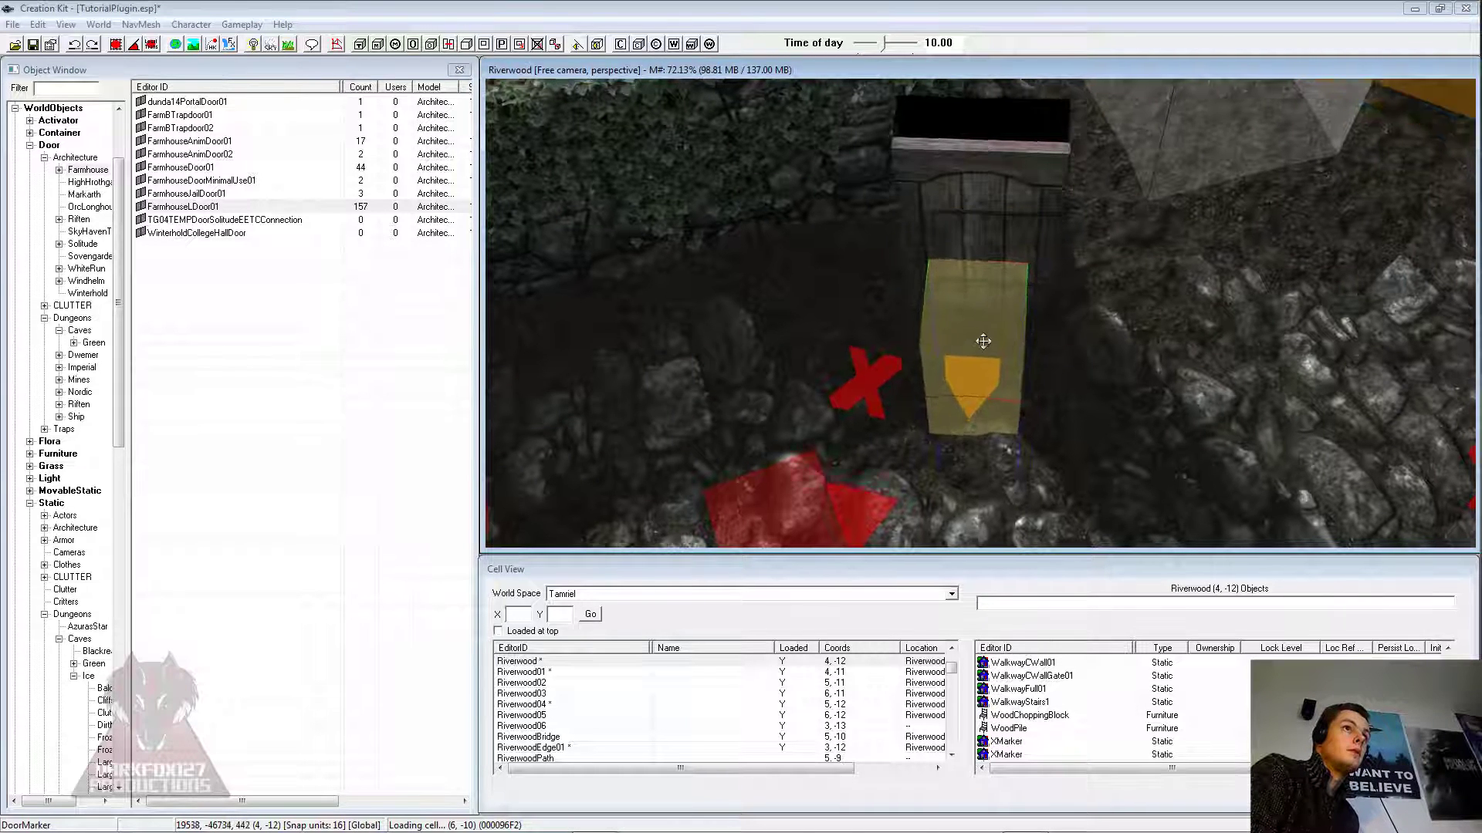
{"action": "mouse_move", "coordinate": [982, 340]}
{"action": "middle_mouse_down", "text": "shift"}
{"action": "mouse_move", "coordinate": [1013, 306]}
{"action": "mouse_move", "coordinate": [1005, 325]}
{"action": "middle_mouse_up", "text": "shift"}
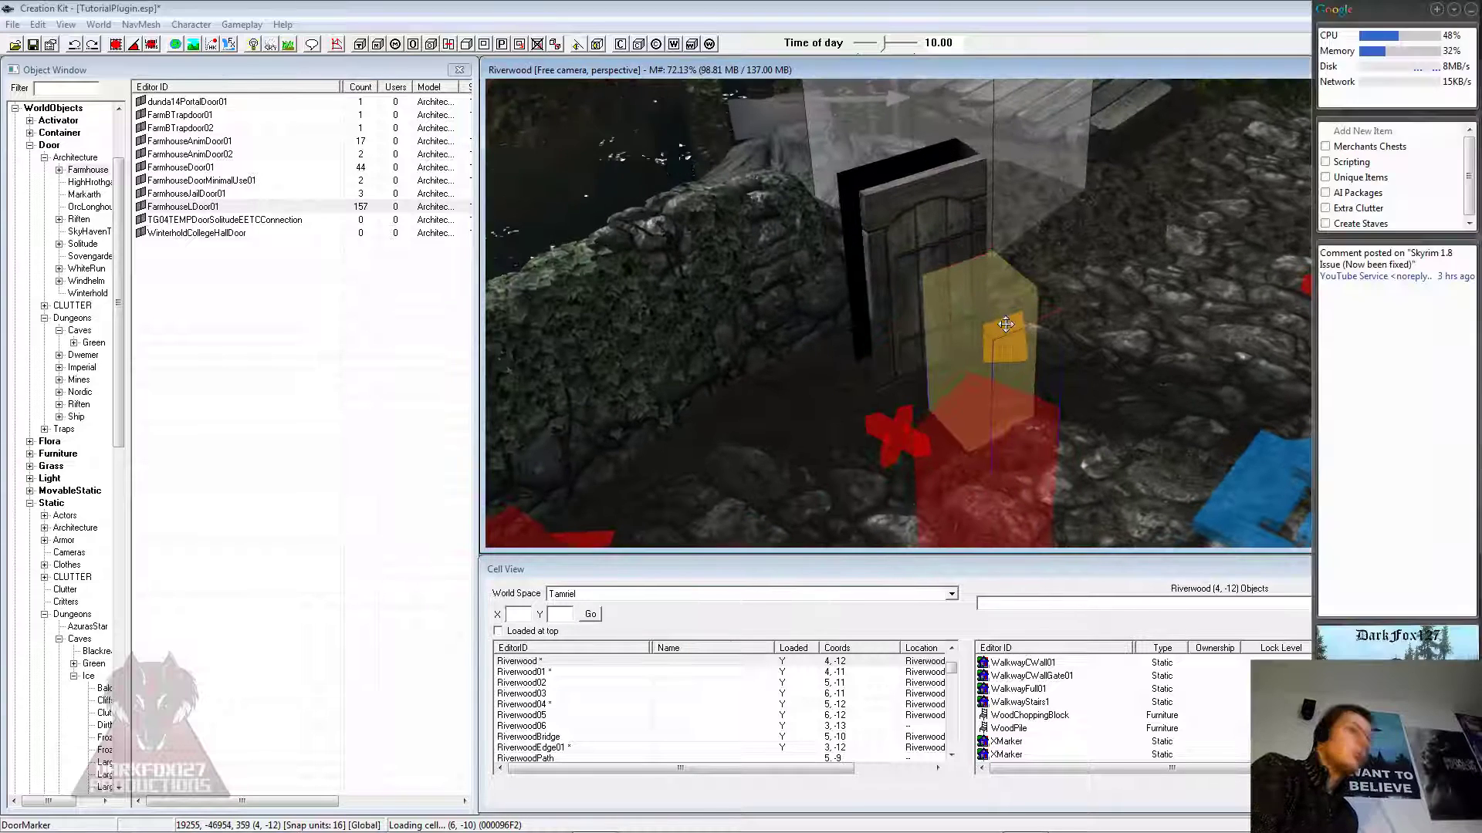
{"action": "left_click_drag", "start_coordinate": [989, 321], "coordinate": [985, 304]}
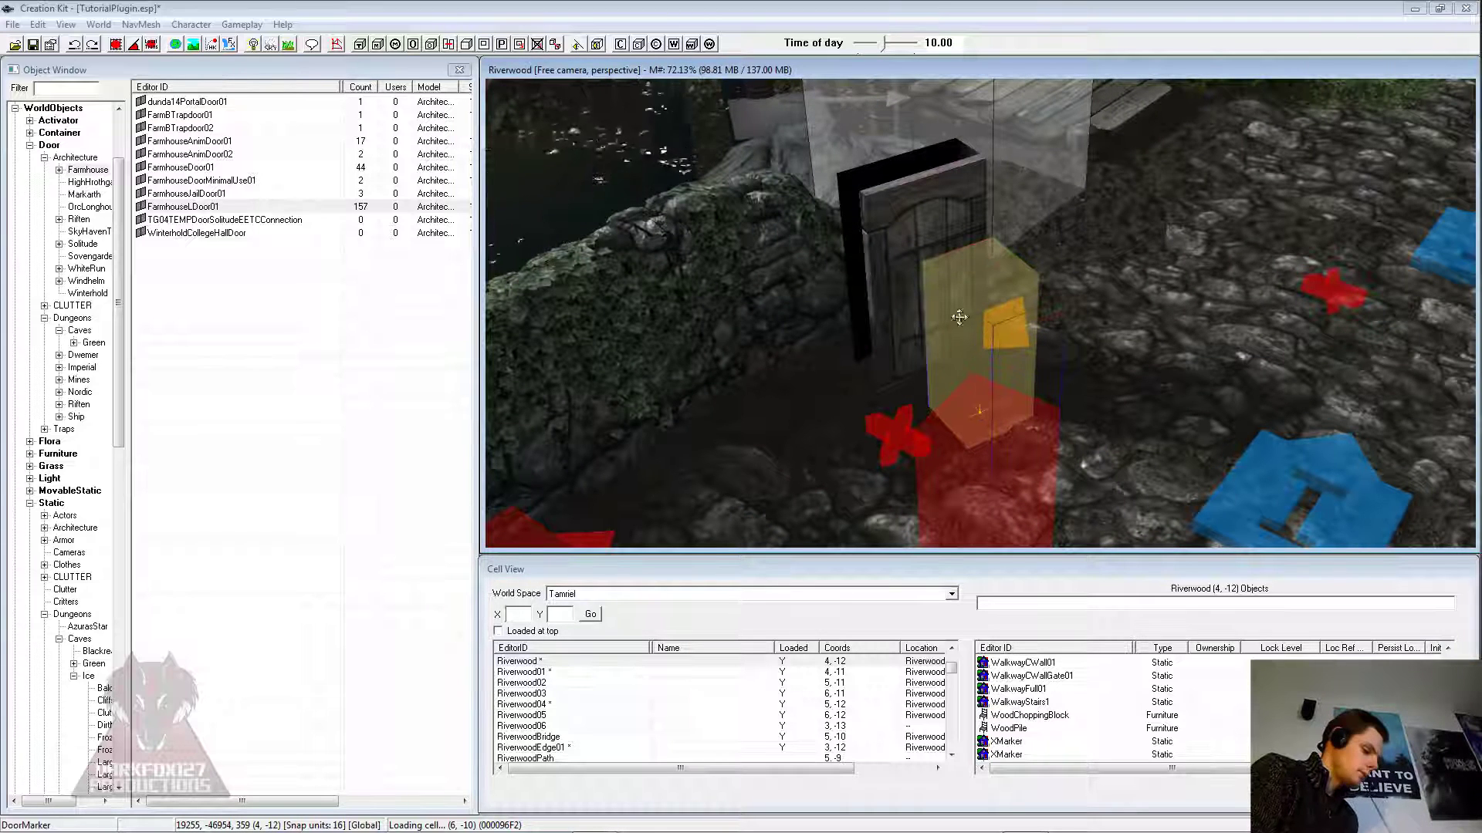
Step: Drop the Riverwood door marker onto the ground and switch to navmesh editing for the cell
{"action": "key", "text": "f"}
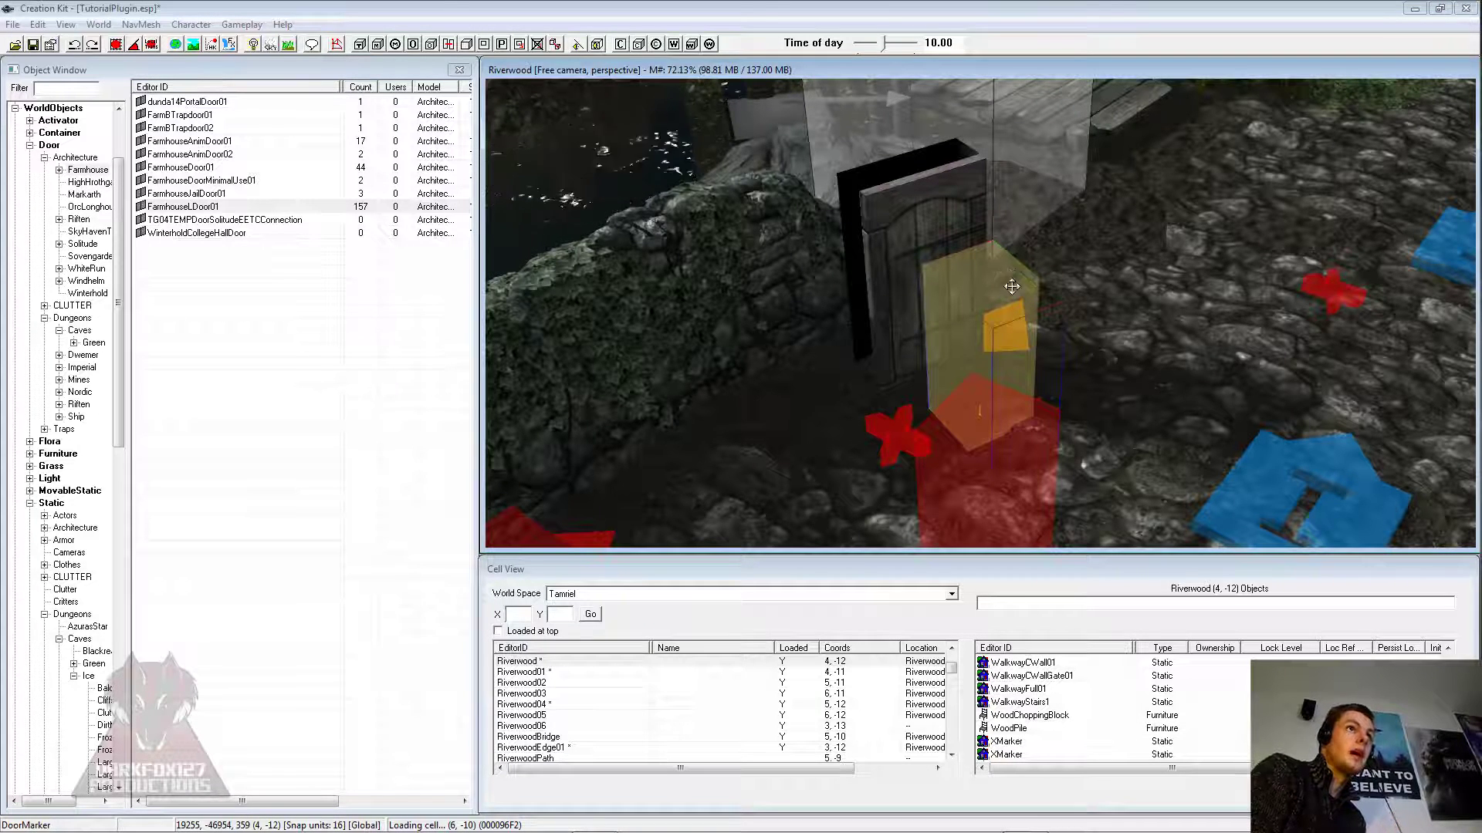
{"action": "middle_click_drag", "start_coordinate": [1028, 255], "coordinate": [1024, 272]}
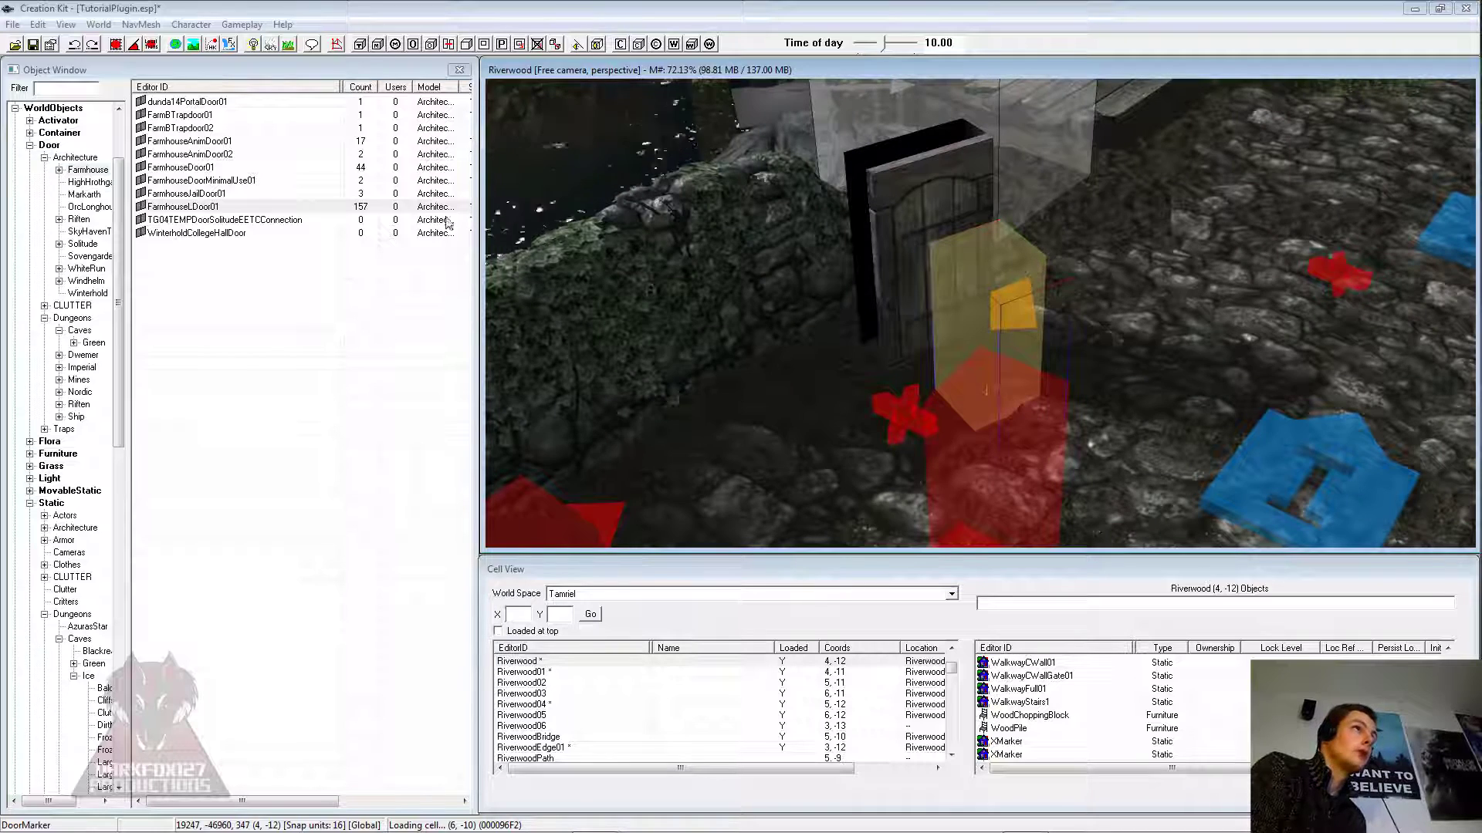
{"action": "left_click", "coordinate": [337, 45]}
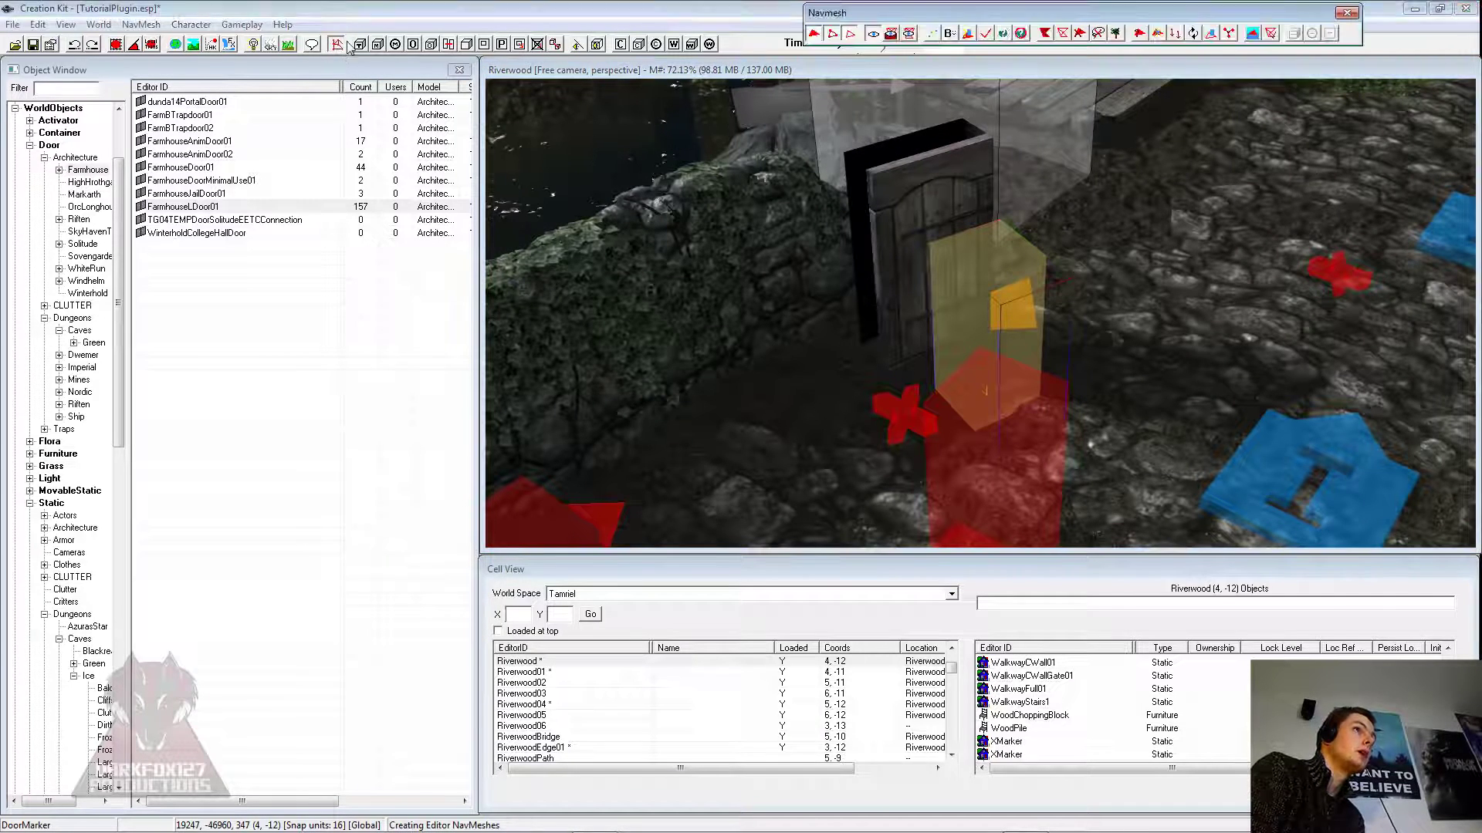
Step: Examine the navmesh triangles around the Riverwood door marker, displaying the navmesh over the terrain to find the triangle beneath it
{"action": "middle_click_drag", "start_coordinate": [914, 335], "coordinate": [969, 378]}
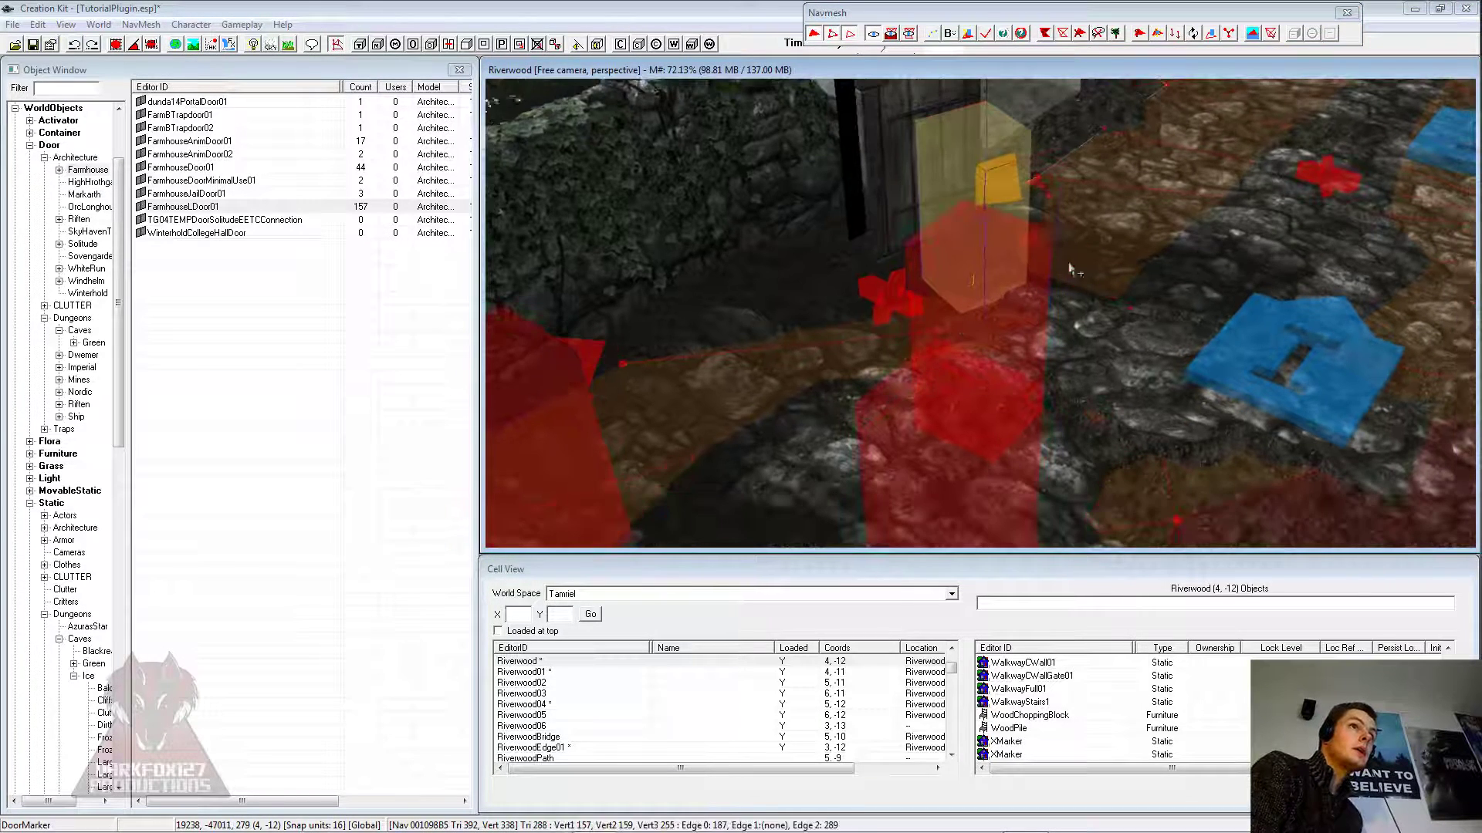
{"action": "left_click", "coordinate": [1068, 265]}
{"action": "mouse_move", "coordinate": [1068, 265]}
{"action": "middle_mouse_down", "text": "shift"}
{"action": "mouse_move", "coordinate": [1052, 331]}
{"action": "mouse_move", "coordinate": [1057, 292]}
{"action": "mouse_move", "coordinate": [1021, 301]}
{"action": "middle_mouse_up", "text": "shift"}
{"action": "left_click", "coordinate": [946, 410]}
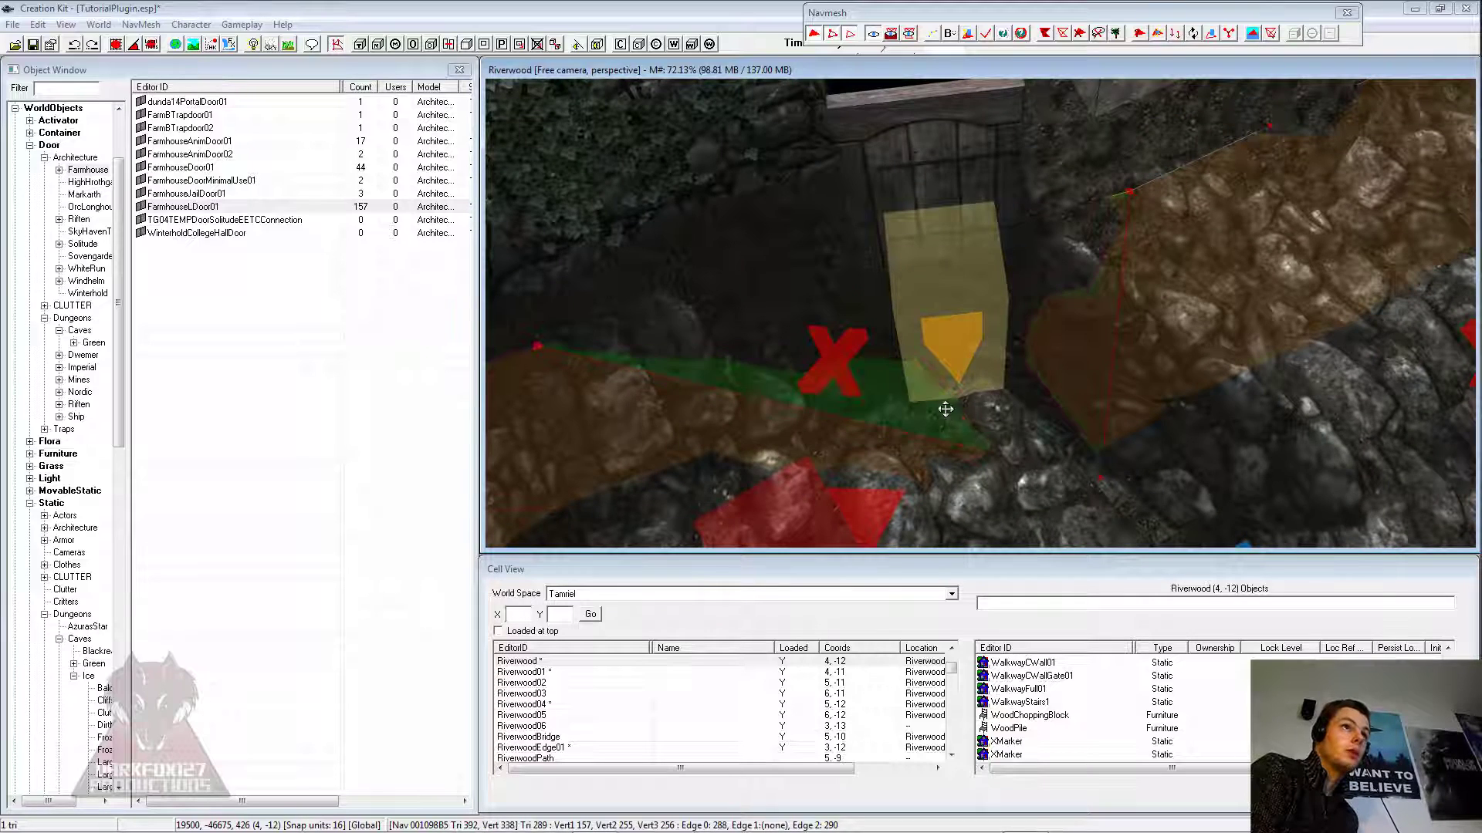
{"action": "middle_click_drag", "start_coordinate": [946, 409], "coordinate": [1007, 381], "text": "shift"}
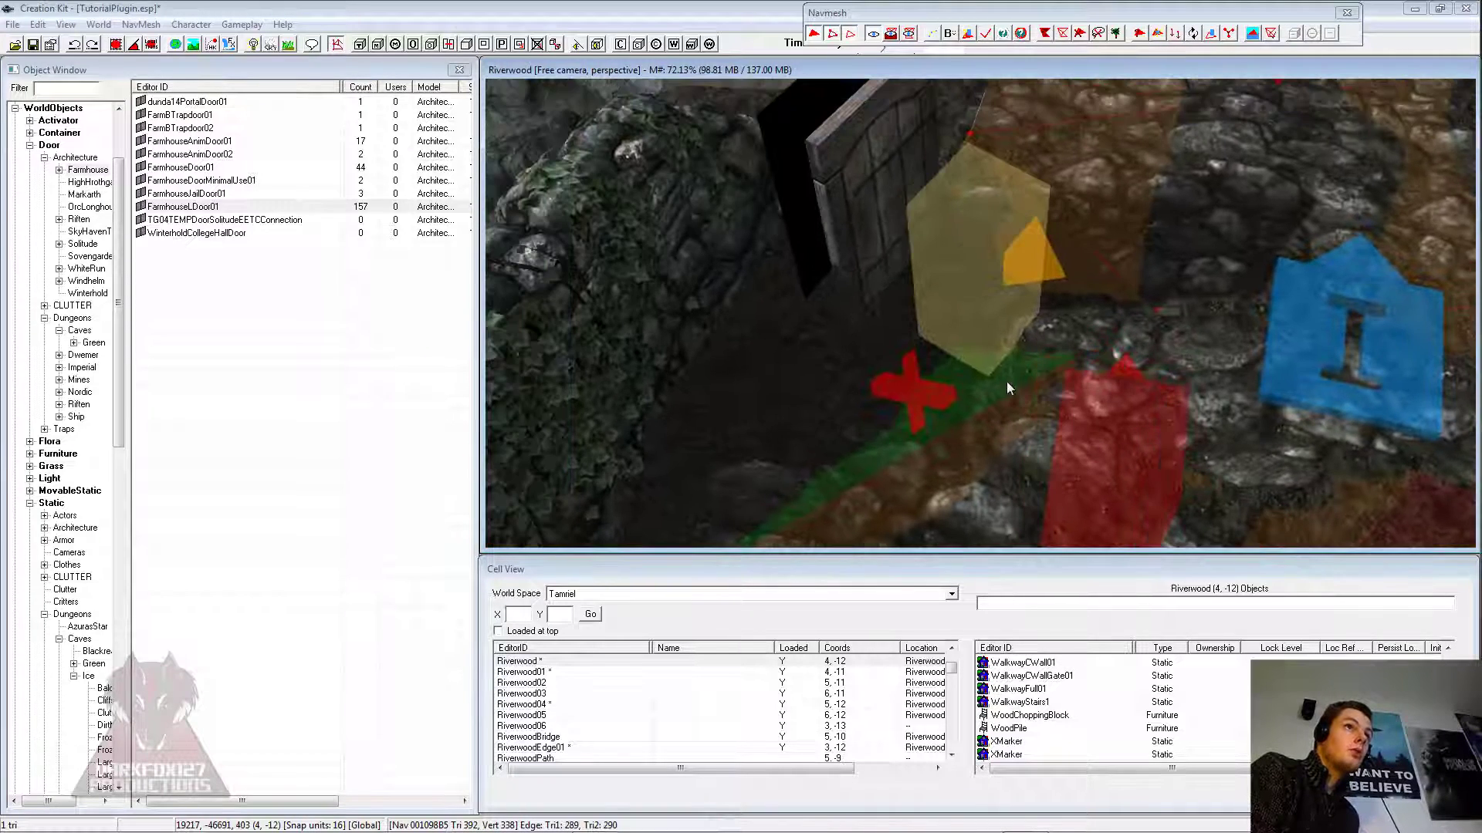
{"action": "left_click", "coordinate": [1000, 335]}
{"action": "left_click", "coordinate": [996, 371]}
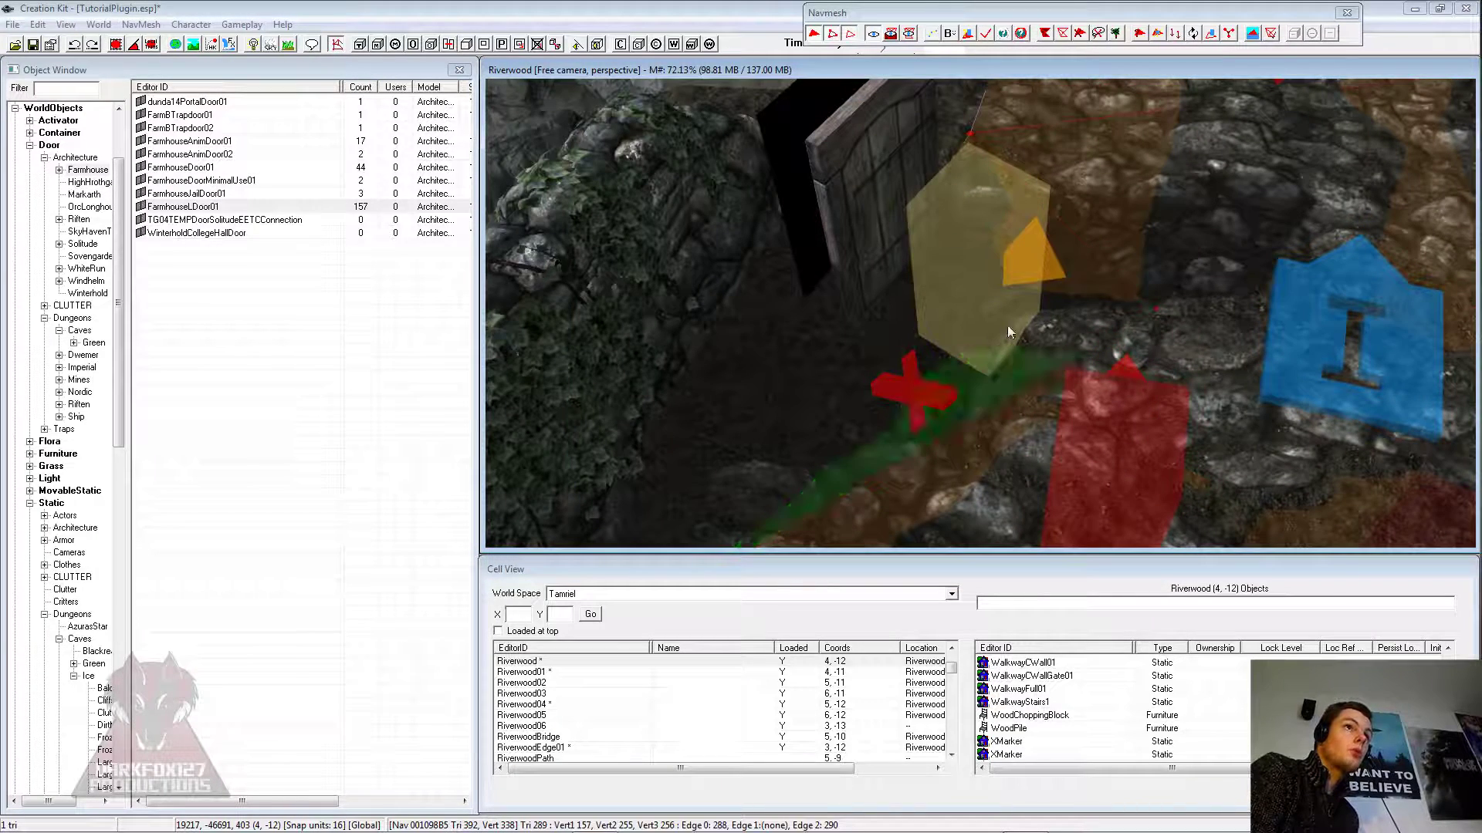
{"action": "left_click", "coordinate": [891, 34]}
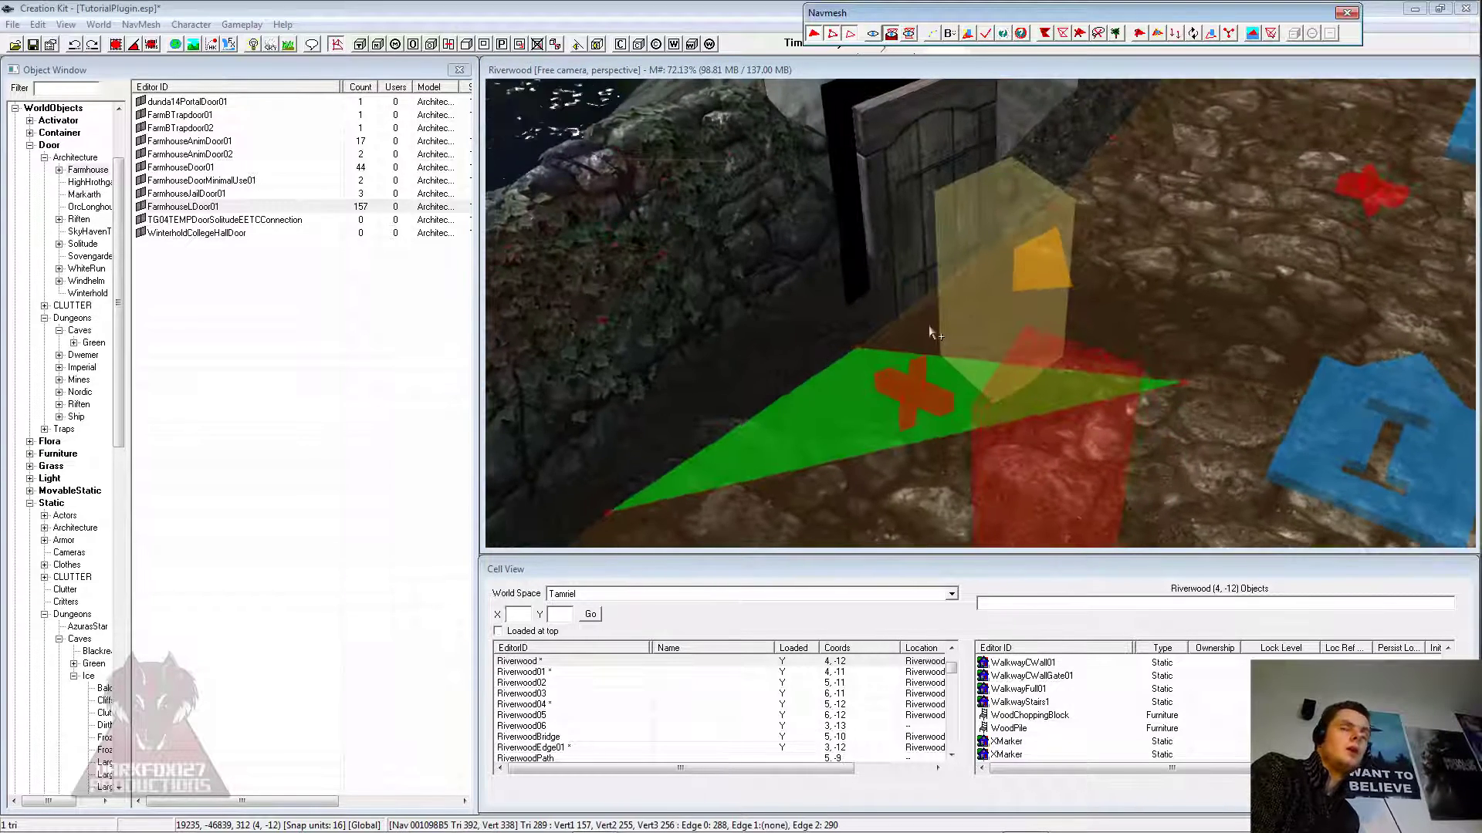
{"action": "middle_click_drag", "start_coordinate": [1025, 344], "coordinate": [1006, 345], "text": "shift"}
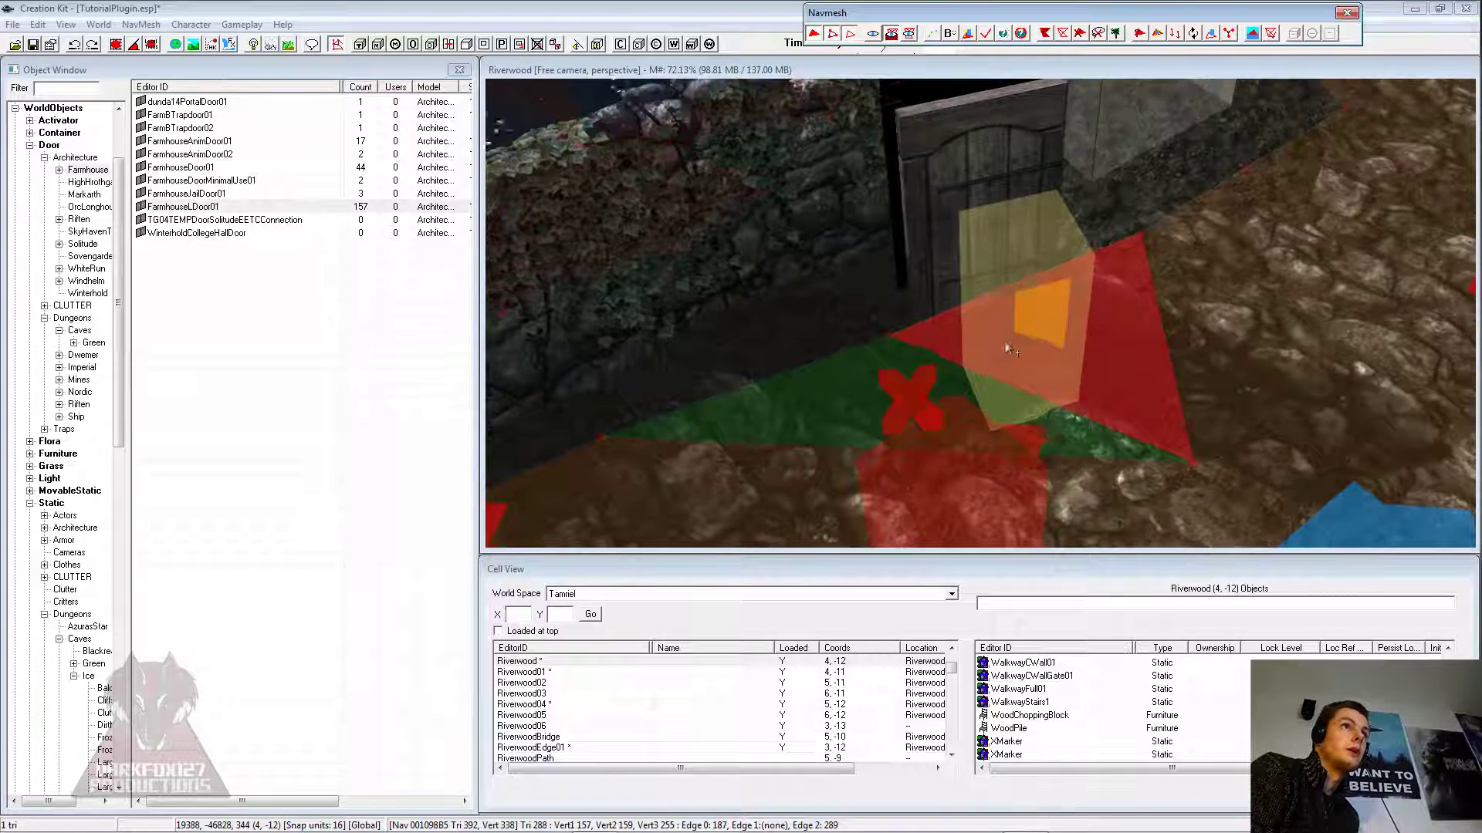
{"action": "left_click", "coordinate": [835, 318]}
{"action": "mouse_move", "coordinate": [787, 405]}
{"action": "middle_mouse_down", "text": "shift"}
{"action": "mouse_move", "coordinate": [751, 377]}
{"action": "mouse_move", "coordinate": [795, 385]}
{"action": "middle_mouse_up", "text": "shift"}
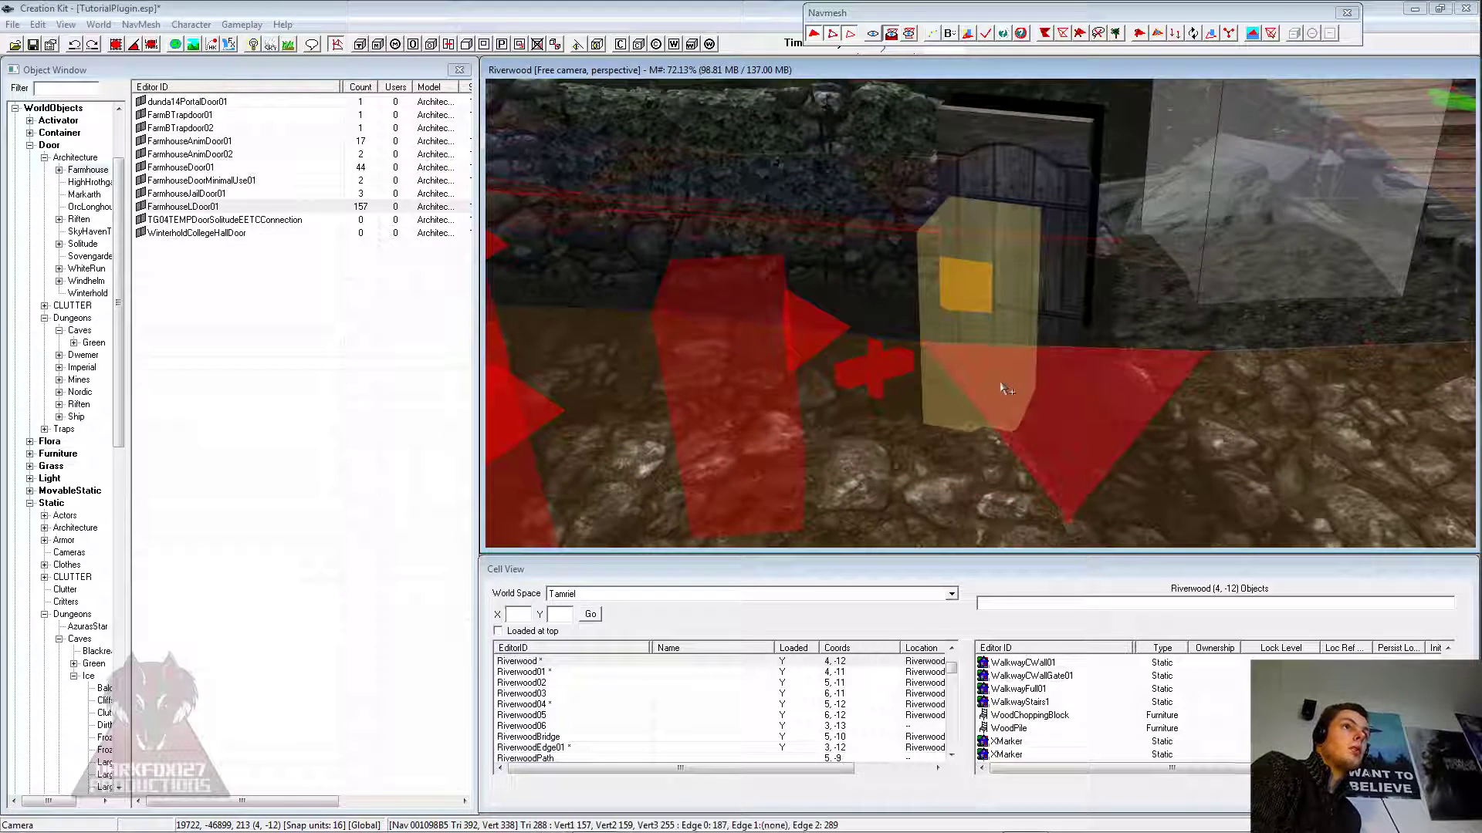
Step: Finalize the Riverwood cell's navmesh to tie the triangle at the door marker to the door, and leave navmesh editing
{"action": "left_click", "coordinate": [986, 35]}
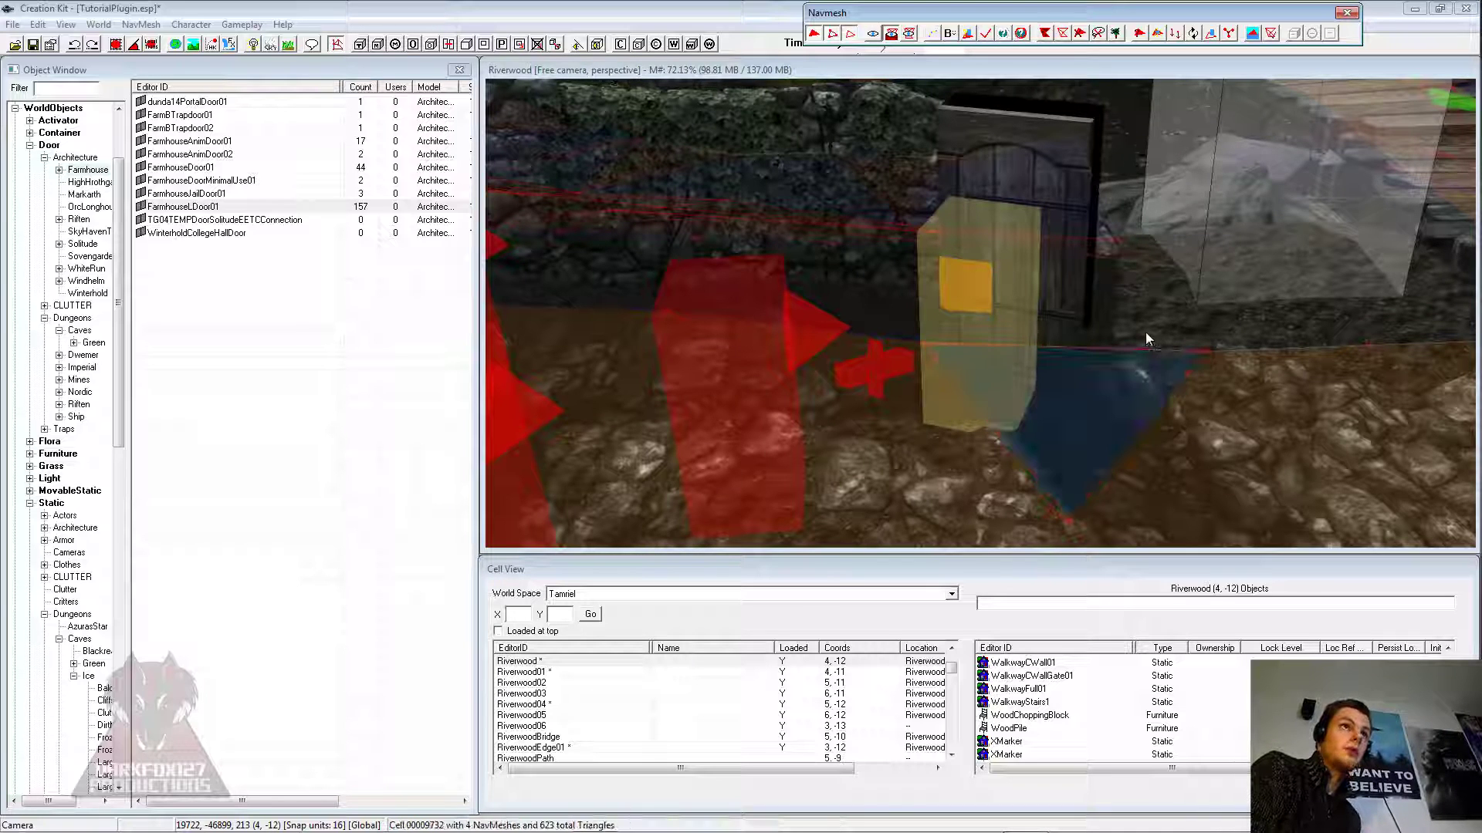
{"action": "middle_click_drag", "start_coordinate": [1067, 332], "coordinate": [1091, 373], "text": "shift"}
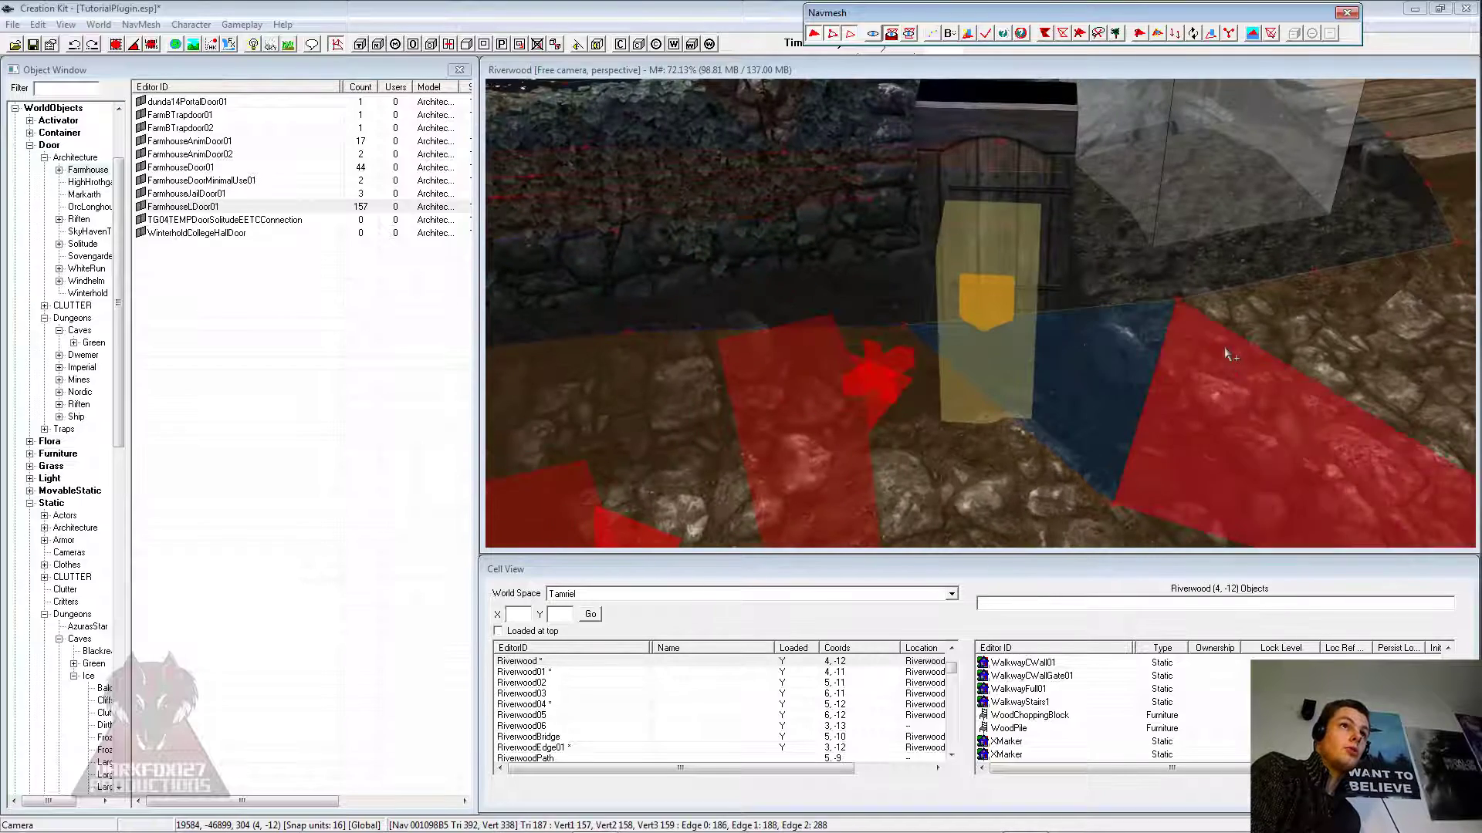
{"action": "mouse_move", "coordinate": [1190, 339]}
{"action": "middle_mouse_down", "text": "shift"}
{"action": "mouse_move", "coordinate": [1072, 376]}
{"action": "mouse_move", "coordinate": [1085, 378]}
{"action": "middle_mouse_up", "text": "shift"}
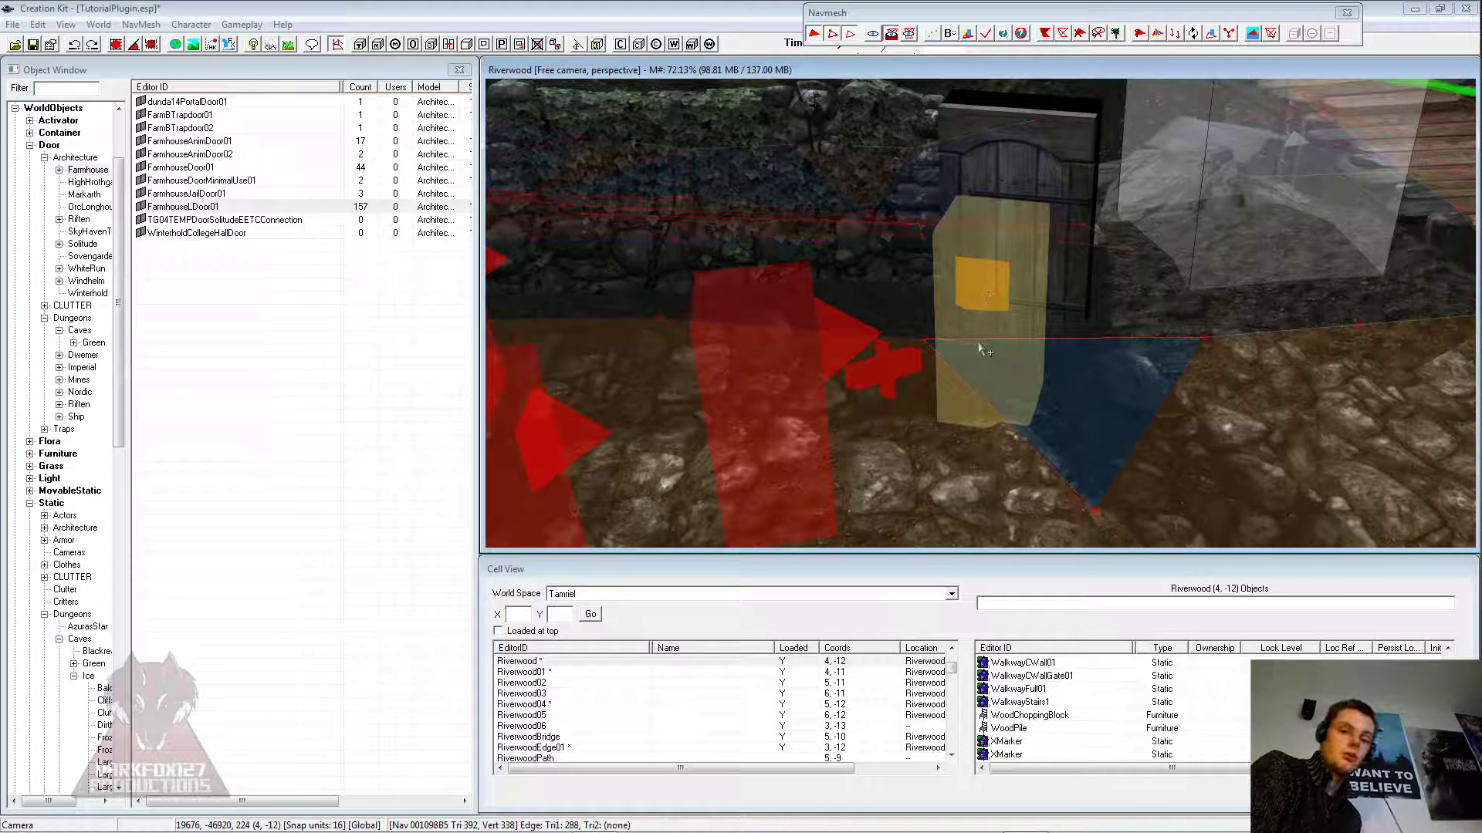
{"action": "left_click", "coordinate": [1345, 14]}
Step: Go from the Riverwood door marker to its door reference in Tut01 and bring the door marker there into view
{"action": "double_click", "coordinate": [977, 249]}
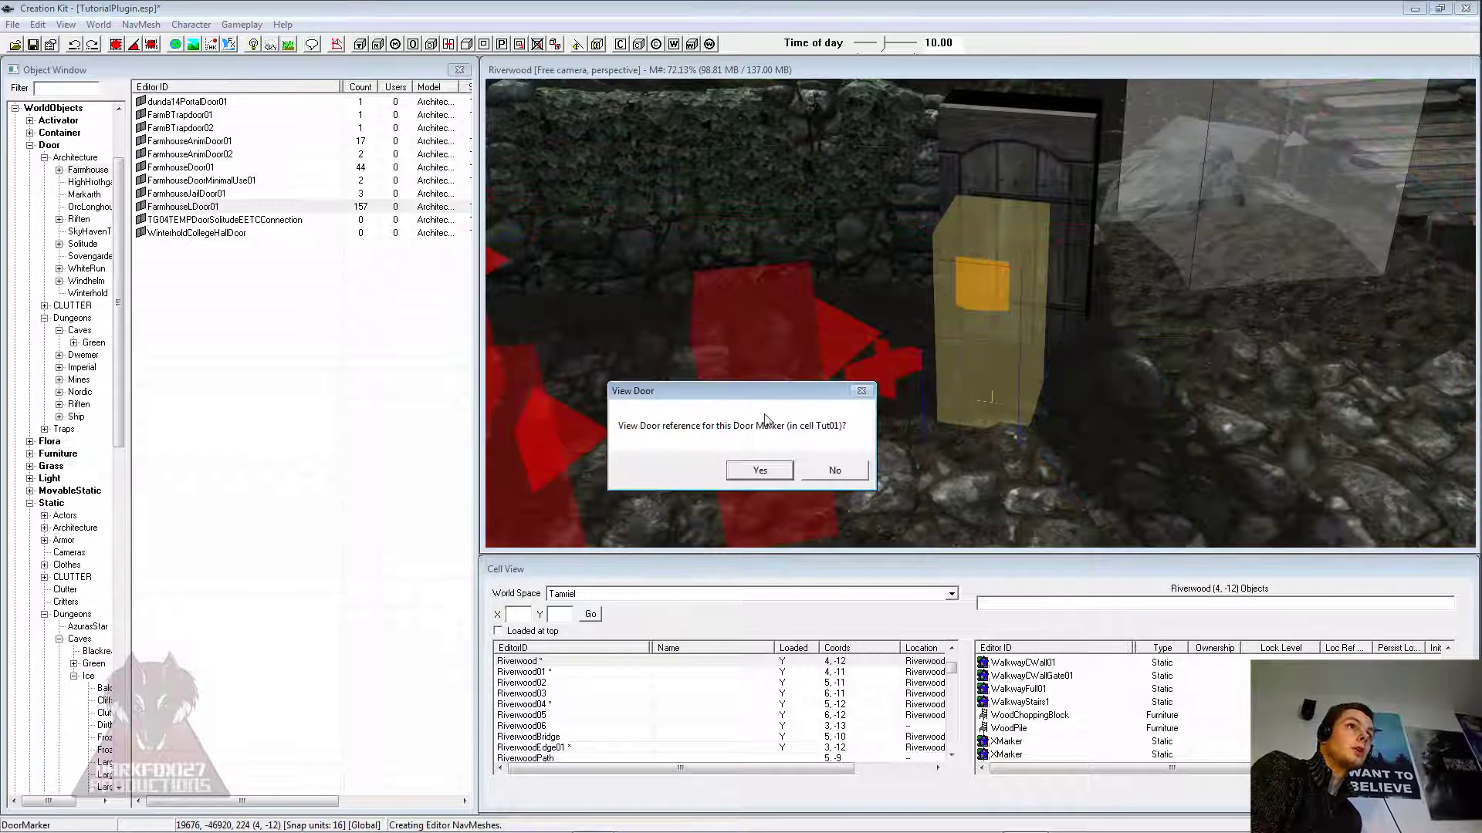
{"action": "left_click", "coordinate": [759, 470]}
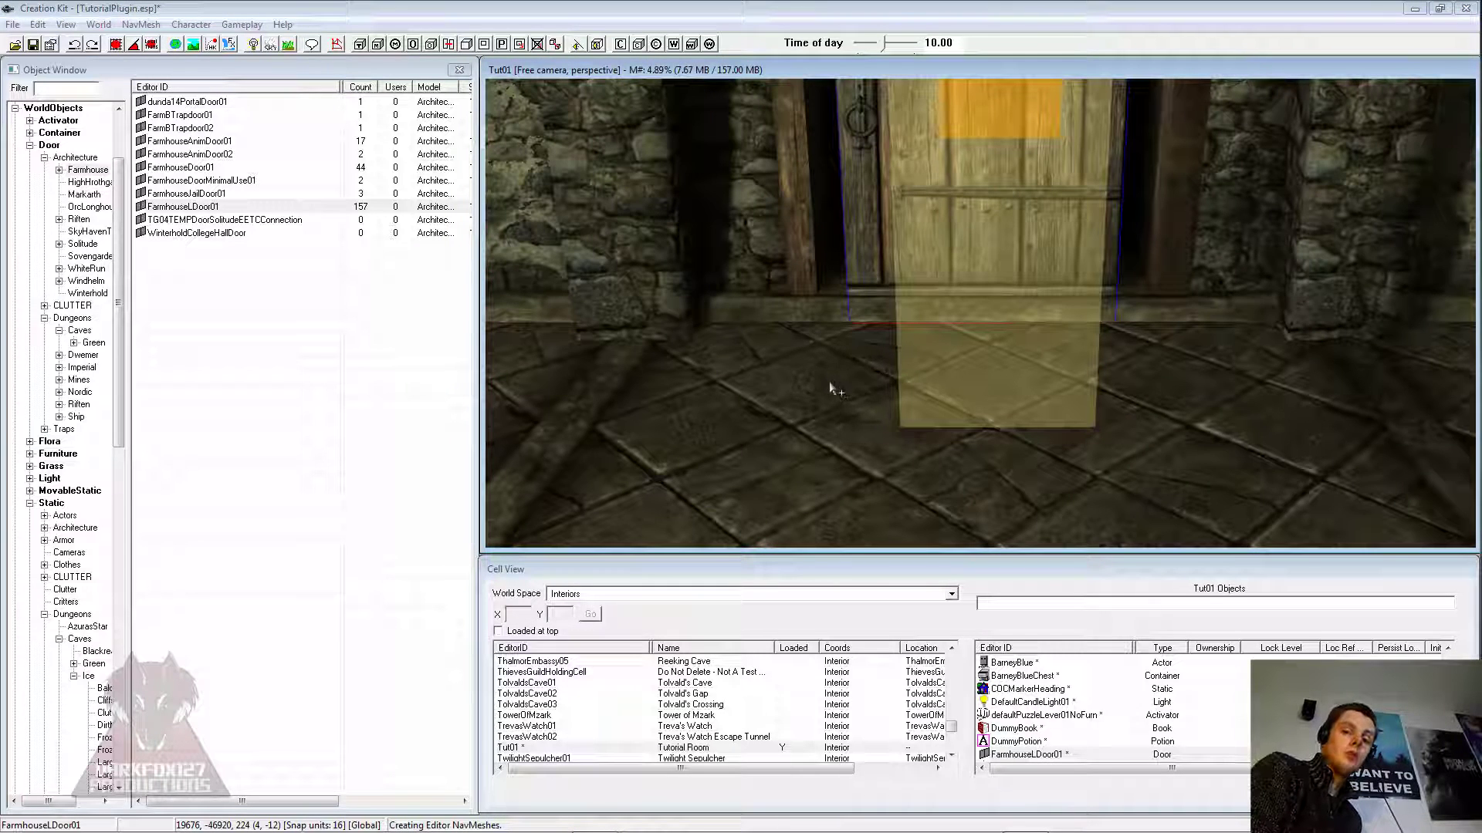
{"action": "left_click", "coordinate": [975, 324]}
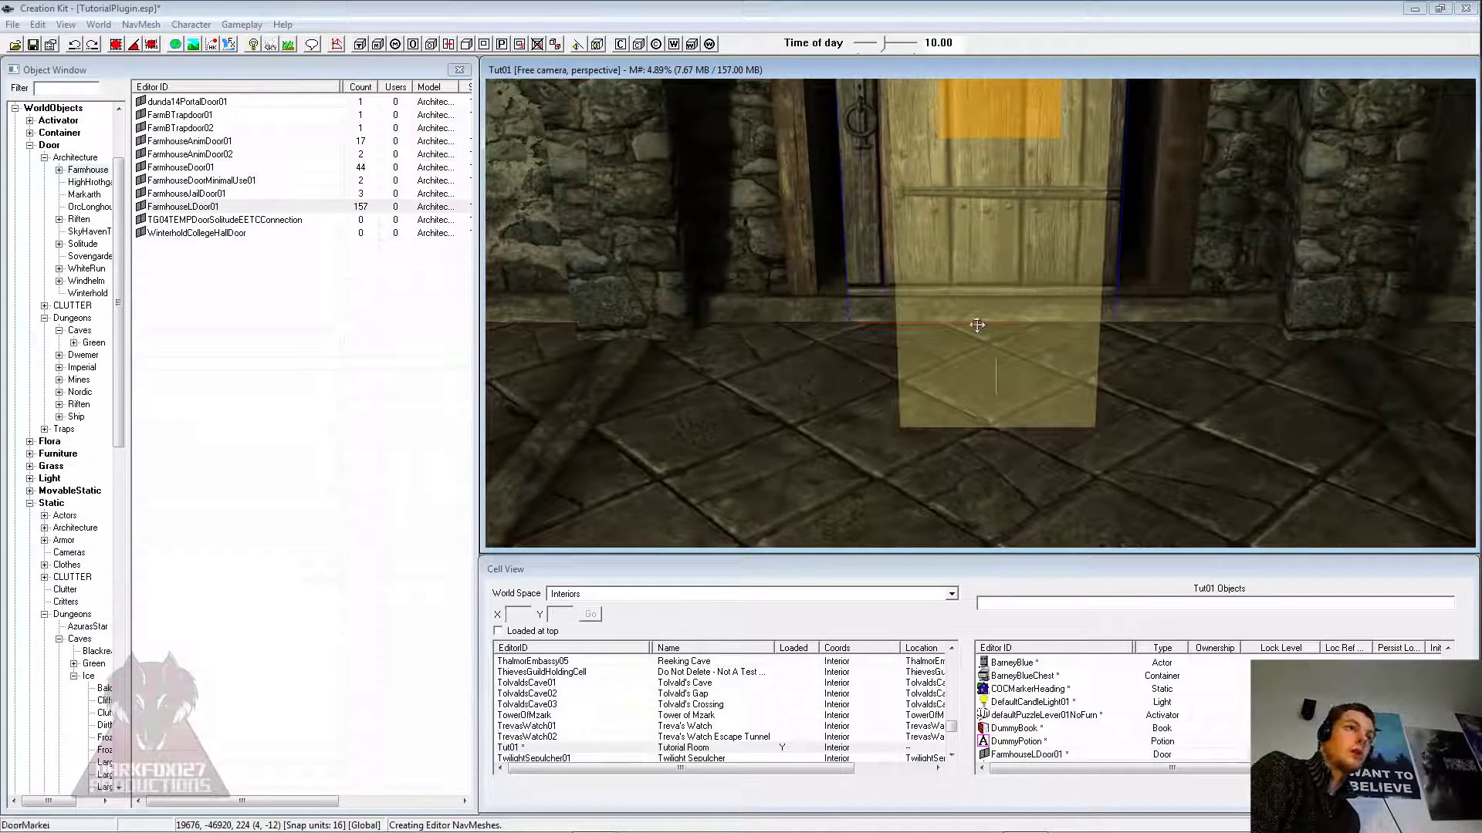
{"action": "scroll", "coordinate": [976, 324], "scroll_direction": "down", "scroll_amount": 5}
{"action": "middle_click_drag", "start_coordinate": [975, 324], "coordinate": [1054, 327], "text": "shift"}
{"action": "scroll", "coordinate": [1054, 328], "scroll_direction": "down", "scroll_amount": 5}
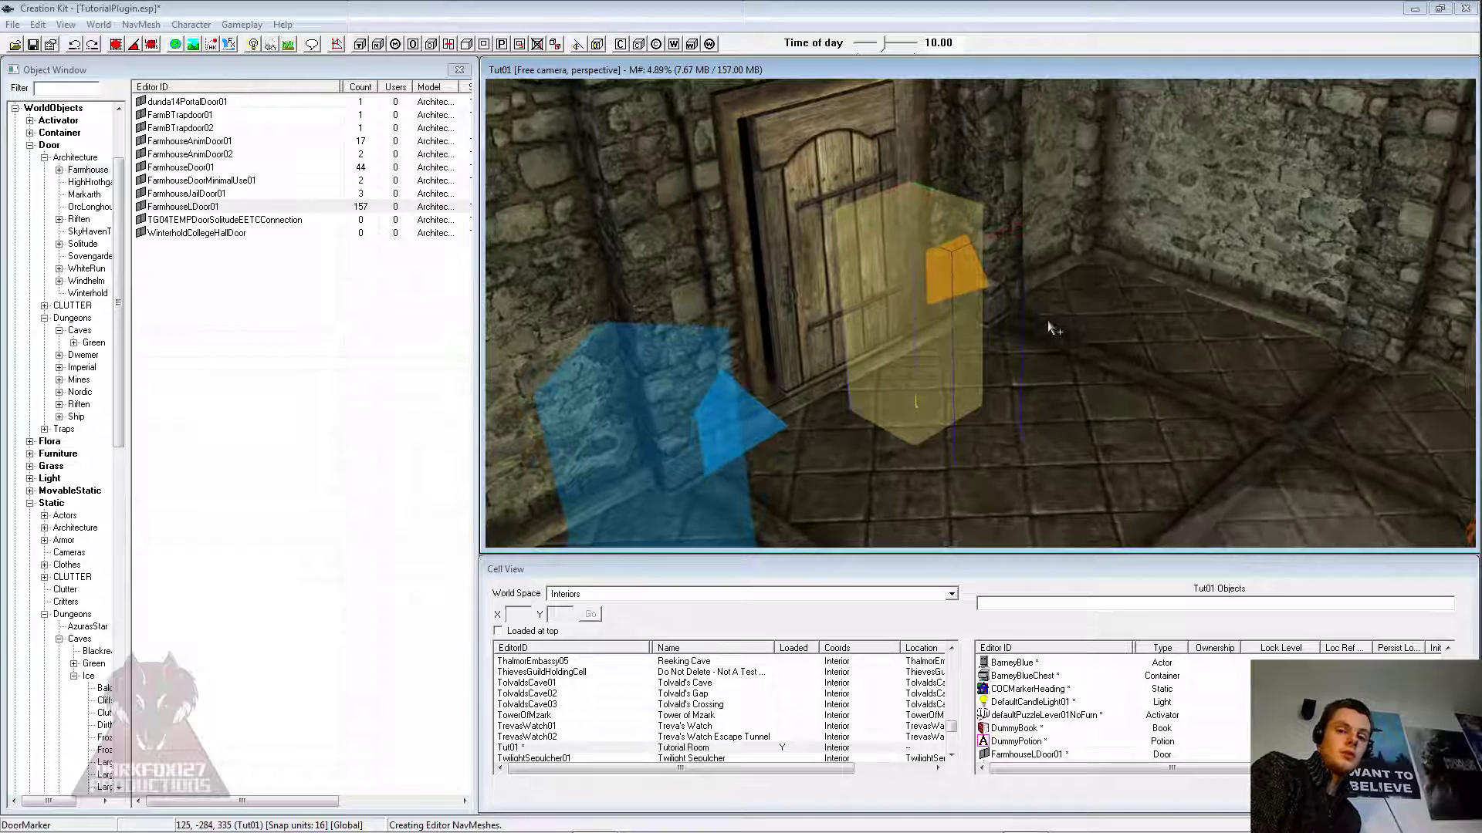
{"action": "middle_click_drag", "start_coordinate": [1043, 328], "coordinate": [991, 352], "text": "shift"}
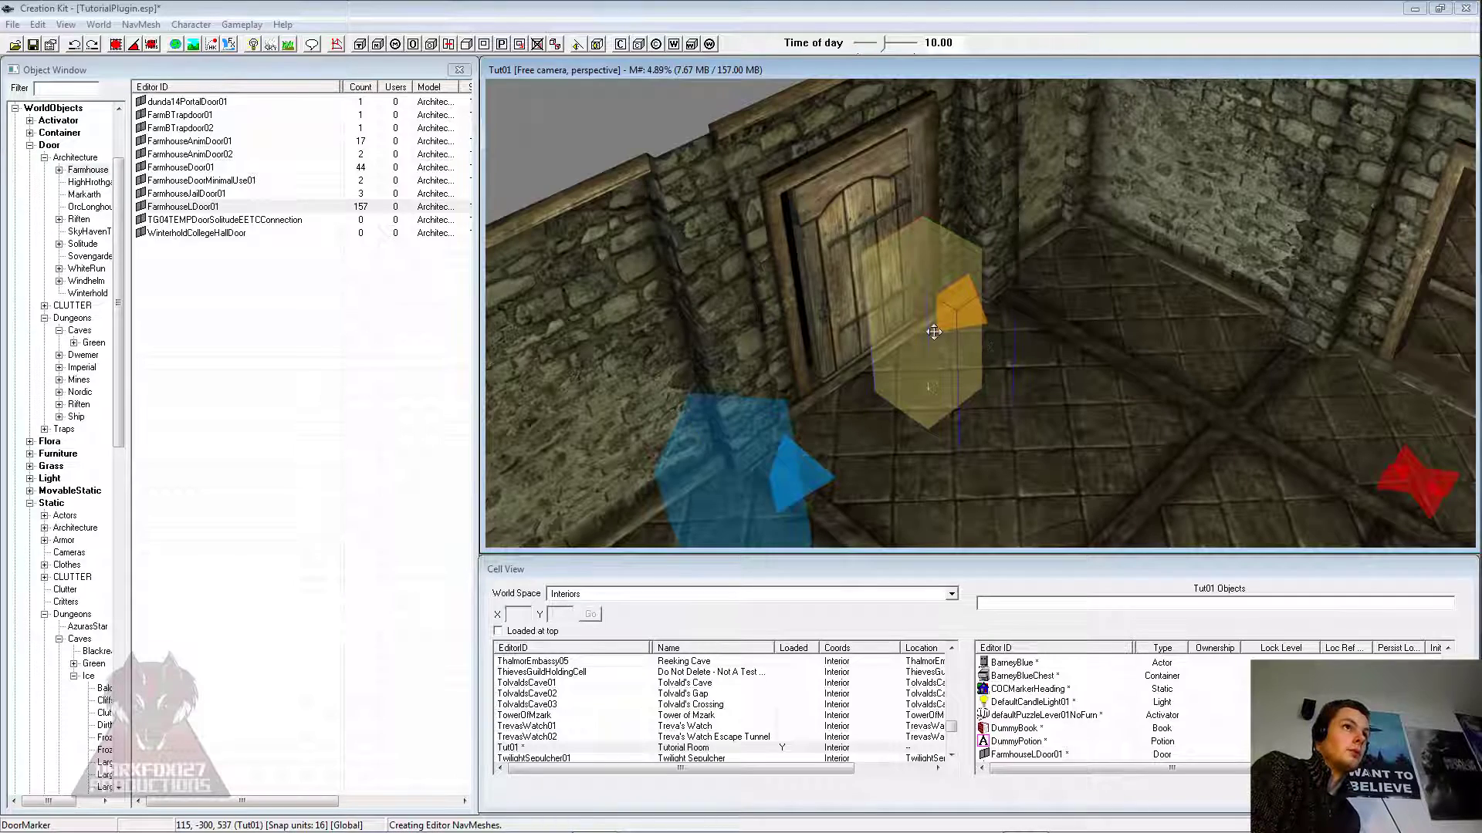
{"action": "middle_click_drag", "start_coordinate": [939, 321], "coordinate": [970, 301], "text": "shift"}
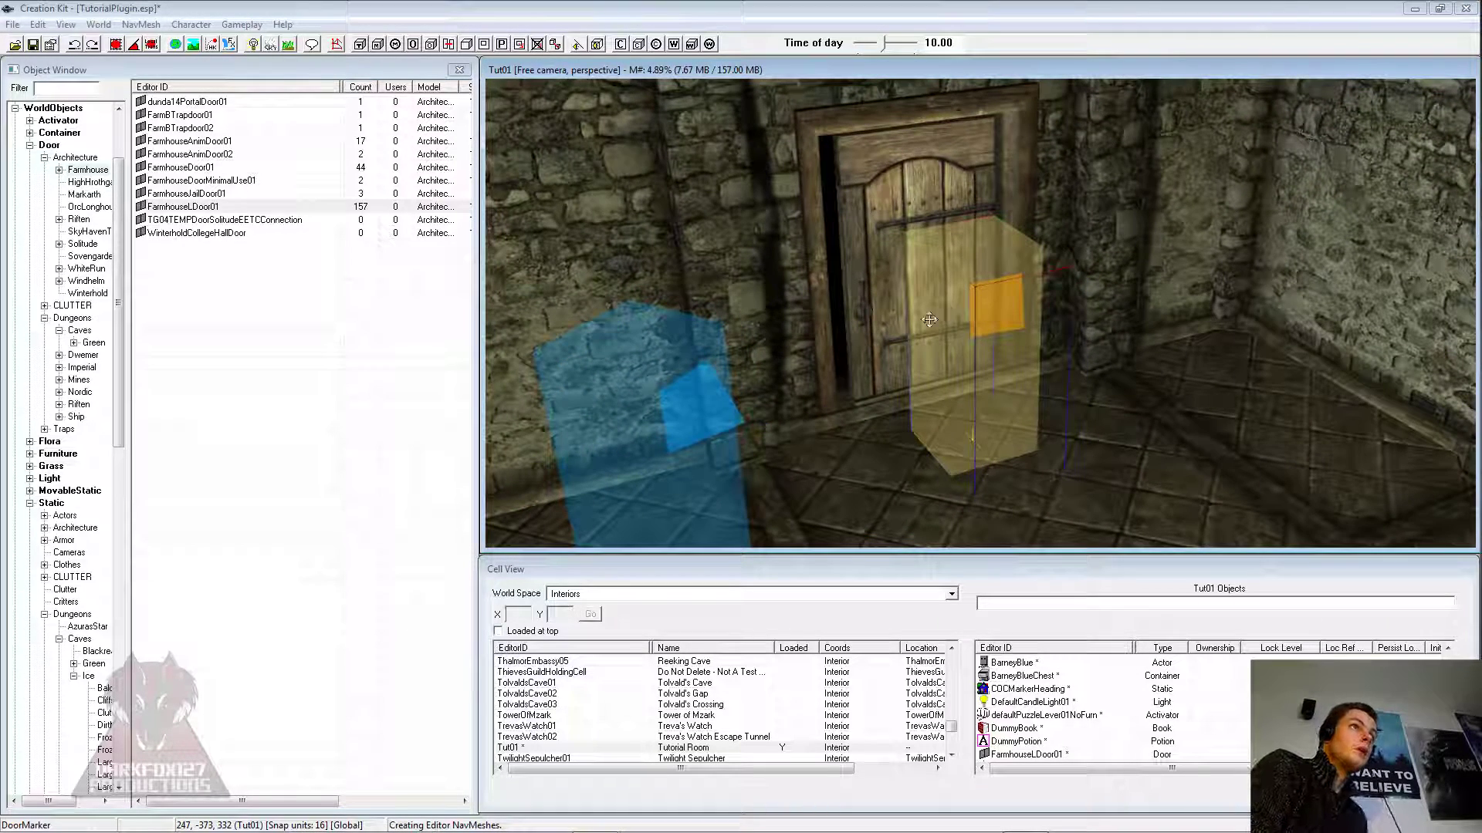
Step: Finalize the Tut01 cell's navmesh to tie the triangle under the door marker to the door, and leave navmesh editing
{"action": "left_click", "coordinate": [337, 44]}
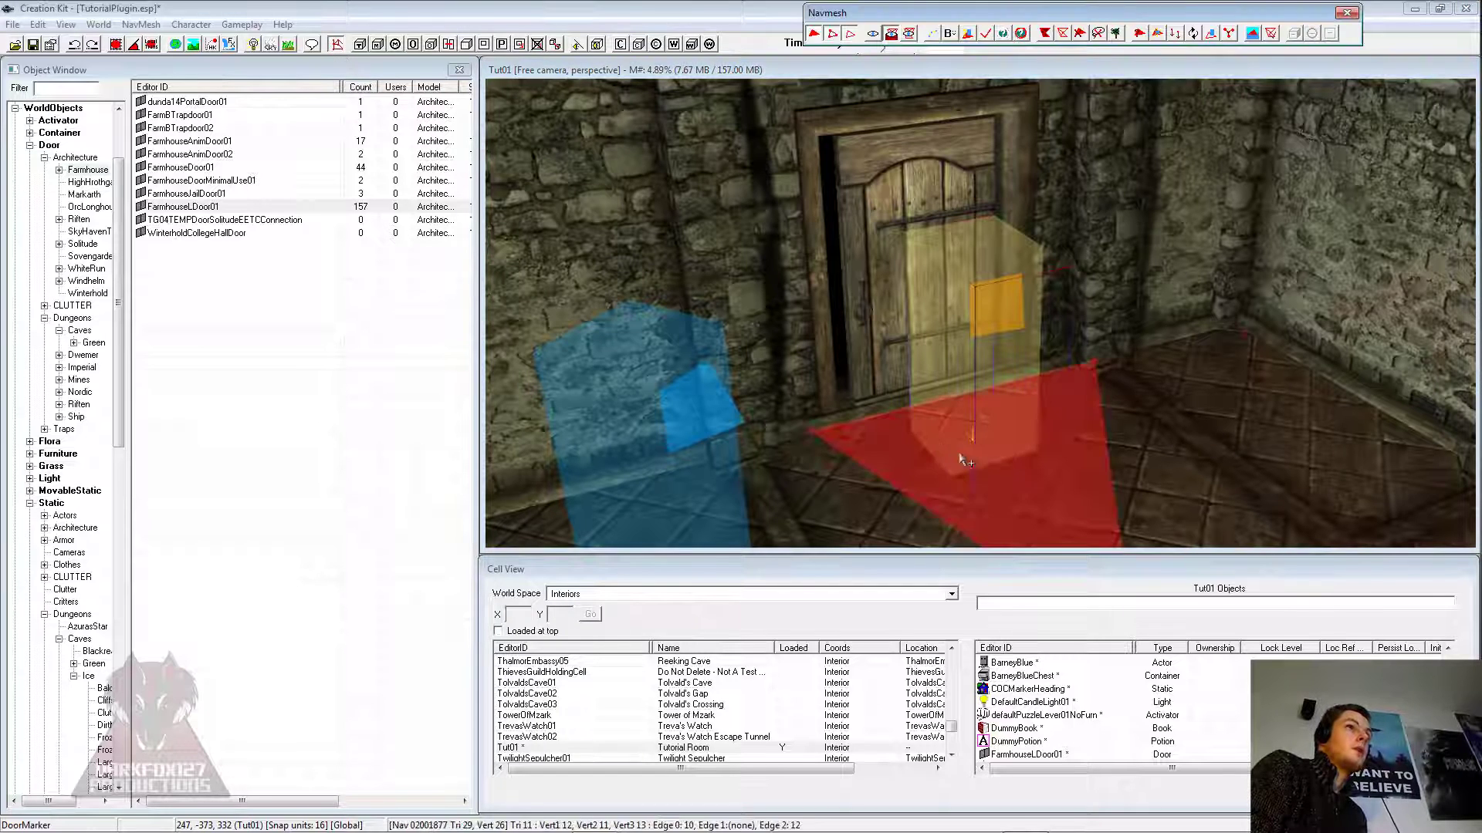
{"action": "left_click", "coordinate": [986, 33]}
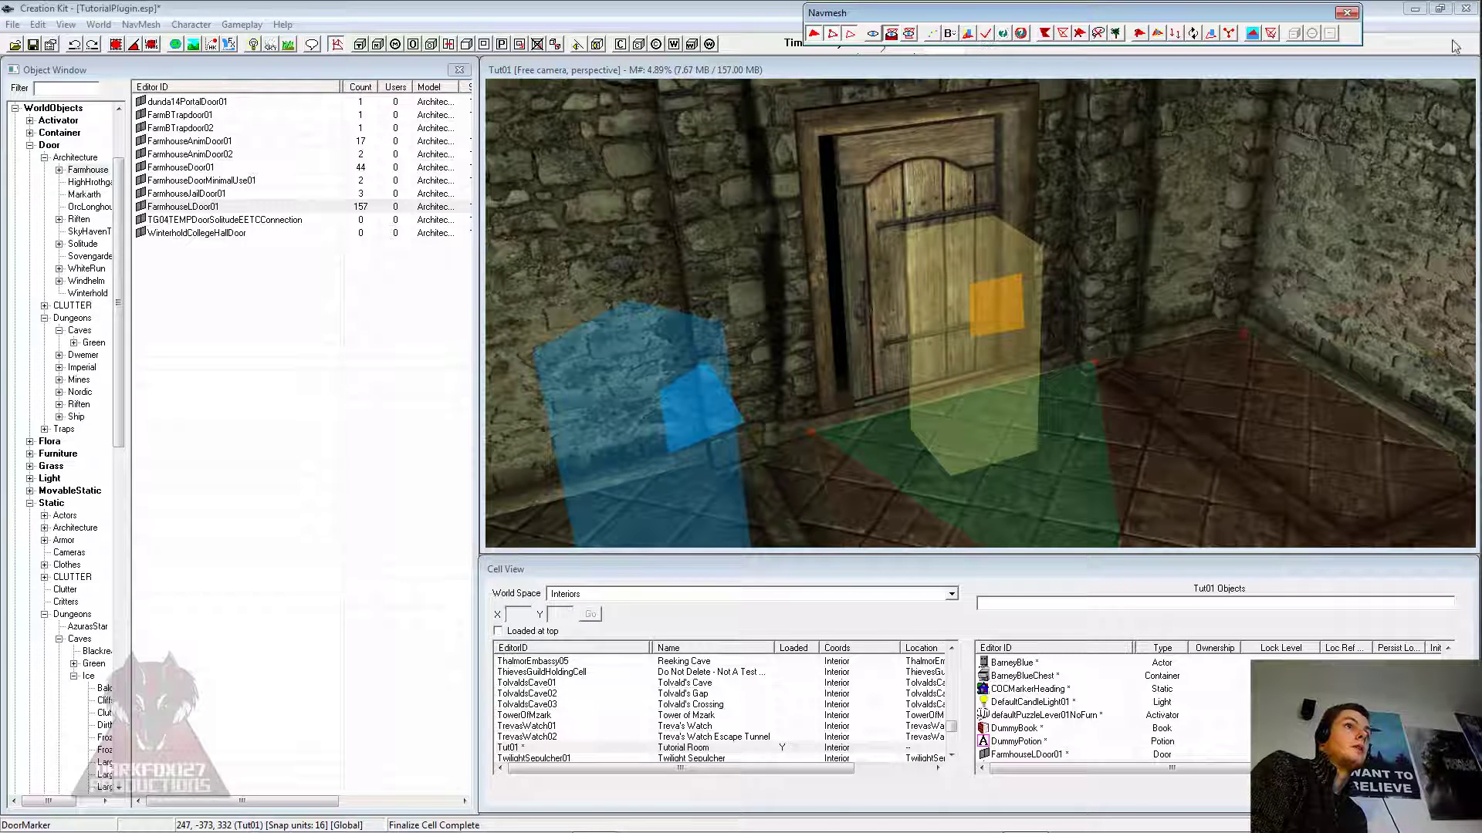
{"action": "left_click", "coordinate": [1347, 13]}
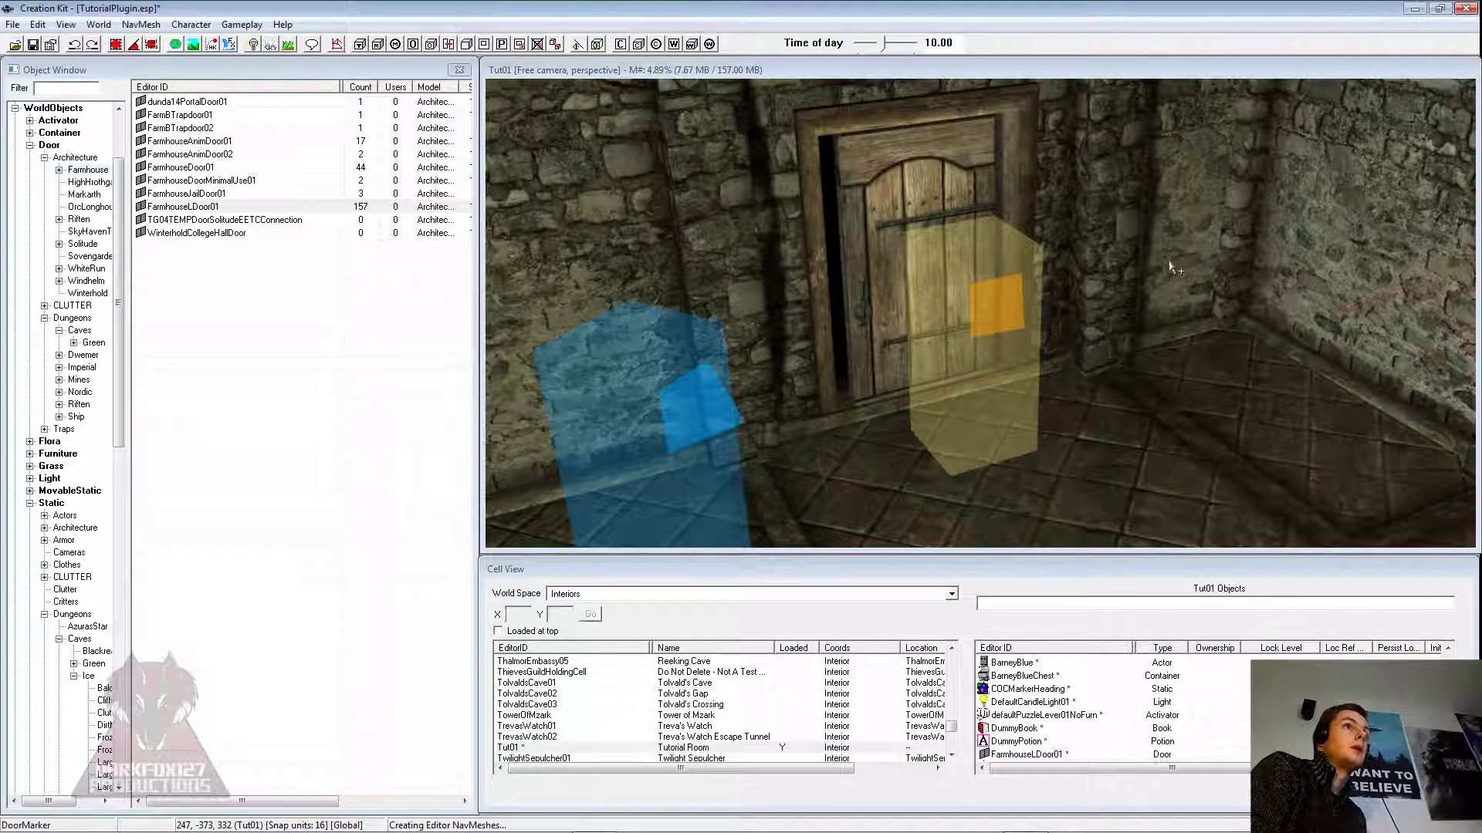
{"action": "left_click", "coordinate": [1037, 369]}
{"action": "scroll", "coordinate": [1038, 369], "scroll_direction": "down", "scroll_amount": 3}
{"action": "middle_click_drag", "start_coordinate": [1003, 315], "coordinate": [1022, 326]}
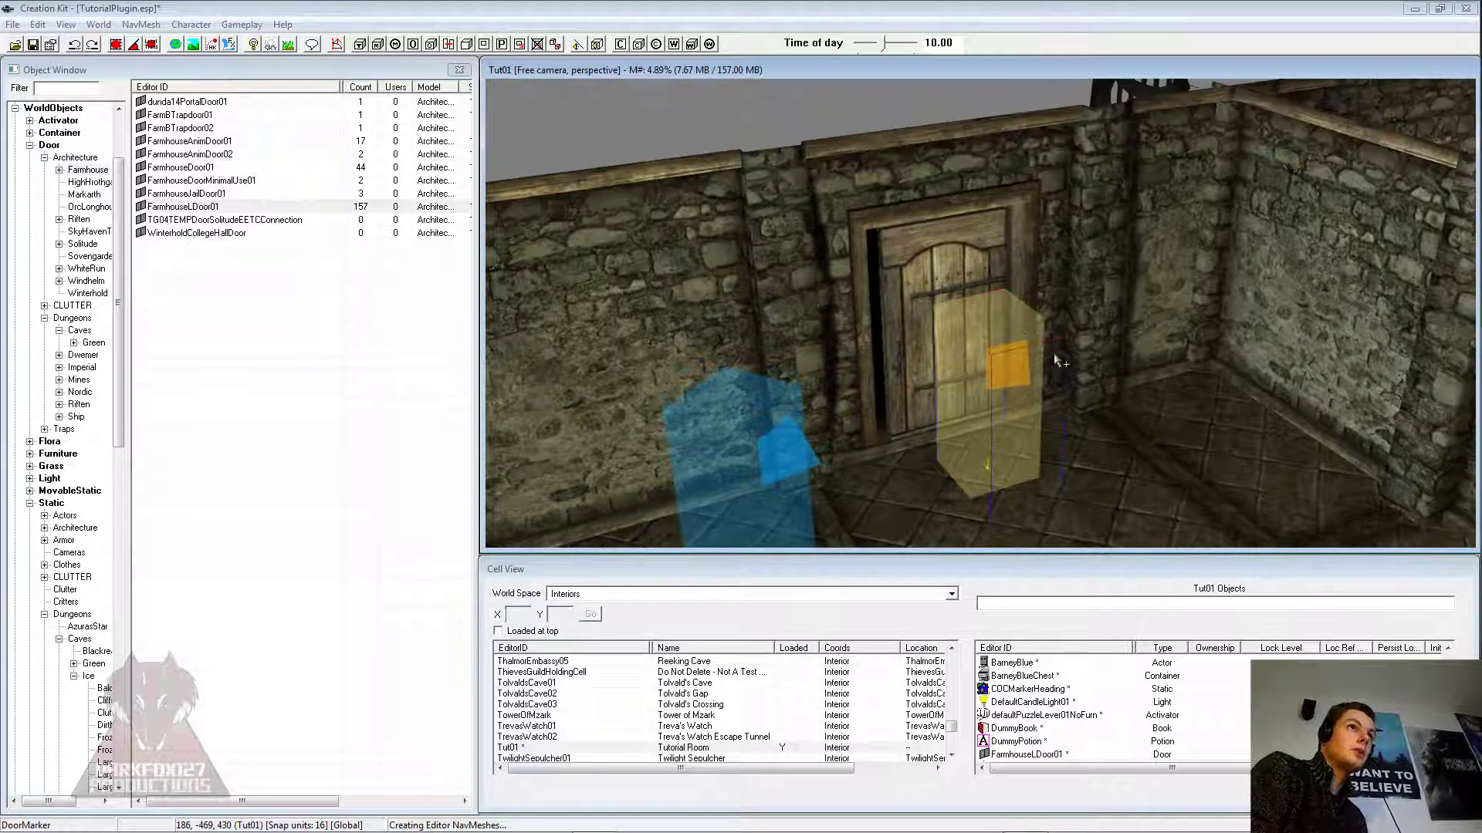